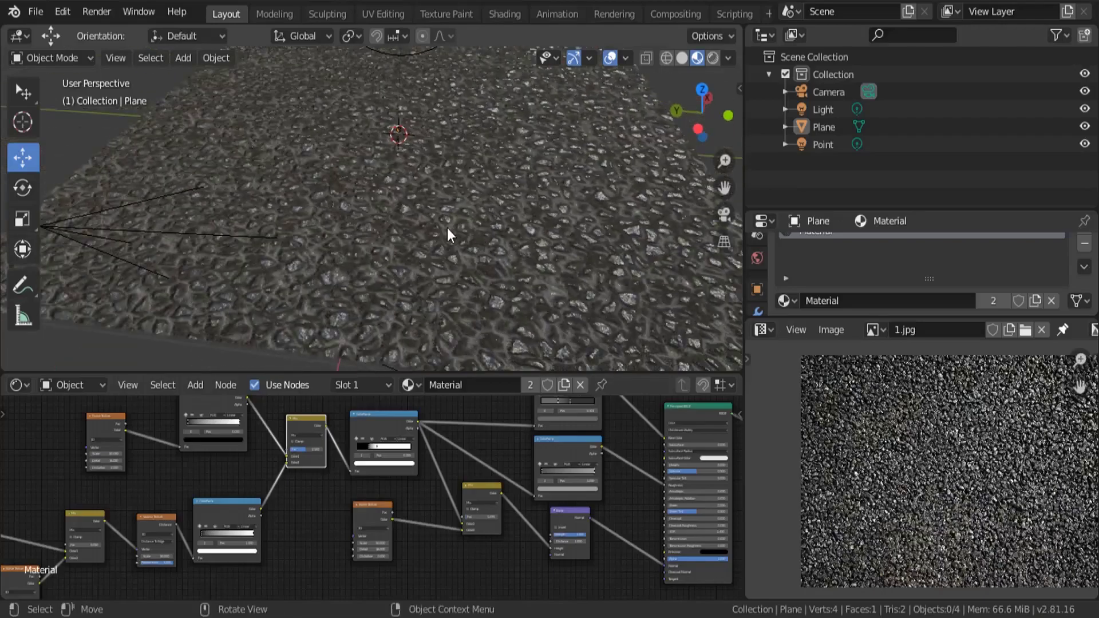
Preview the finished asphalt alley in Rendered shading, nudge the ColorRamp stops, and orbit the scene
{"action": "key", "text": "z"}
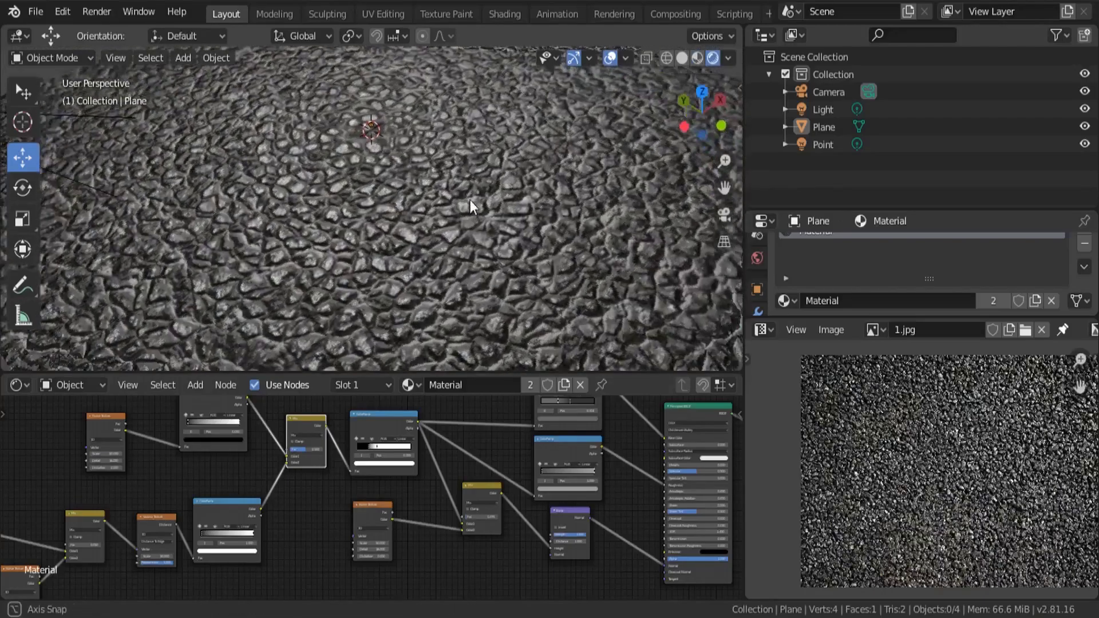
{"action": "scroll", "coordinate": [366, 215], "scroll_direction": "up", "scroll_amount": 8}
{"action": "scroll", "coordinate": [249, 225], "scroll_direction": "down", "scroll_amount": 5}
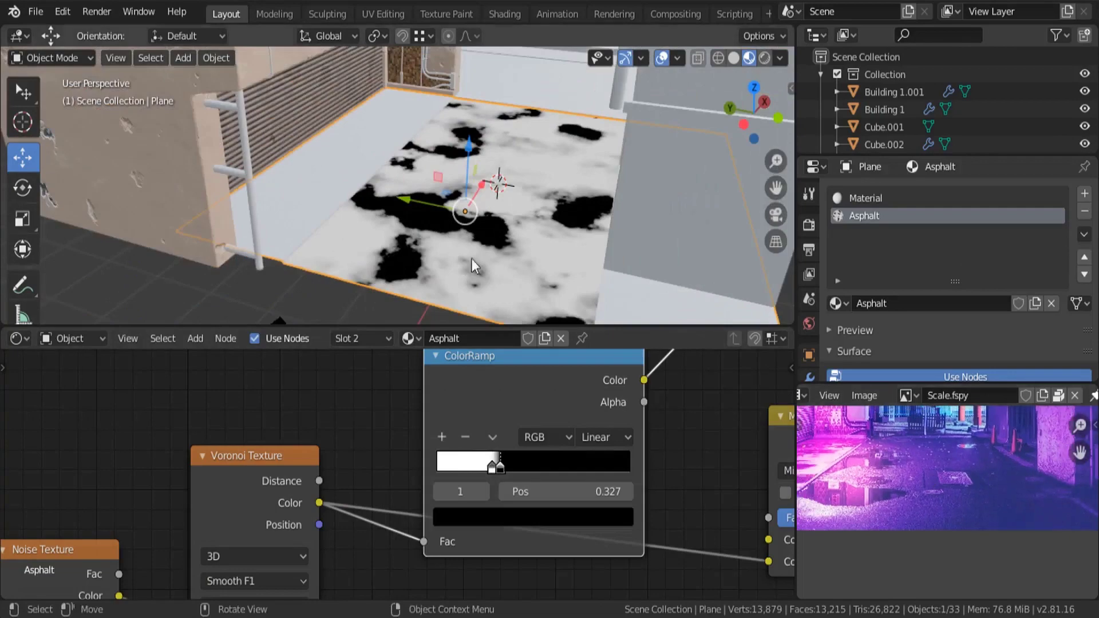
{"action": "mouse_move", "coordinate": [501, 458]}
{"action": "left_mouse_down"}
{"action": "mouse_move", "coordinate": [485, 461]}
{"action": "mouse_move", "coordinate": [511, 459]}
{"action": "mouse_move", "coordinate": [497, 461]}
{"action": "left_mouse_up"}
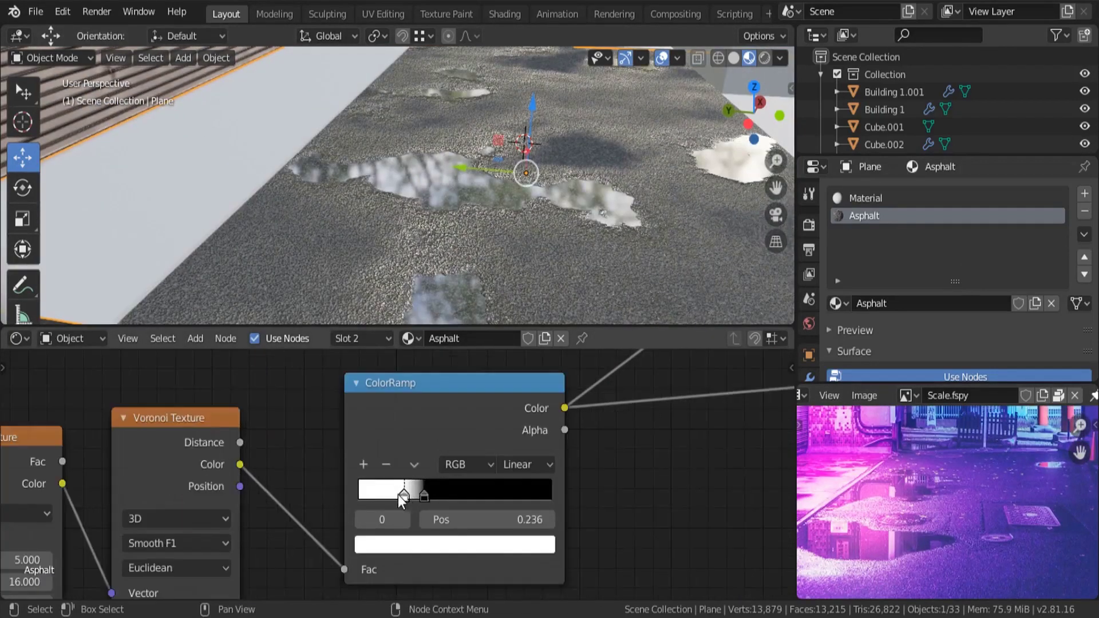
{"action": "left_click_drag", "start_coordinate": [398, 495], "coordinate": [394, 496]}
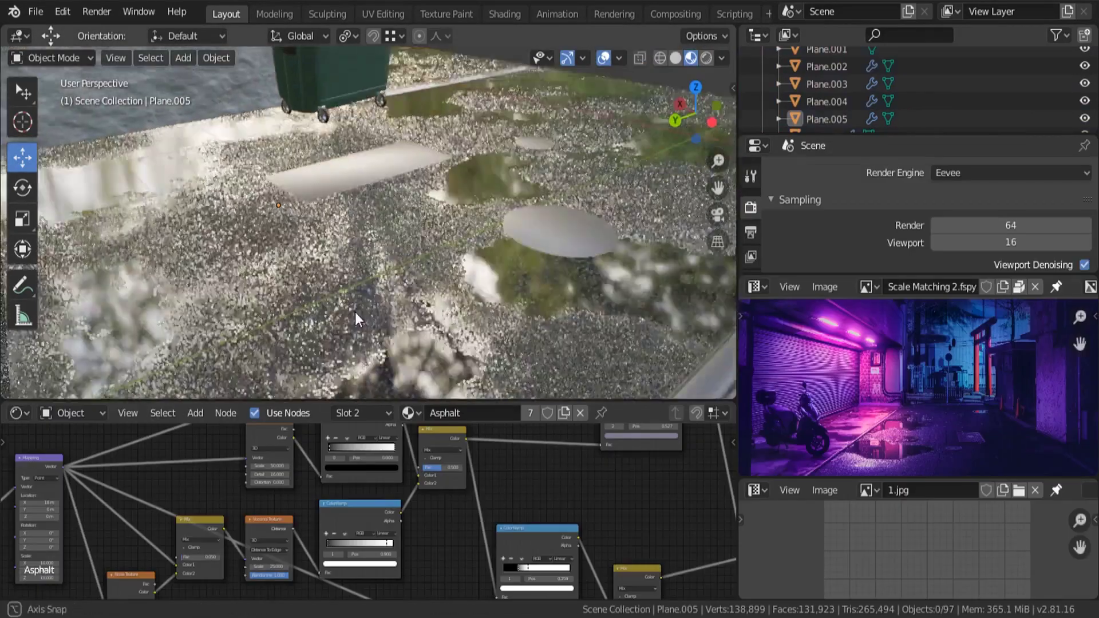
{"action": "middle_click_drag", "start_coordinate": [355, 311], "coordinate": [326, 304]}
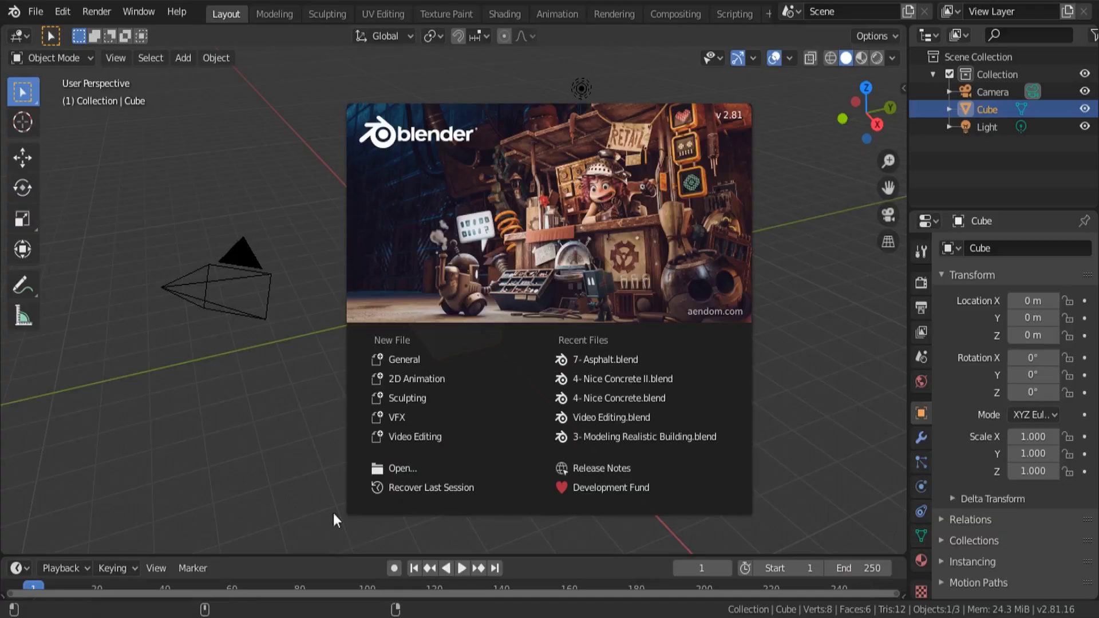
Dismiss the splash and delete the default camera, cube and light
{"action": "left_click", "coordinate": [404, 403]}
{"action": "key", "text": "a"}
{"action": "key", "text": "x"}
{"action": "left_click", "coordinate": [446, 389]}
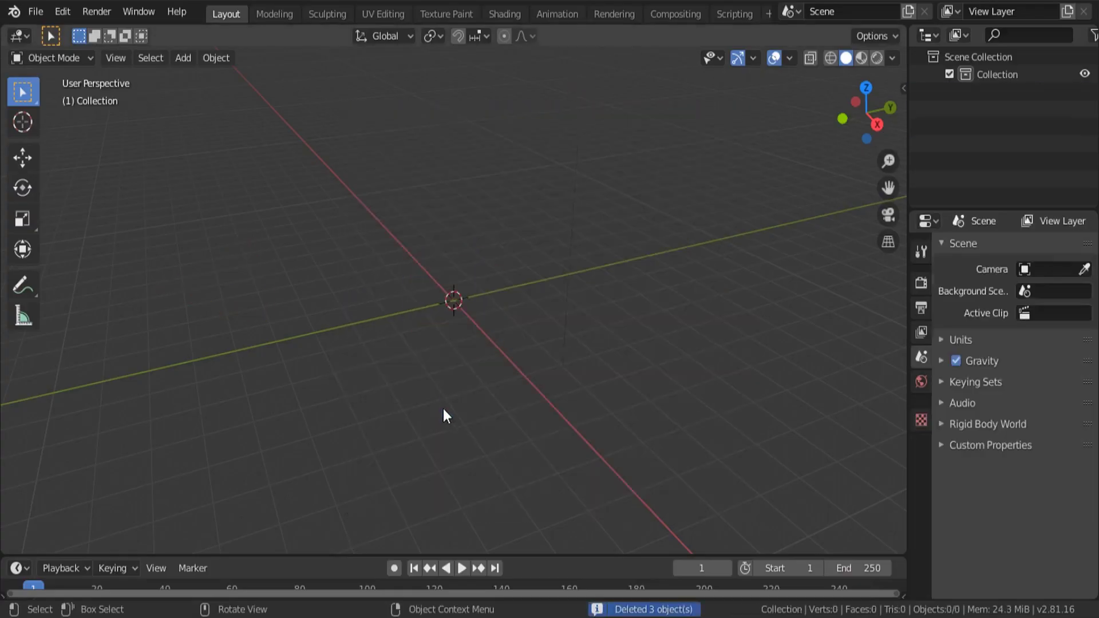
Enlarge the bottom area and turn it into a Shader Editor
{"action": "left_click_drag", "start_coordinate": [304, 556], "coordinate": [346, 281]}
{"action": "left_click", "coordinate": [15, 295]}
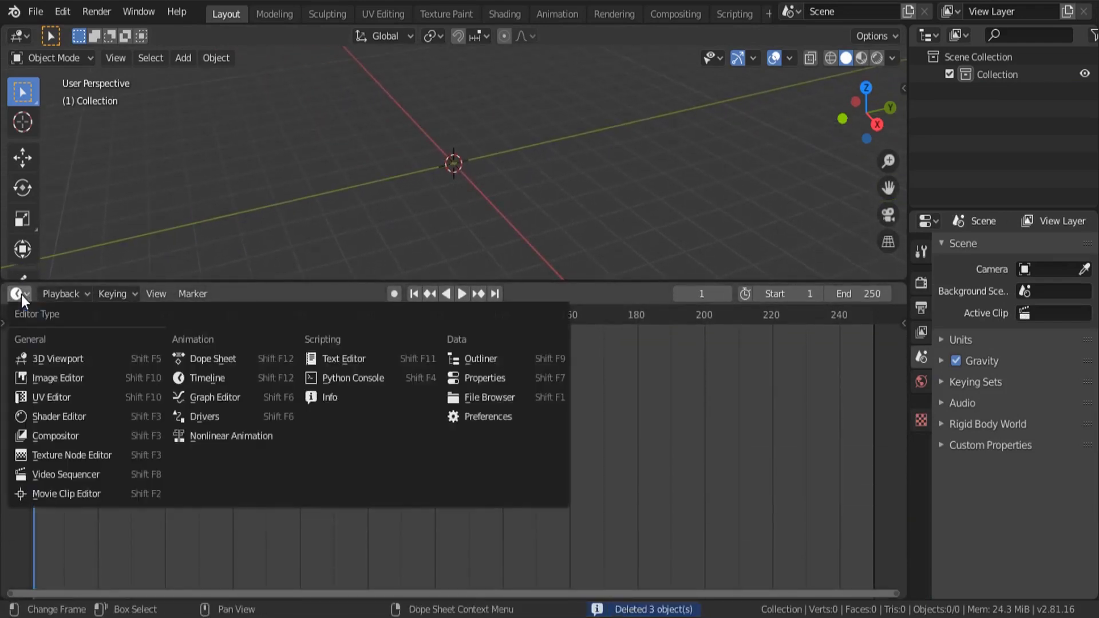
{"action": "left_click", "coordinate": [55, 417]}
{"action": "middle_click_drag", "start_coordinate": [304, 203], "coordinate": [382, 216]}
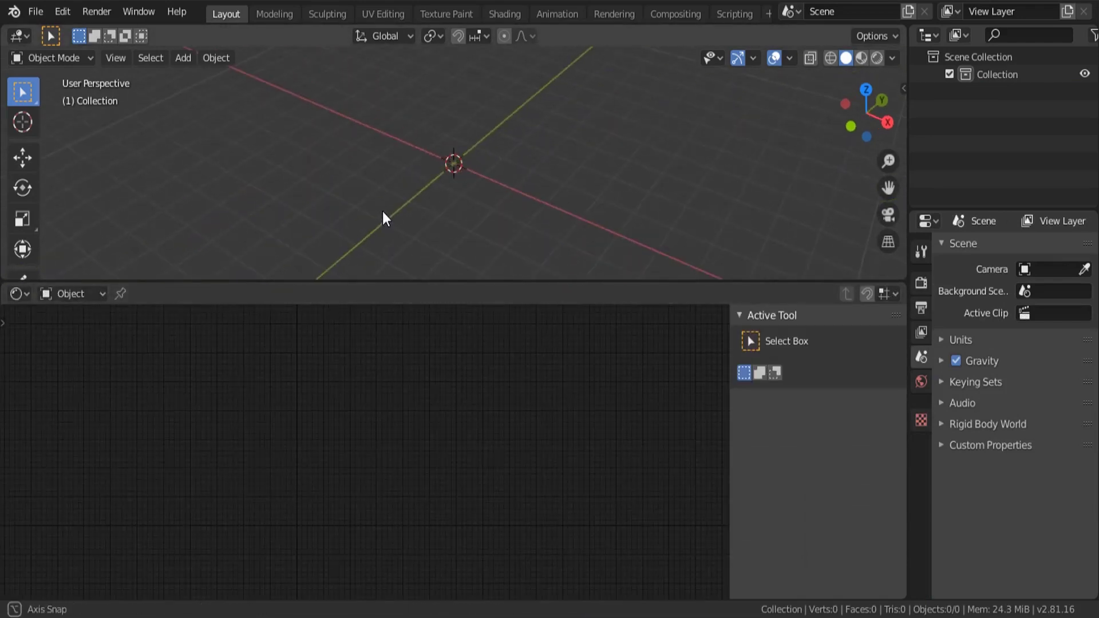
Add a mesh plane at the origin
{"action": "key", "text": "shift+a"}
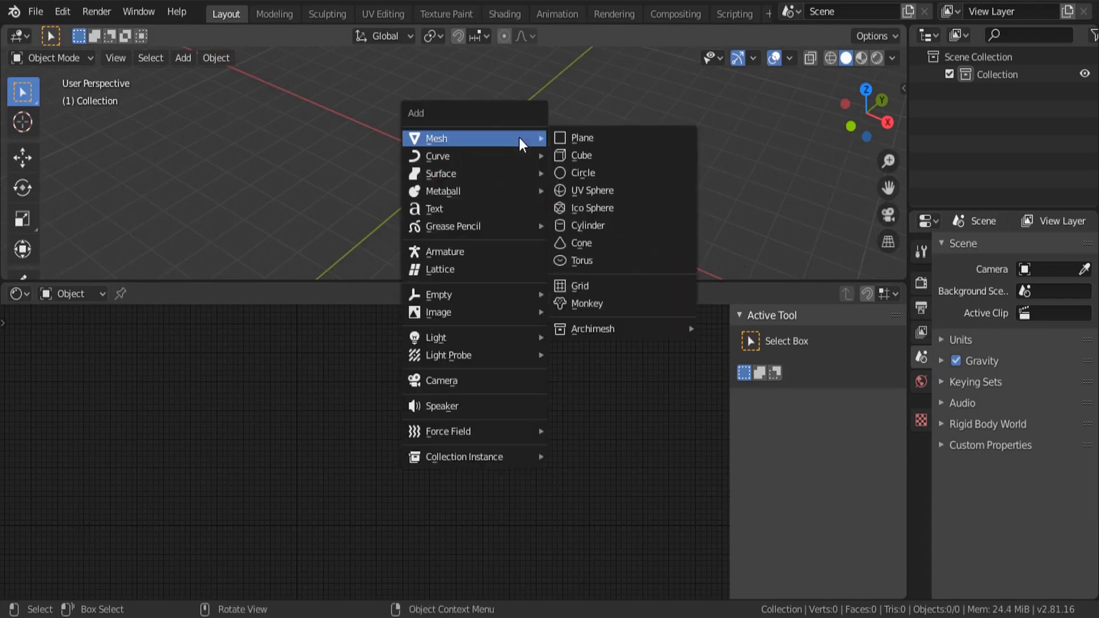
{"action": "left_click", "coordinate": [588, 143]}
{"action": "scroll", "coordinate": [455, 172], "scroll_direction": "up", "scroll_amount": 8}
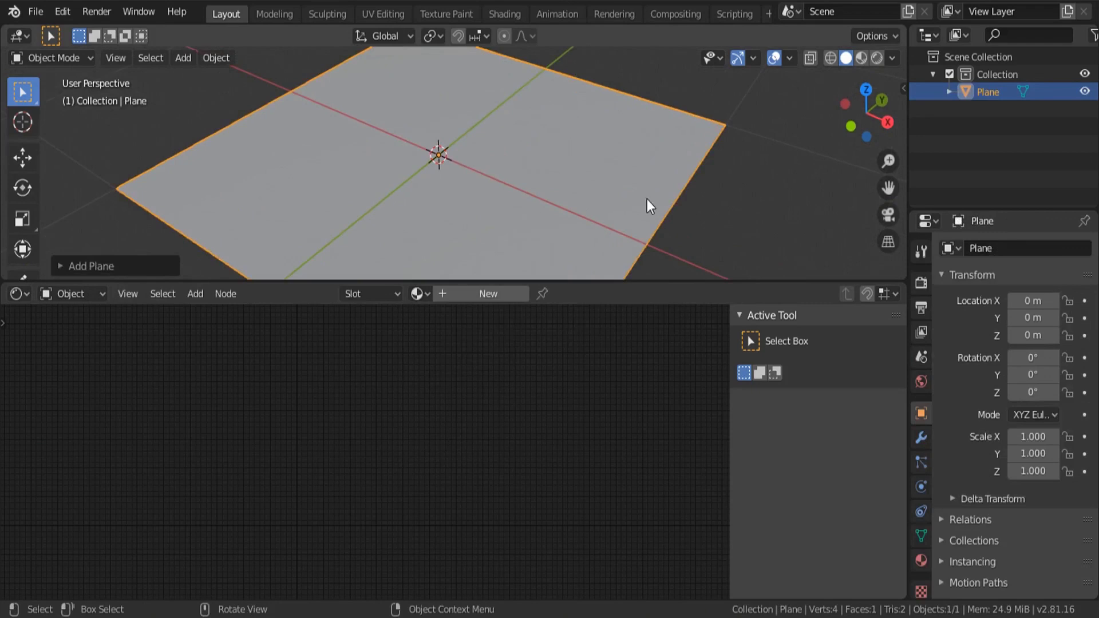
Check the screencast keys settings in the side panel, then hide the side panels
{"action": "key", "text": "n"}
{"action": "left_click", "coordinate": [894, 209]}
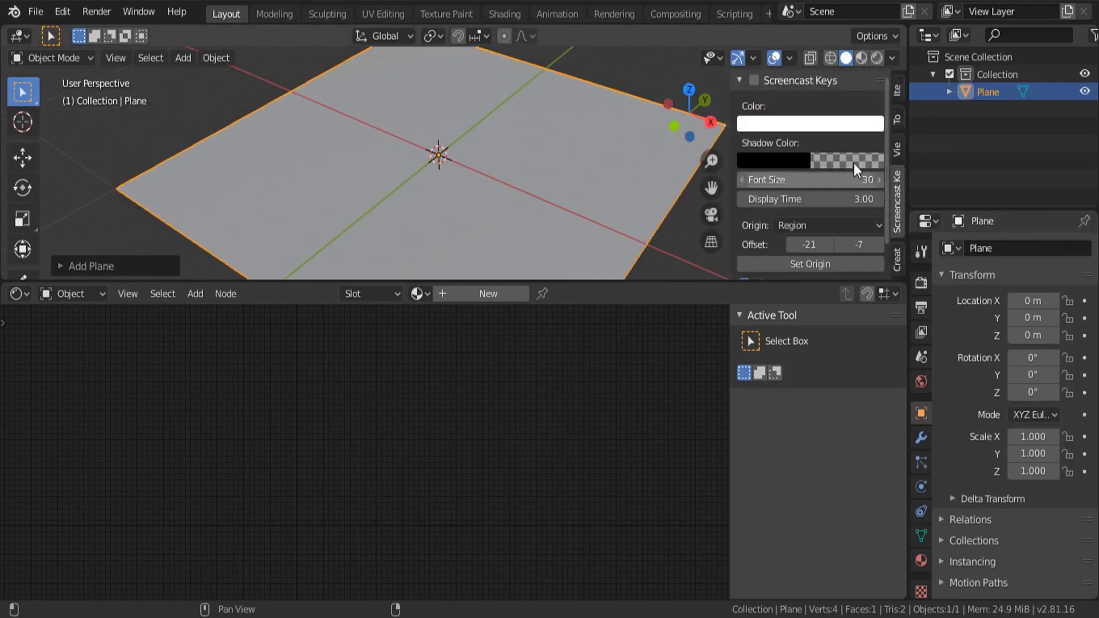
{"action": "key", "text": "n"}
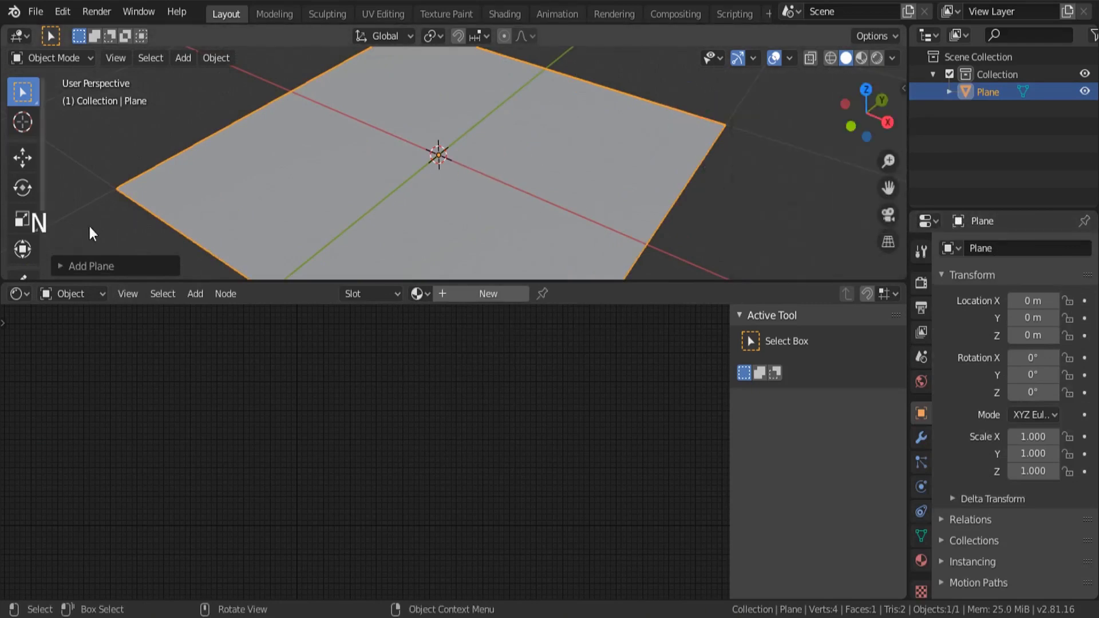
{"action": "key", "text": "n"}
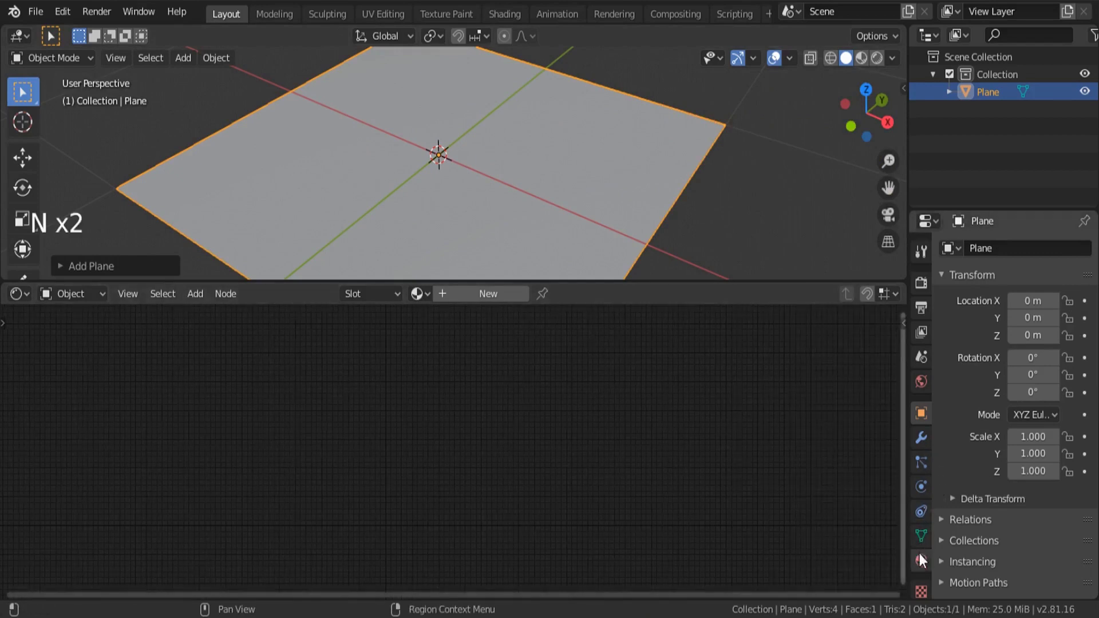
Create a new material for the plane named Asphalt
{"action": "left_click", "coordinate": [488, 293]}
{"action": "left_click", "coordinate": [489, 293]}
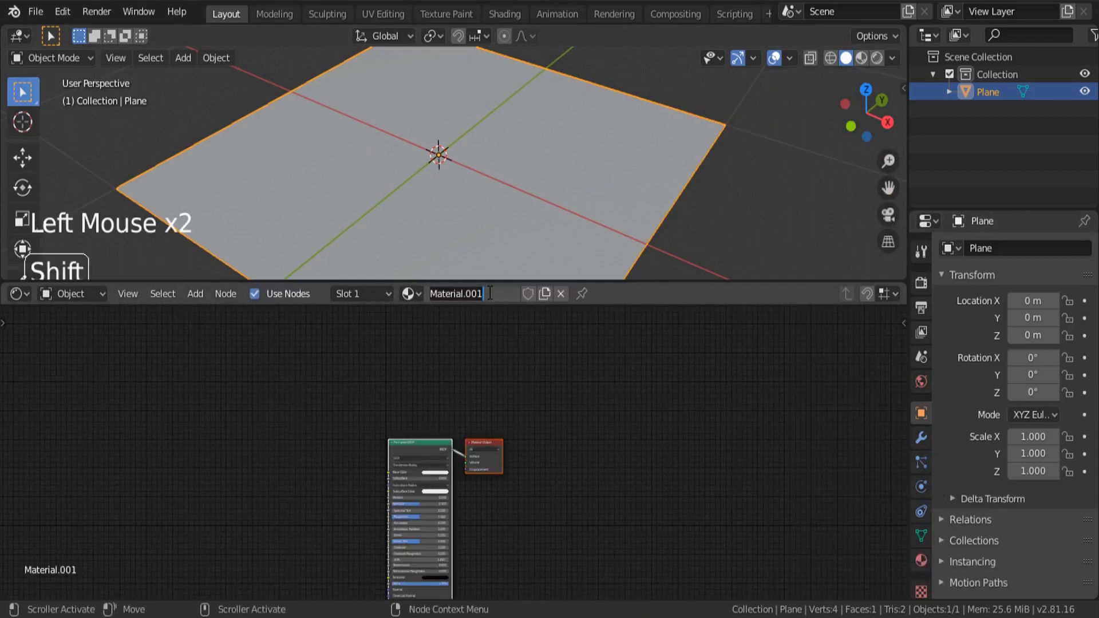
{"action": "type", "text": "Asphalt"}
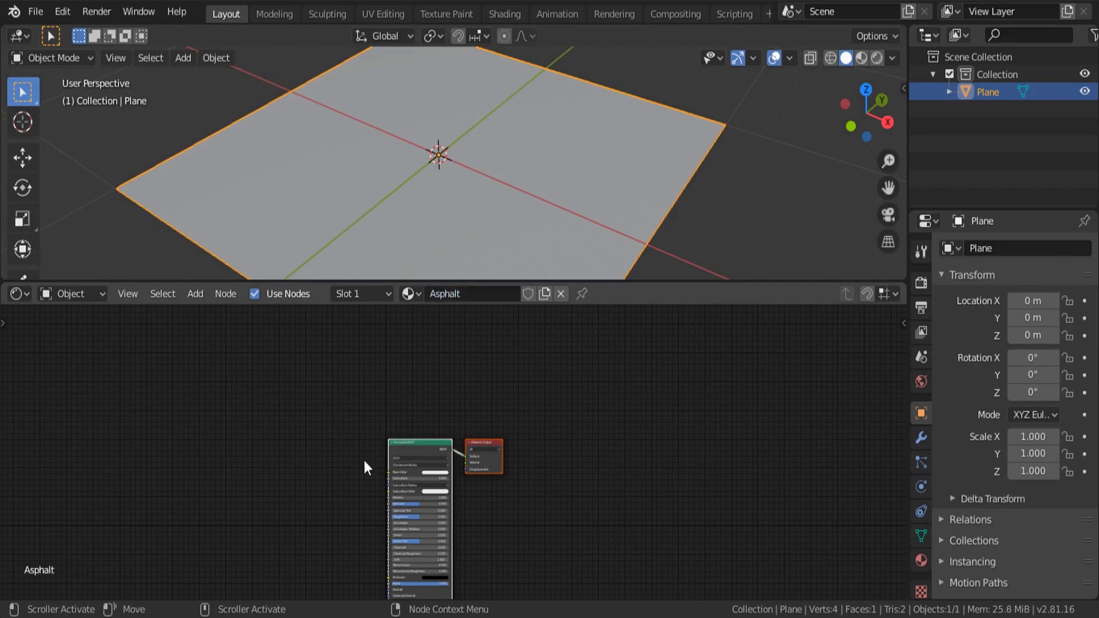
{"action": "middle_click_drag", "start_coordinate": [365, 467], "coordinate": [584, 395]}
Switch the viewport to Material Preview shading
{"action": "key", "text": "z"}
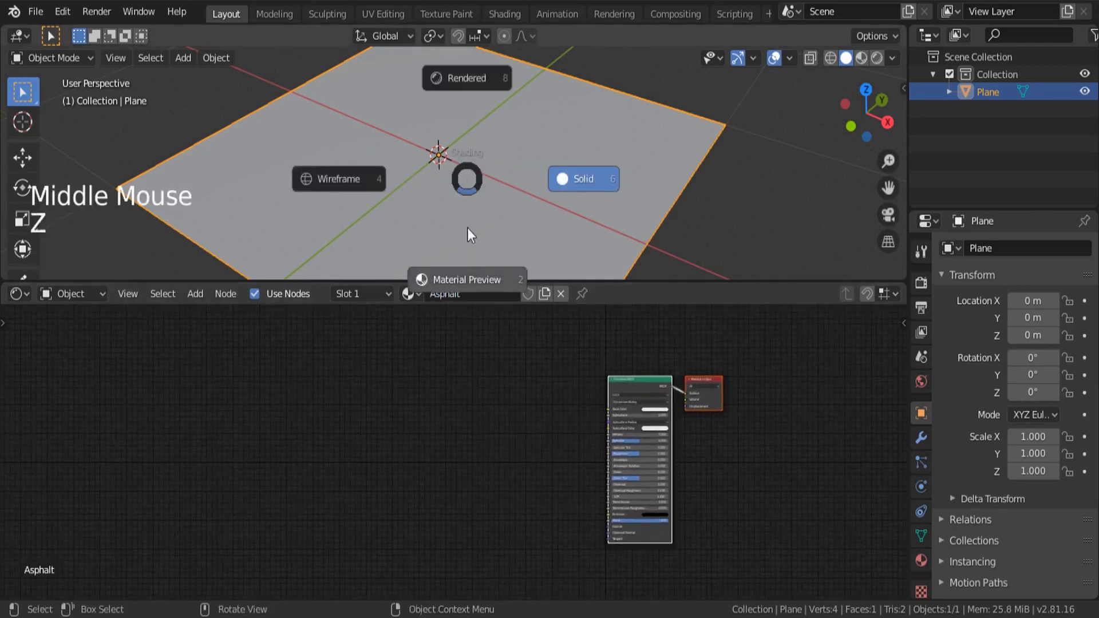
{"action": "left_click", "coordinate": [447, 399]}
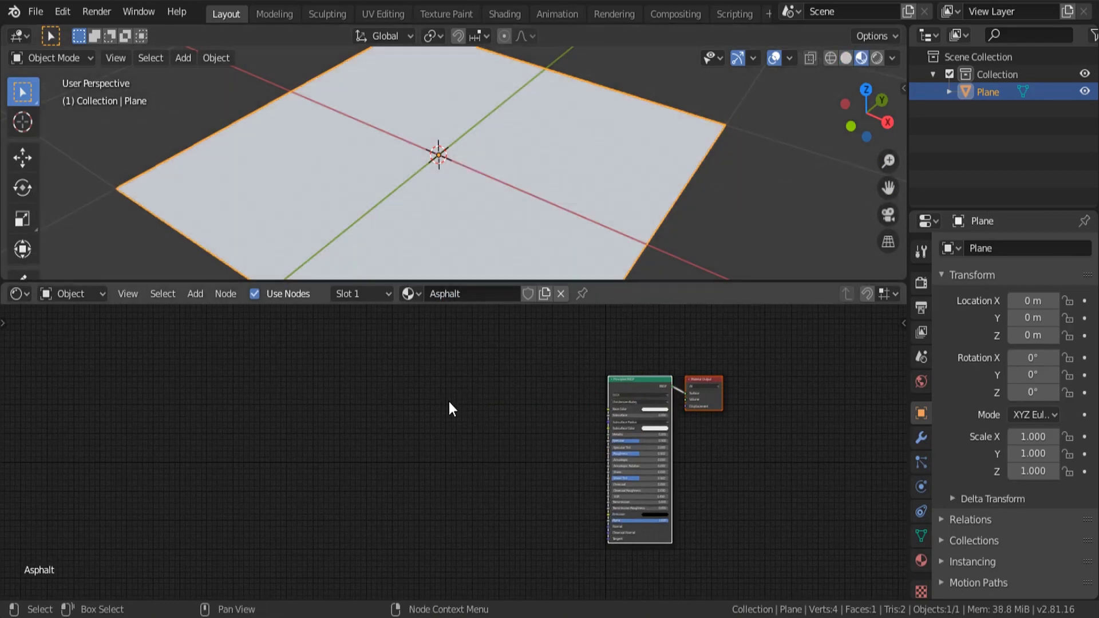
{"action": "scroll", "coordinate": [449, 408], "scroll_direction": "up", "scroll_amount": 3}
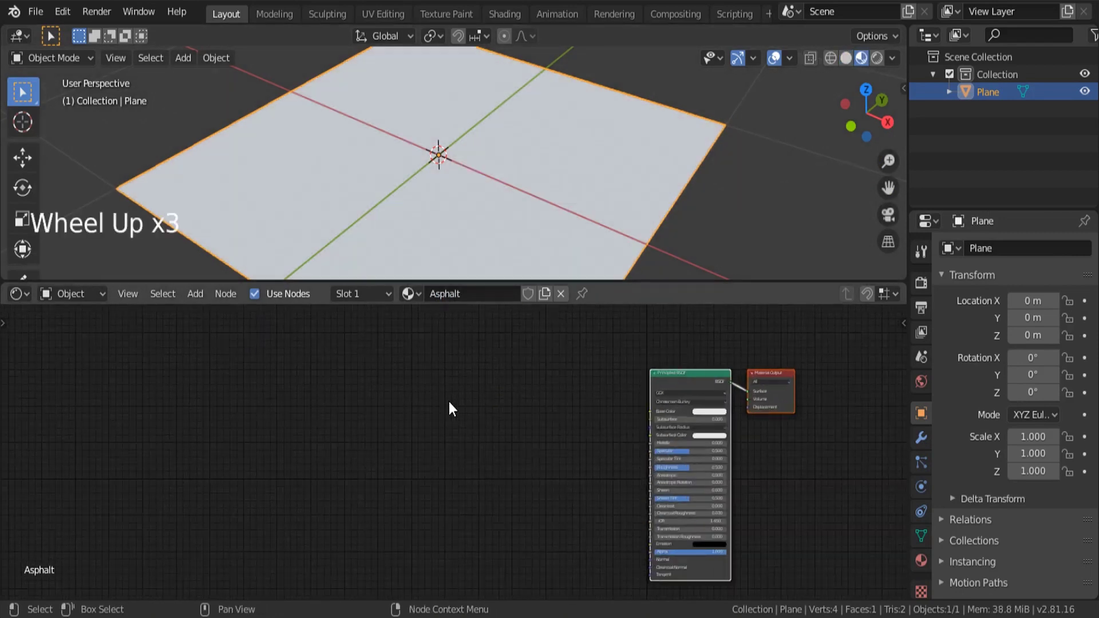
Add a Voronoi Texture node and link its Color to the Principled BSDF Base Color
{"action": "key", "text": "shift+a"}
{"action": "left_click", "coordinate": [322, 386]}
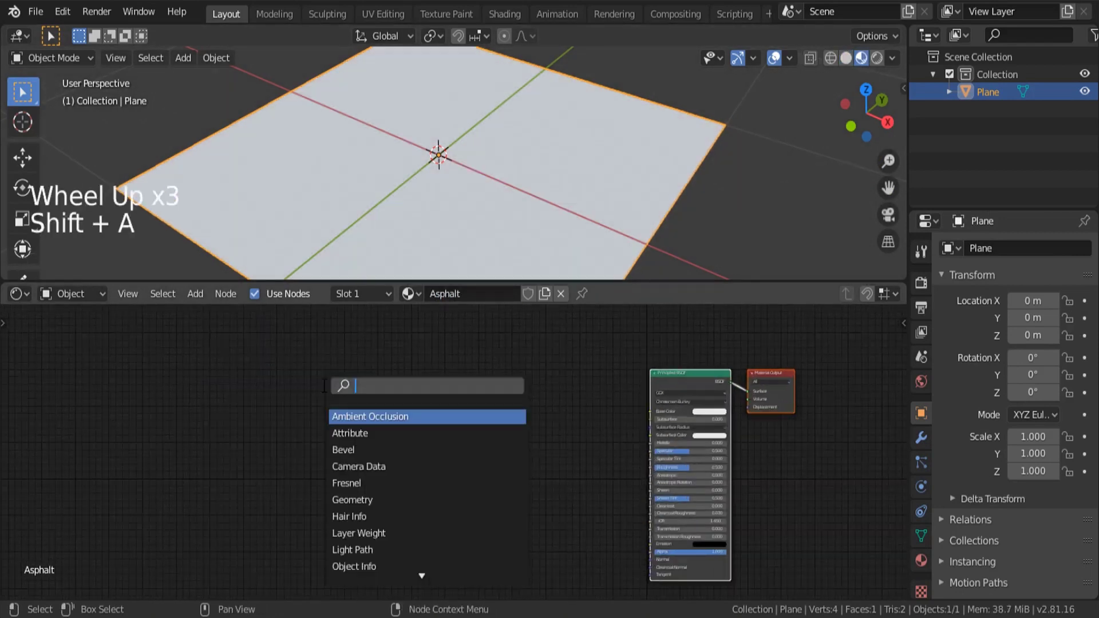
{"action": "type", "text": "voro"}
{"action": "key", "text": "Return"}
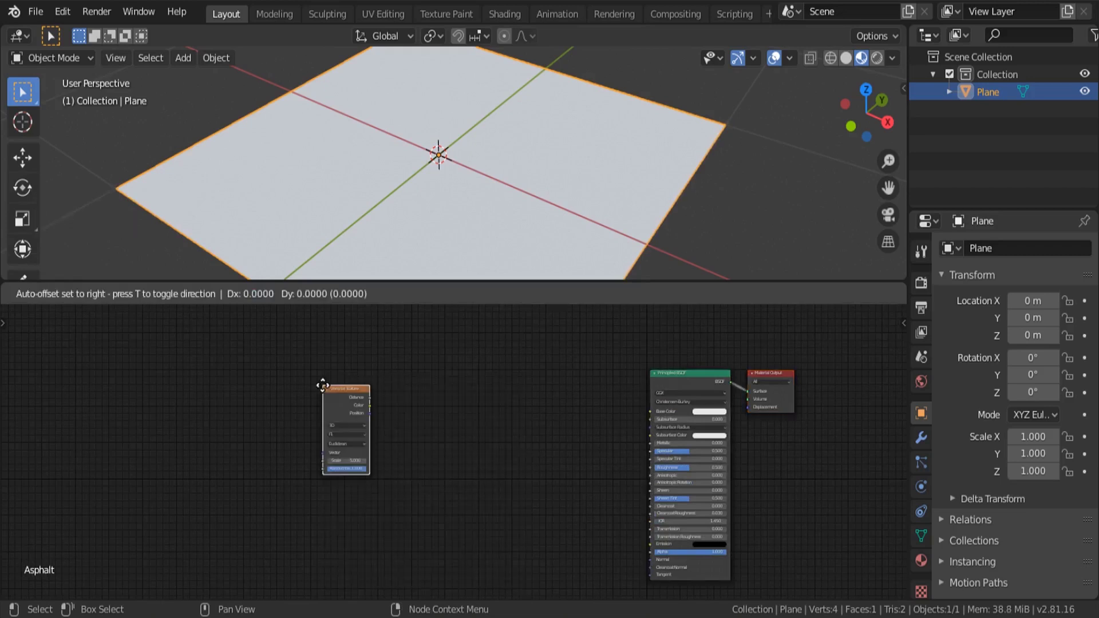
{"action": "left_click", "coordinate": [391, 383]}
{"action": "scroll", "coordinate": [496, 406], "scroll_direction": "up", "scroll_amount": 5}
{"action": "left_click_drag", "start_coordinate": [411, 405], "coordinate": [725, 415]}
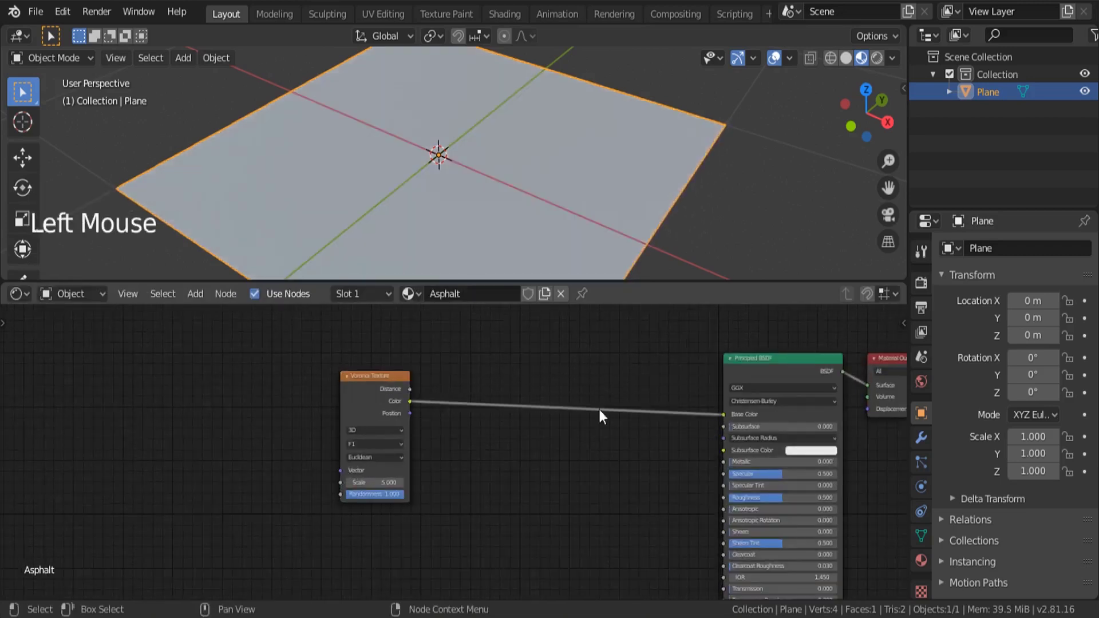
{"action": "left_click_drag", "start_coordinate": [361, 383], "coordinate": [385, 389]}
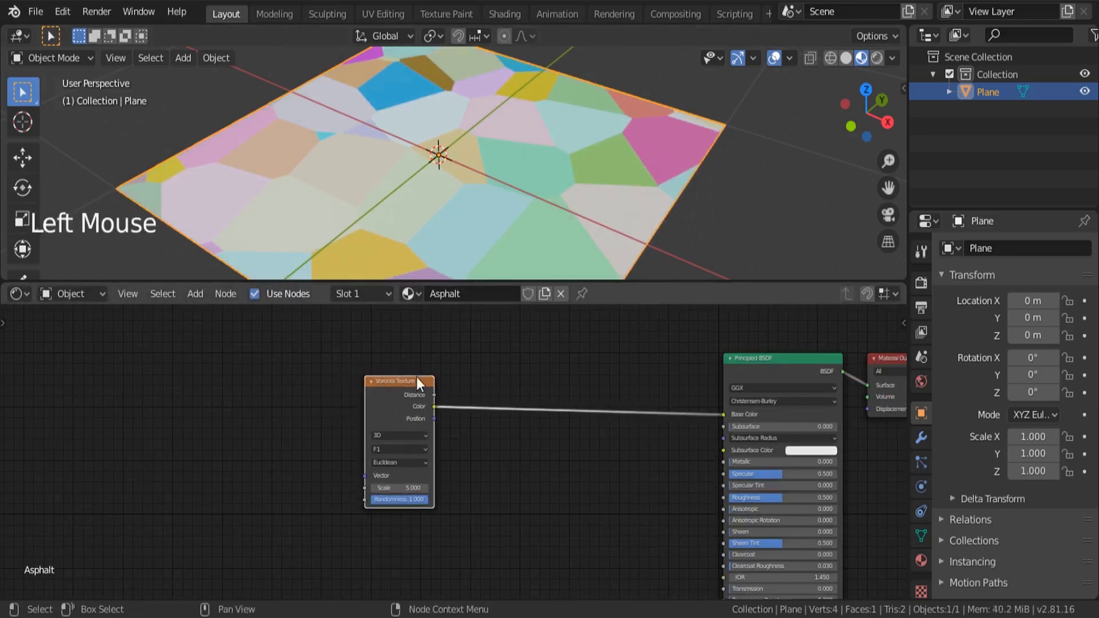
{"action": "scroll", "coordinate": [369, 458], "scroll_direction": "up", "scroll_amount": 10}
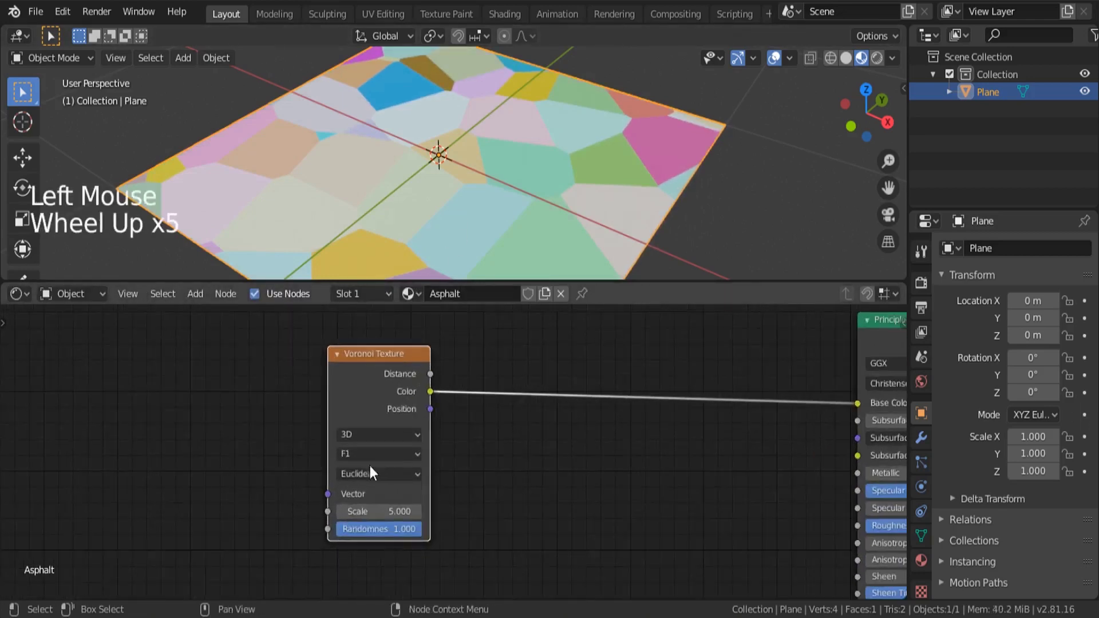
{"action": "left_click", "coordinate": [343, 448]}
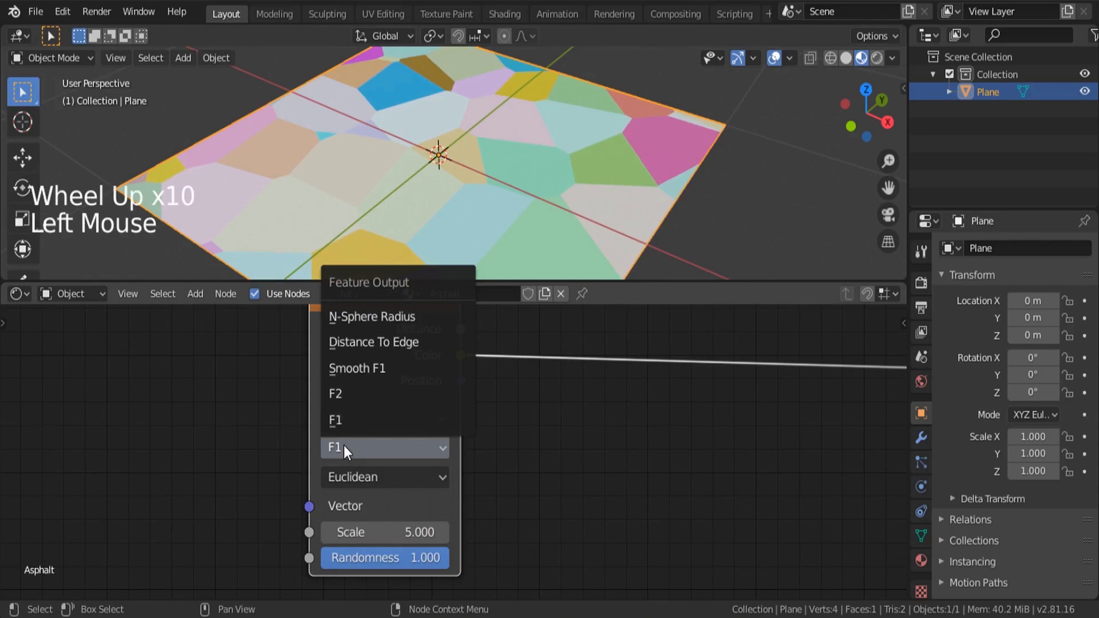
Set the Voronoi feature to Distance To Edge and link its Distance to Base Color
{"action": "left_click", "coordinate": [364, 348]}
{"action": "scroll", "coordinate": [363, 348], "scroll_direction": "down", "scroll_amount": 6}
{"action": "middle_click_drag", "start_coordinate": [442, 363], "coordinate": [349, 387]}
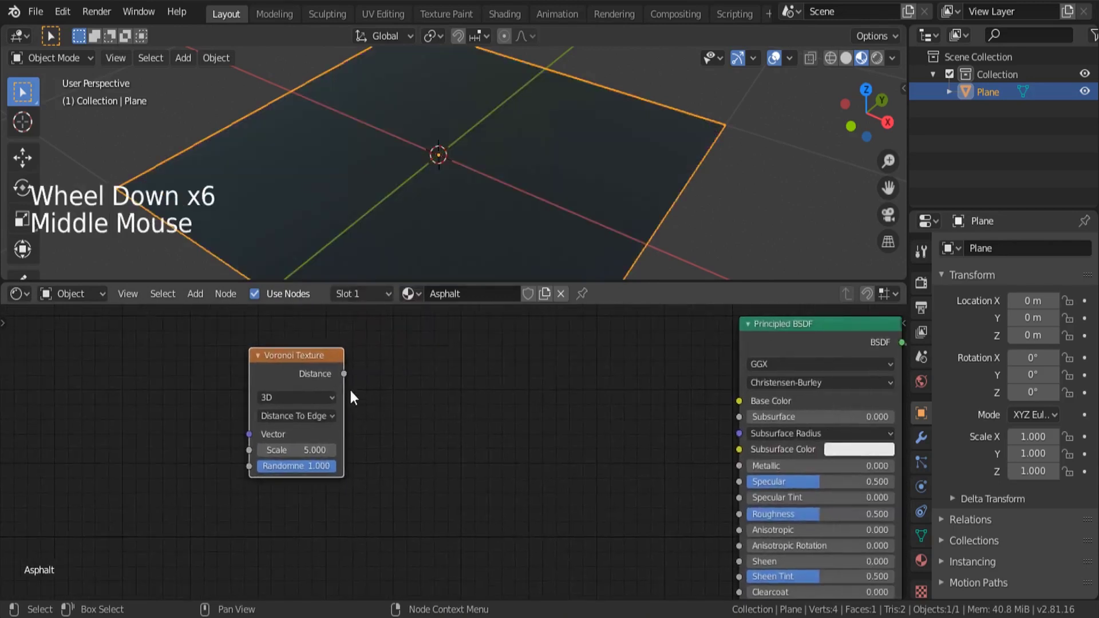
{"action": "left_click_drag", "start_coordinate": [344, 374], "coordinate": [739, 402]}
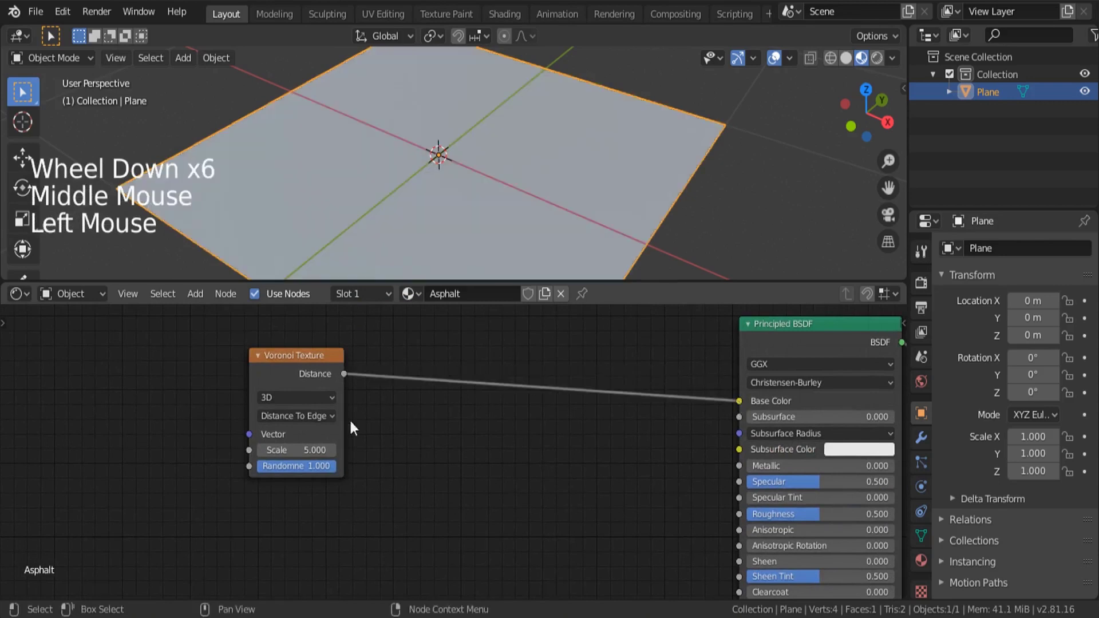
{"action": "scroll", "coordinate": [312, 456], "scroll_direction": "up", "scroll_amount": 1}
{"action": "scroll", "coordinate": [312, 456], "scroll_direction": "up", "scroll_amount": 4}
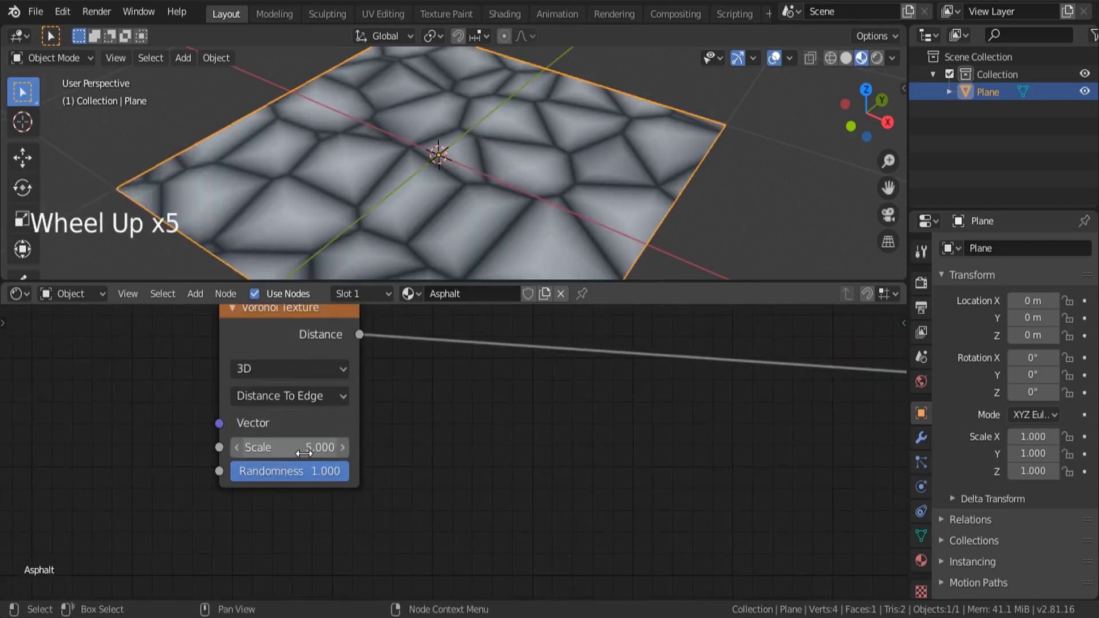
Set the Voronoi Scale to 50 for a finer pattern
{"action": "left_click", "coordinate": [293, 453]}
{"action": "type", "text": "50"}
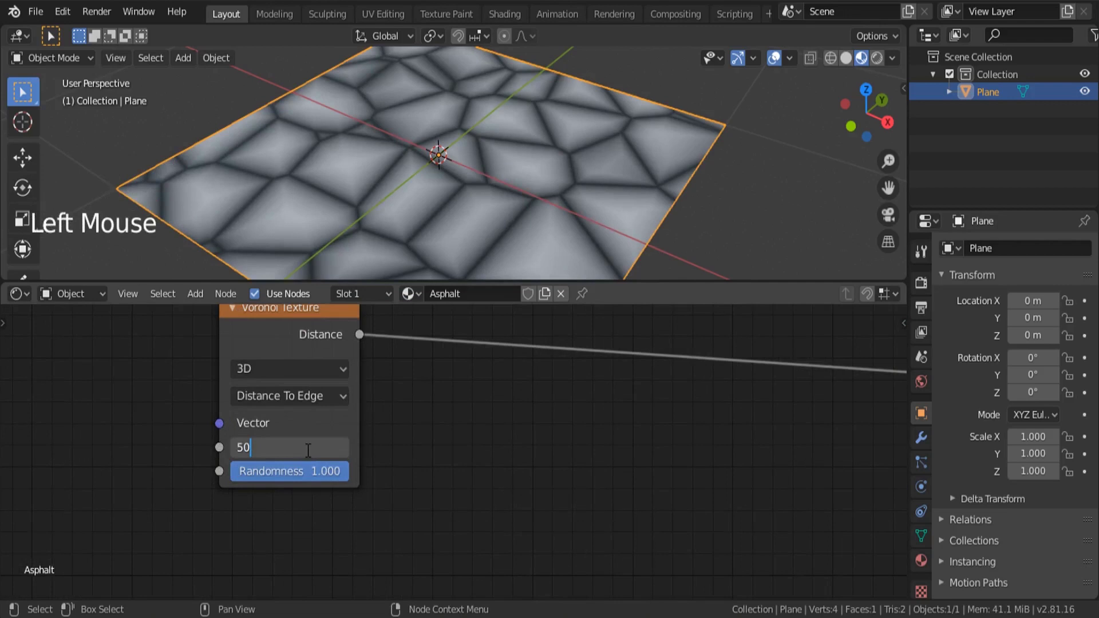
{"action": "key", "text": "Return"}
{"action": "scroll", "coordinate": [308, 451], "scroll_direction": "down", "scroll_amount": 5}
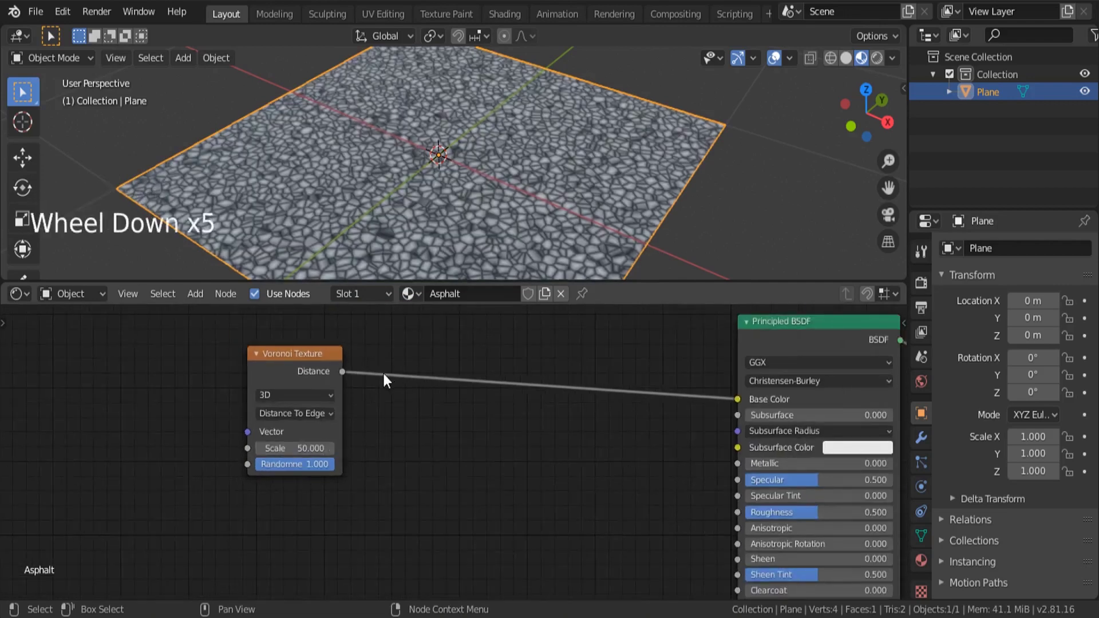
Move the Voronoi Texture node lower in the node graph
{"action": "middle_click_drag", "start_coordinate": [308, 356], "coordinate": [276, 434]}
{"action": "left_click_drag", "start_coordinate": [276, 434], "coordinate": [261, 483]}
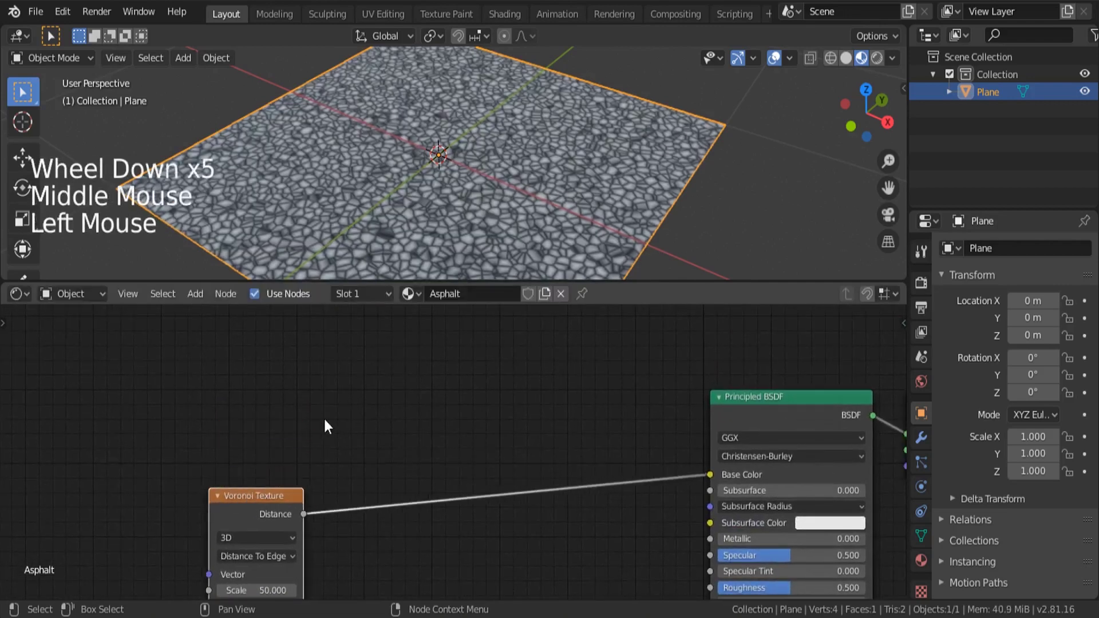
{"action": "middle_click_drag", "start_coordinate": [274, 496], "coordinate": [335, 434]}
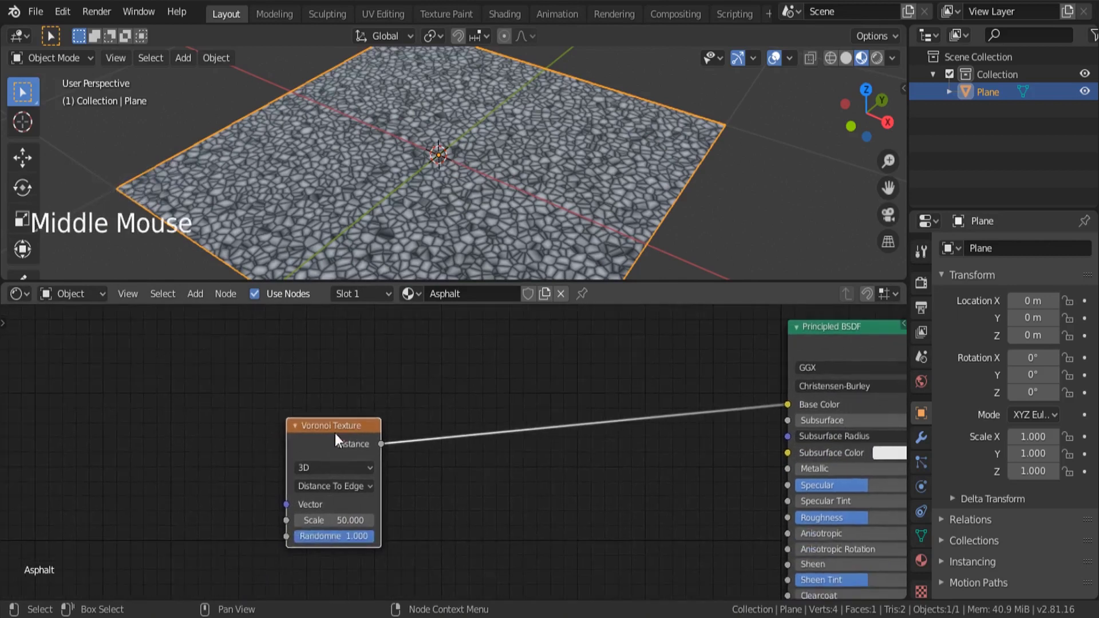
{"action": "left_click_drag", "start_coordinate": [335, 434], "coordinate": [327, 475]}
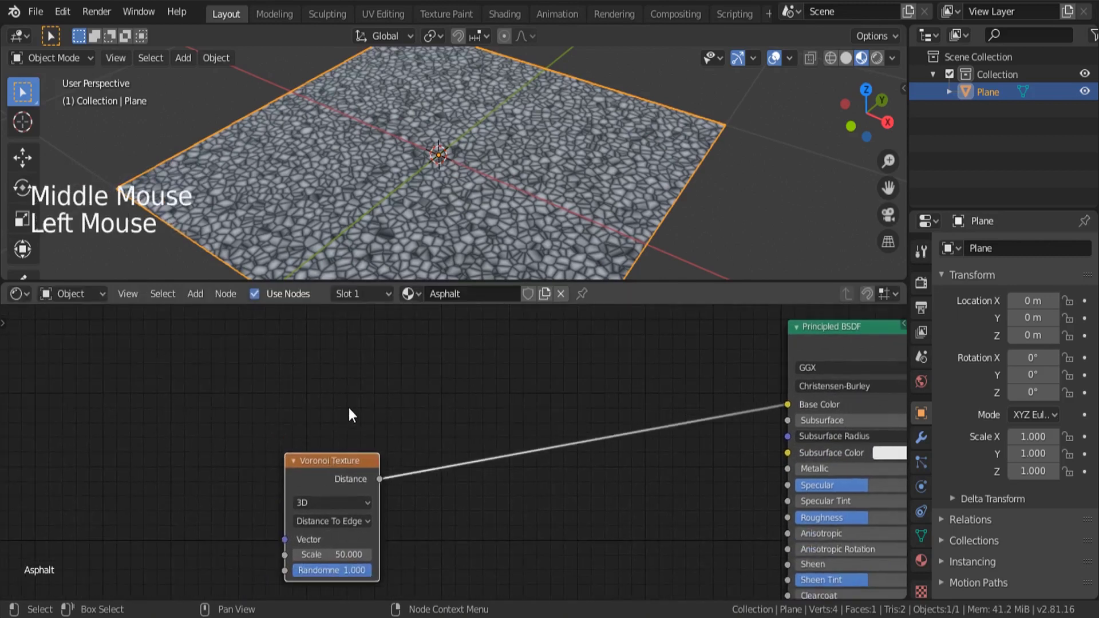
Add a Noise Texture node above the Voronoi node
{"action": "key", "text": "shift+a"}
{"action": "left_click", "coordinate": [408, 325]}
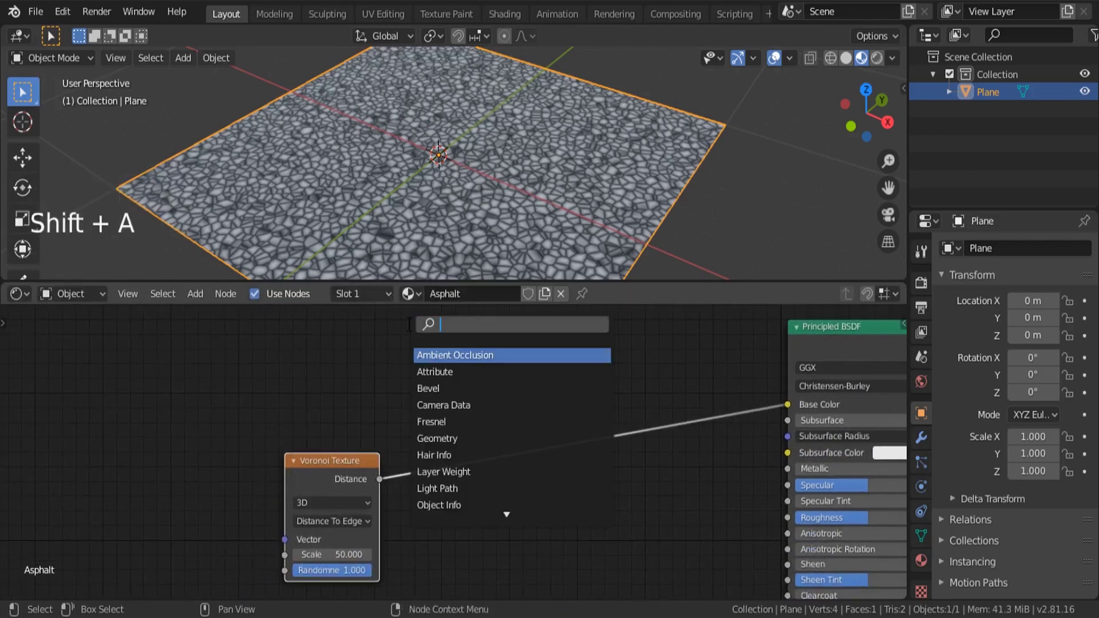
{"action": "type", "text": "noi"}
{"action": "key", "text": "Return"}
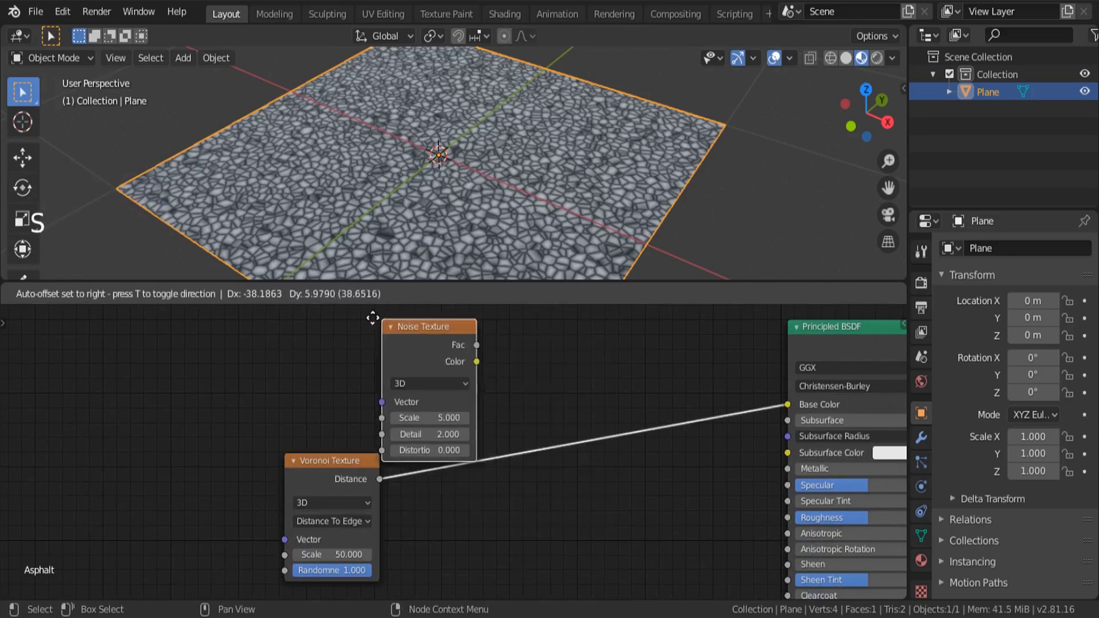
{"action": "left_click", "coordinate": [278, 318]}
{"action": "scroll", "coordinate": [383, 508], "scroll_direction": "down", "scroll_amount": 4}
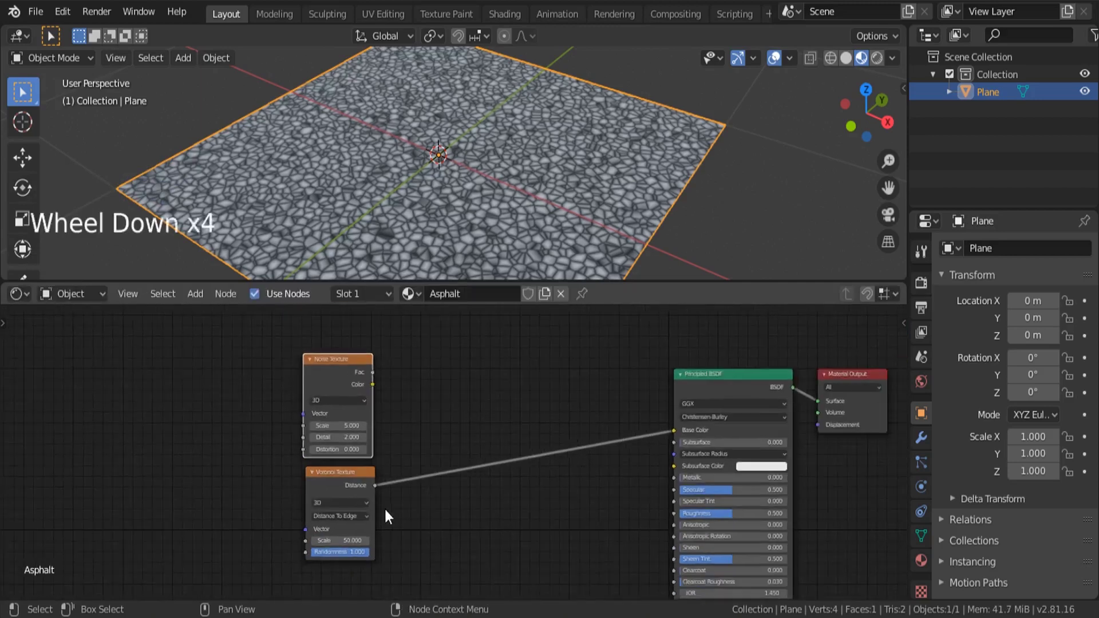
{"action": "middle_click_drag", "start_coordinate": [383, 507], "coordinate": [297, 540]}
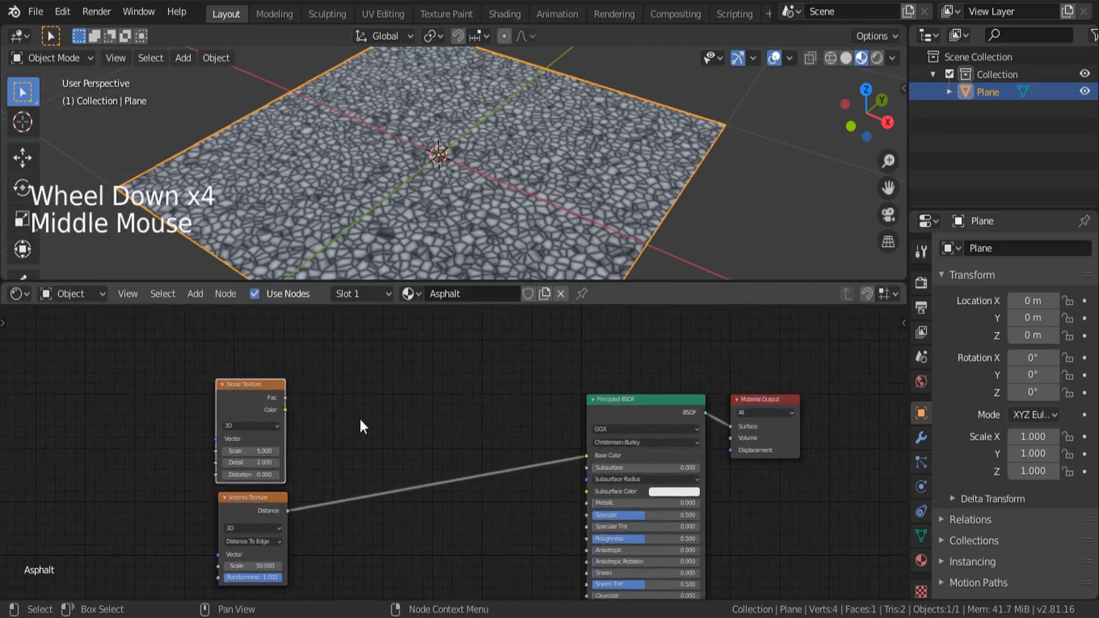
Insert a MixRGB node into the Voronoi–Base Color link
{"action": "key", "text": "shift+a"}
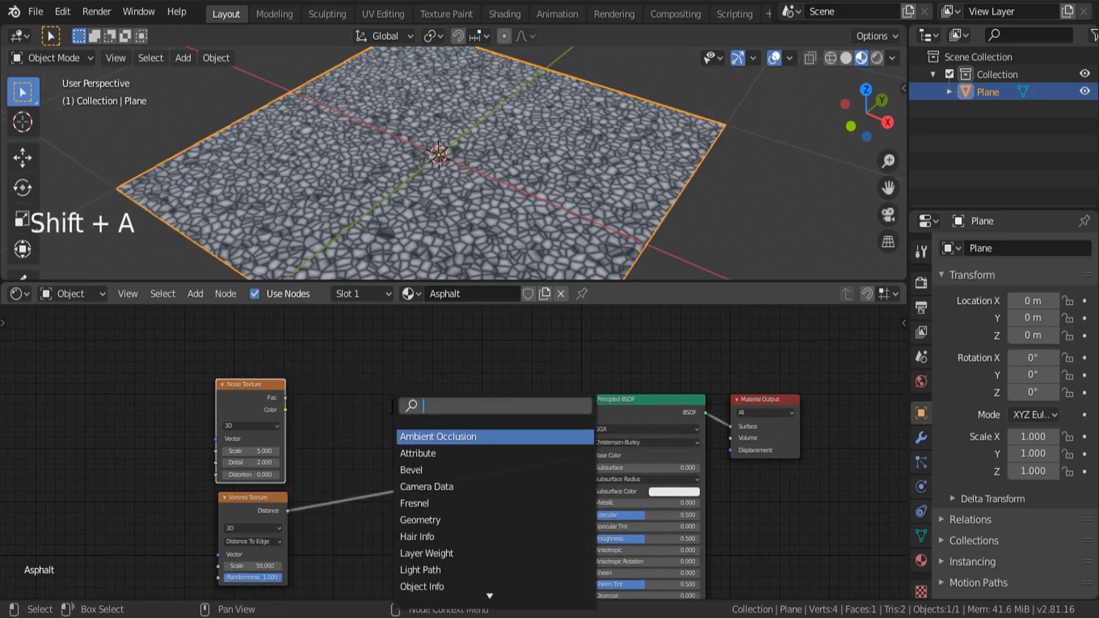
{"action": "type", "text": "mix"}
{"action": "key", "text": "Down"}
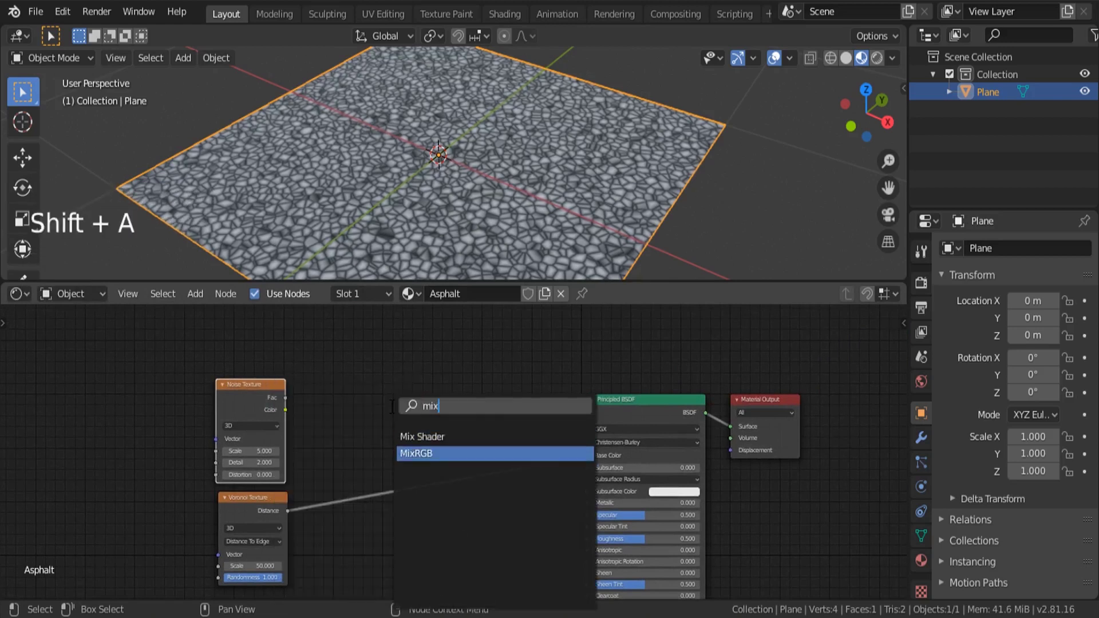
{"action": "key", "text": "Return"}
{"action": "left_click", "coordinate": [363, 412]}
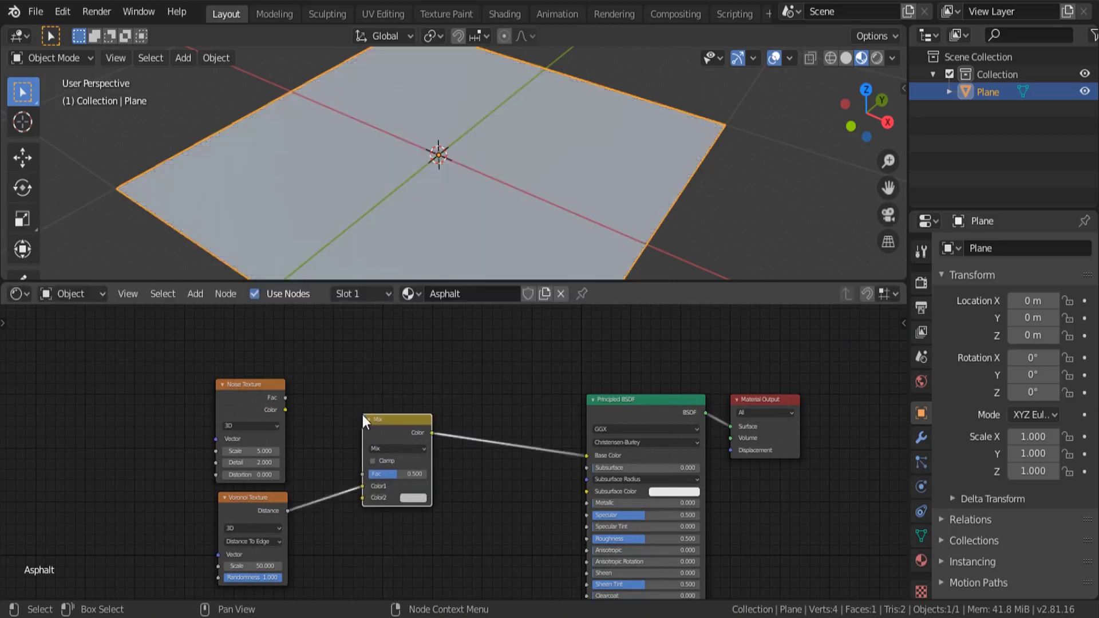
Connect the Noise Texture Color to the Mix node's Color1 and move the Noise node left
{"action": "scroll", "coordinate": [284, 495], "scroll_direction": "up", "scroll_amount": 6}
{"action": "left_click", "coordinate": [332, 487]}
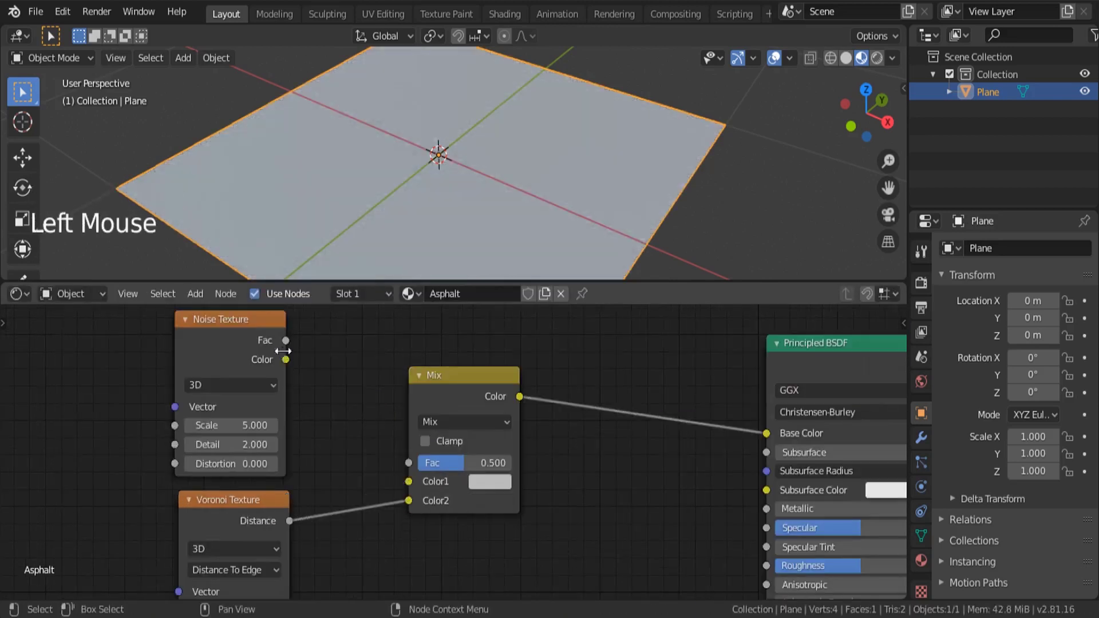
{"action": "left_click_drag", "start_coordinate": [285, 360], "coordinate": [318, 381]}
{"action": "left_click_drag", "start_coordinate": [400, 476], "coordinate": [404, 482]}
{"action": "middle_click_drag", "start_coordinate": [380, 418], "coordinate": [395, 449]}
{"action": "middle_click_drag", "start_coordinate": [363, 242], "coordinate": [488, 156]}
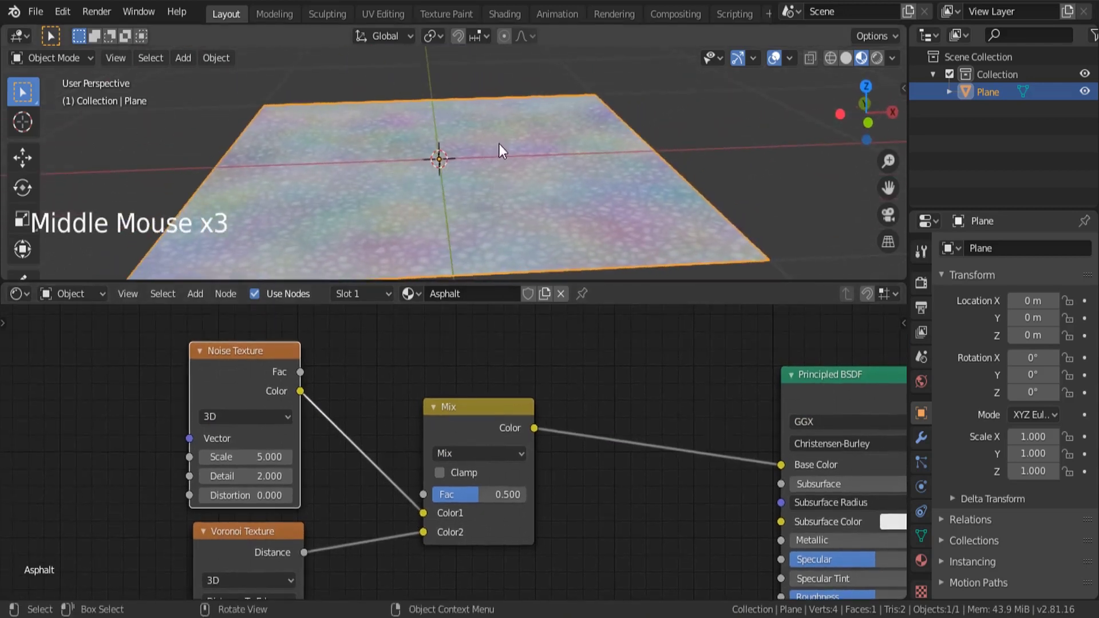
{"action": "middle_click_drag", "start_coordinate": [315, 395], "coordinate": [520, 396]}
{"action": "left_click_drag", "start_coordinate": [521, 396], "coordinate": [270, 369]}
Insert a ColorRamp between the Noise Texture and the Mix node
{"action": "key", "text": "shift+a"}
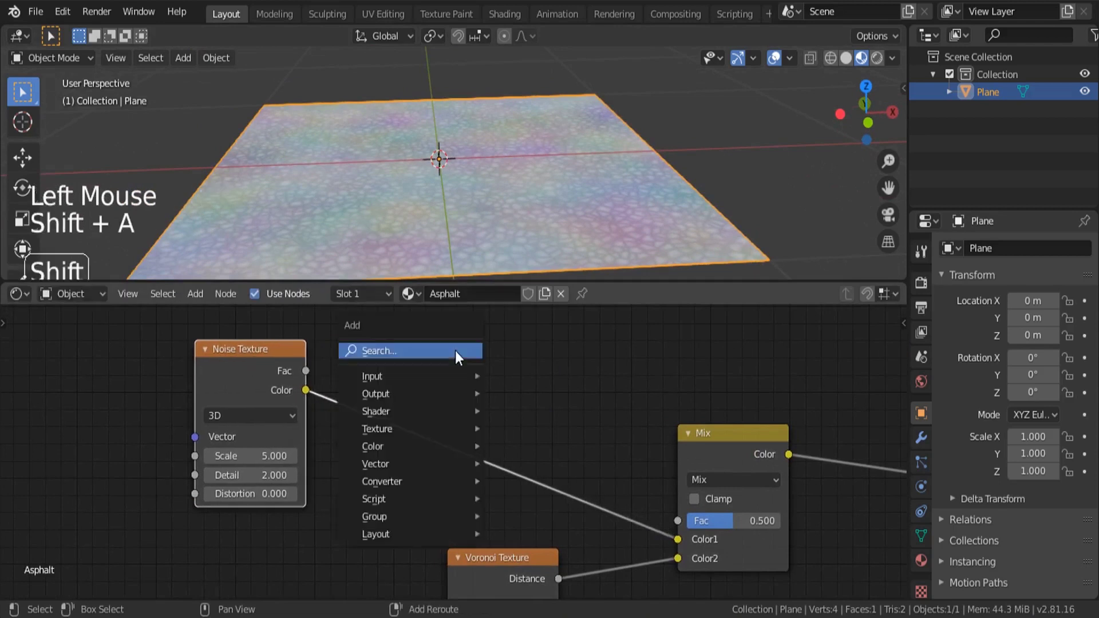
{"action": "left_click", "coordinate": [455, 350]}
{"action": "type", "text": "colo"}
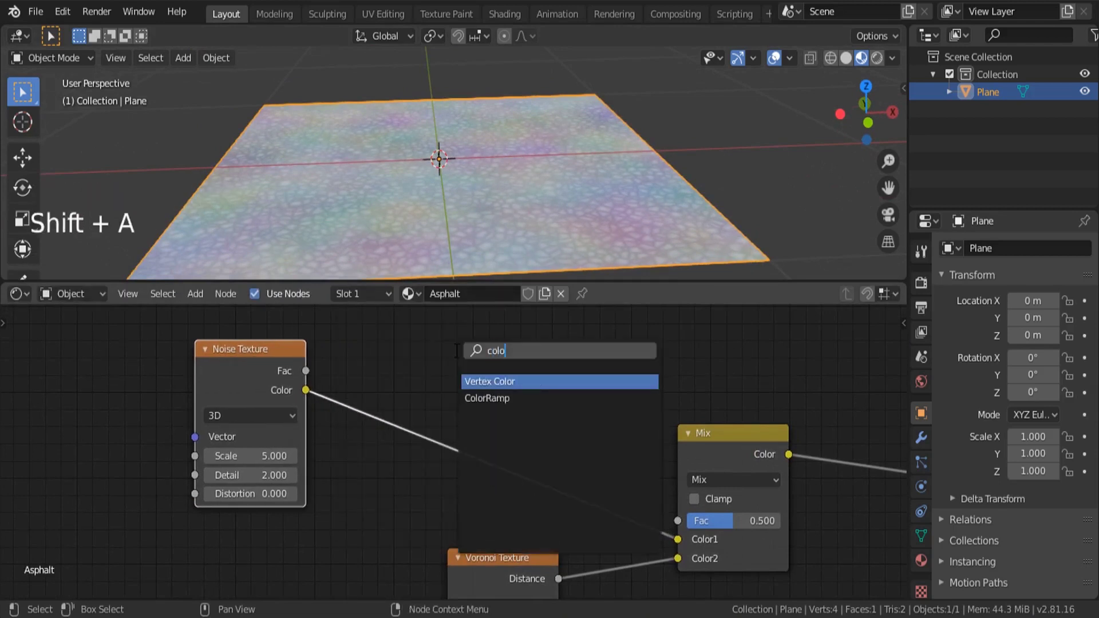
{"action": "type", "text": "r"}
{"action": "key", "text": "Return"}
{"action": "left_click", "coordinate": [386, 332]}
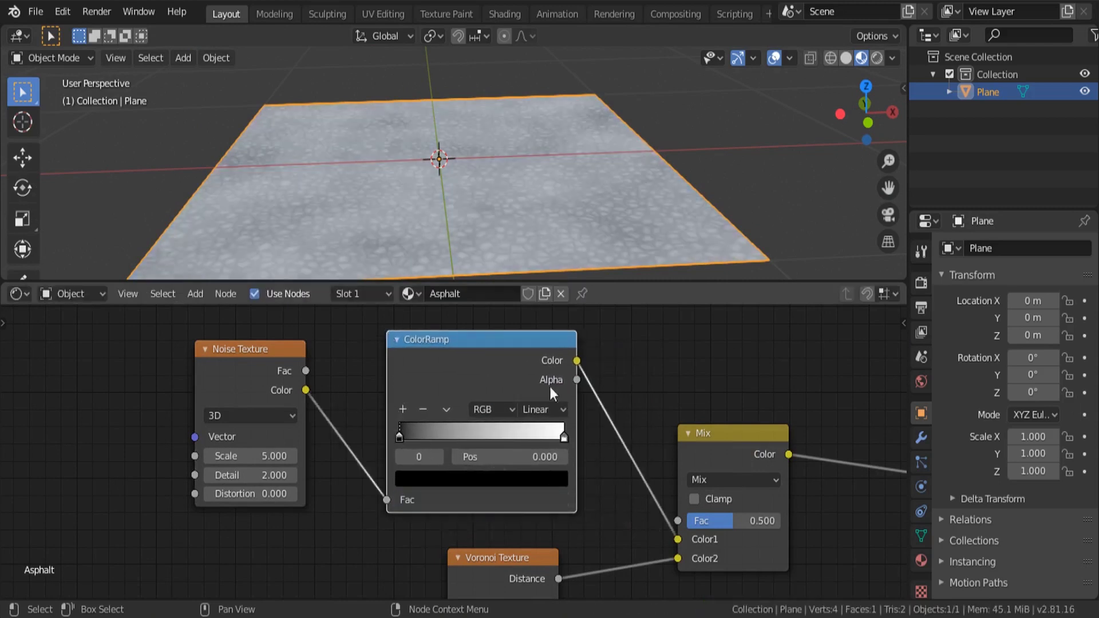
{"action": "middle_click_drag", "start_coordinate": [492, 263], "coordinate": [401, 263]}
{"action": "scroll", "coordinate": [255, 424], "scroll_direction": "up", "scroll_amount": 4}
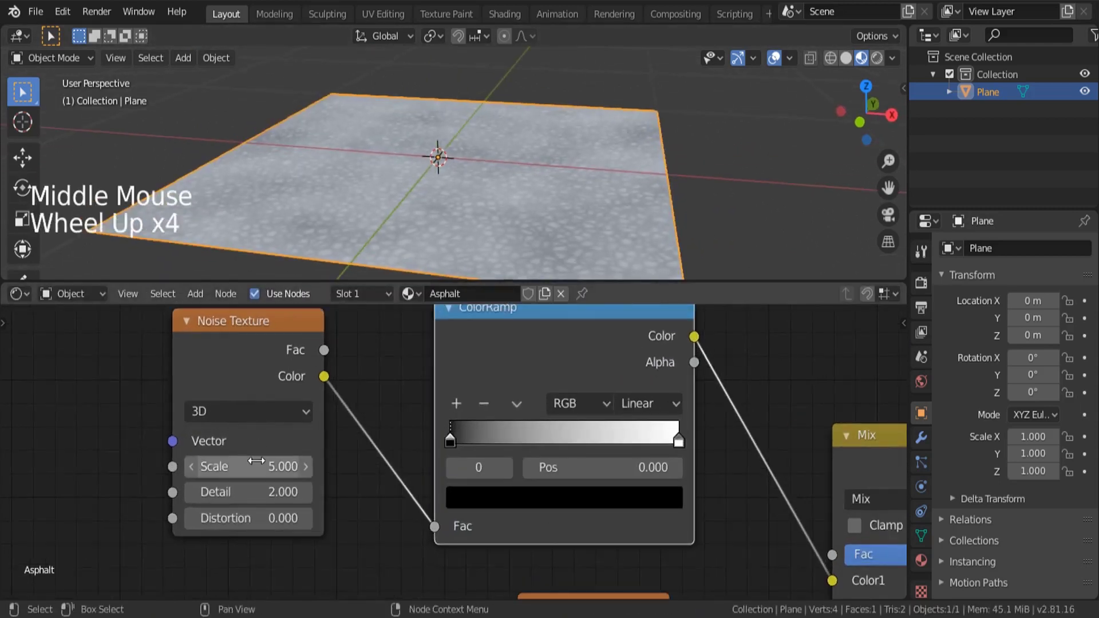
Give the Noise Texture Scale 50 and Detail 16, then inspect the finer stony mottling
{"action": "left_click", "coordinate": [258, 466]}
{"action": "type", "text": "50"}
{"action": "key", "text": "Return"}
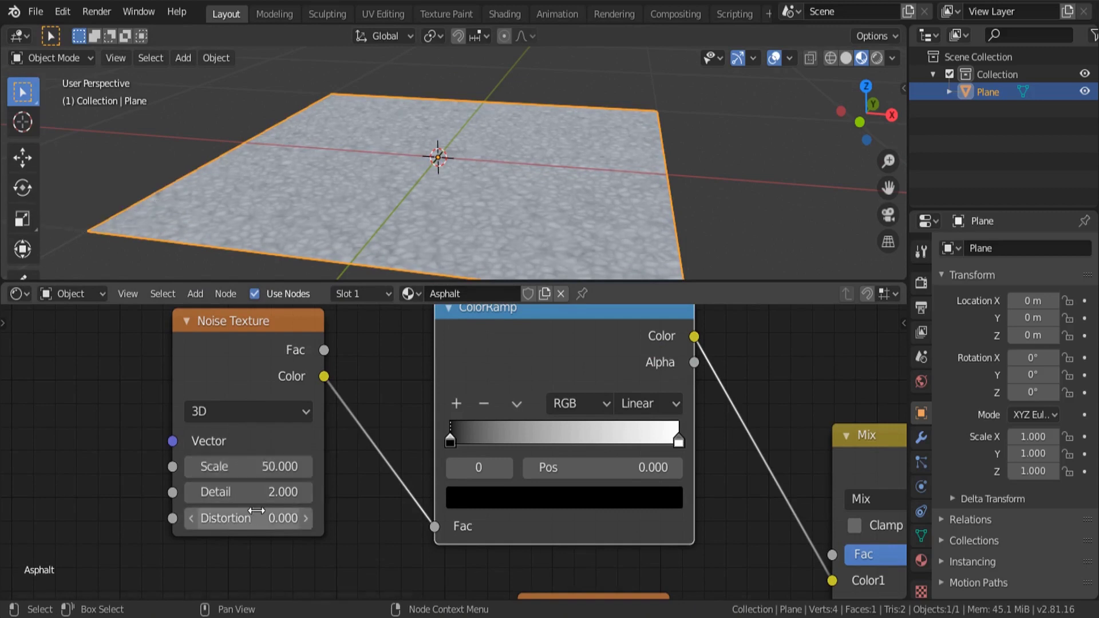
{"action": "left_click_drag", "start_coordinate": [235, 493], "coordinate": [275, 494]}
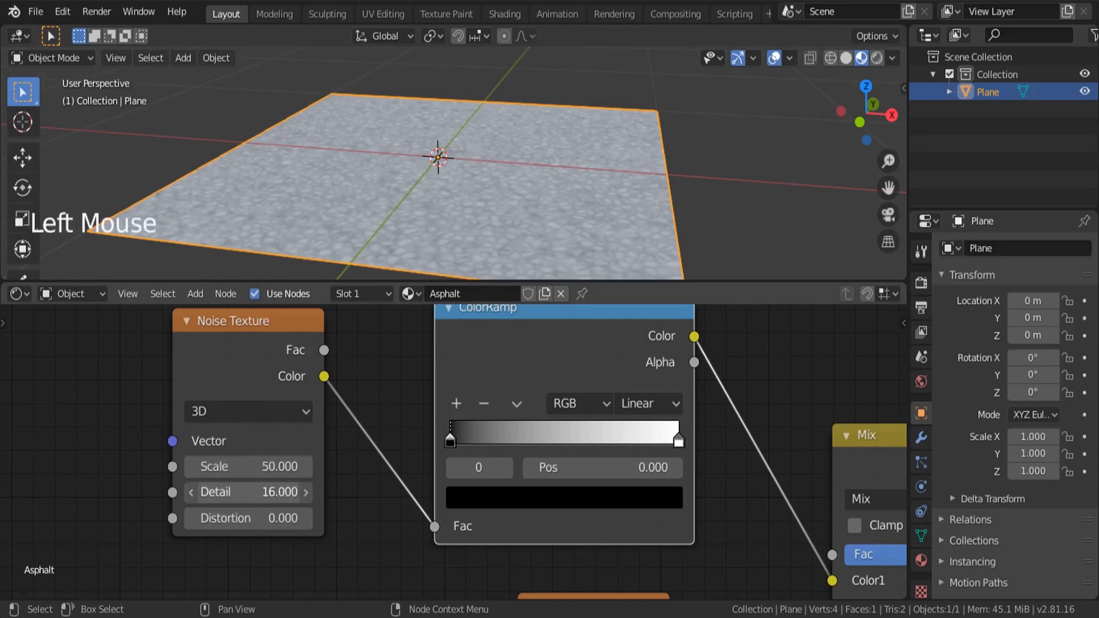
{"action": "scroll", "coordinate": [255, 392], "scroll_direction": "down", "scroll_amount": 5}
{"action": "middle_click_drag", "start_coordinate": [355, 252], "coordinate": [525, 225]}
{"action": "scroll", "coordinate": [500, 231], "scroll_direction": "up", "scroll_amount": 4}
{"action": "scroll", "coordinate": [510, 246], "scroll_direction": "up", "scroll_amount": 1}
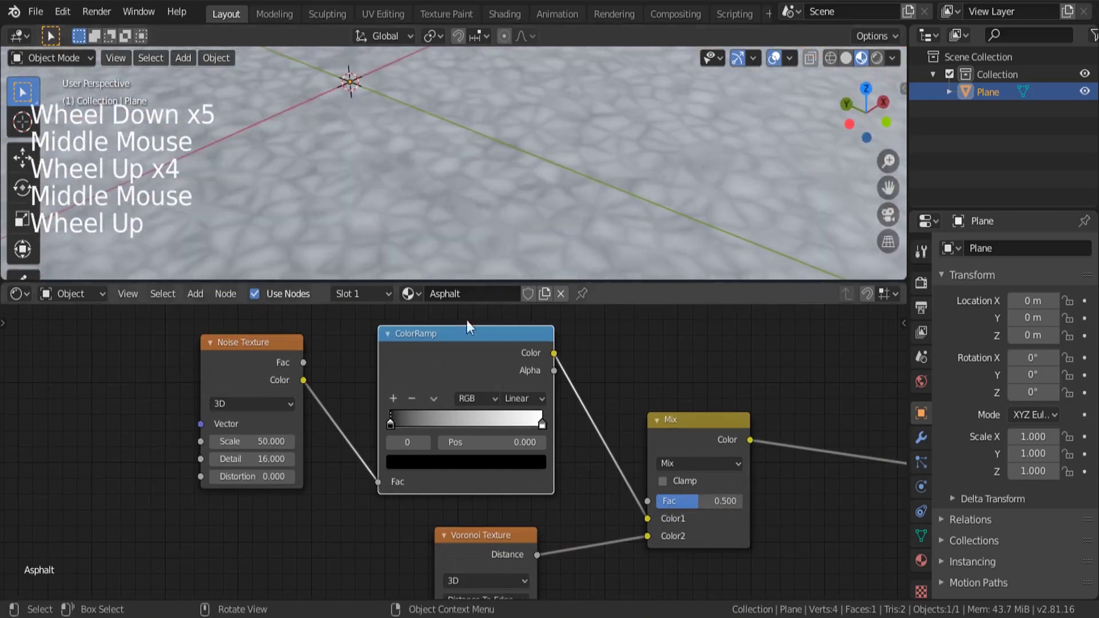
{"action": "scroll", "coordinate": [432, 411], "scroll_direction": "down", "scroll_amount": 4}
{"action": "scroll", "coordinate": [433, 411], "scroll_direction": "down", "scroll_amount": 1}
{"action": "middle_click_drag", "start_coordinate": [433, 411], "coordinate": [424, 374]}
{"action": "scroll", "coordinate": [425, 373], "scroll_direction": "down", "scroll_amount": 4}
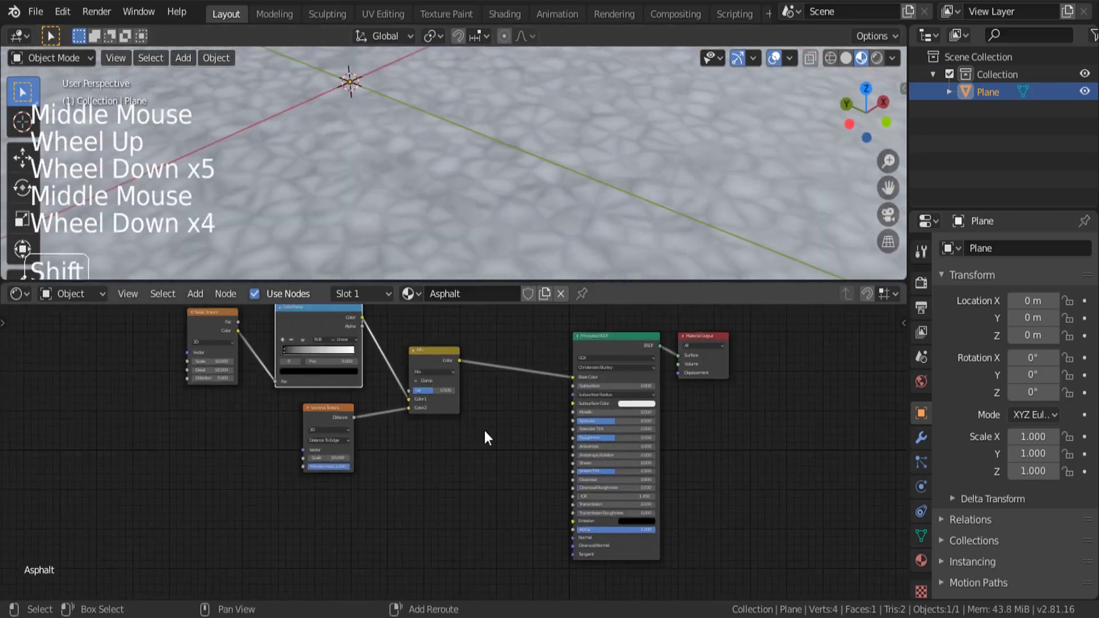
{"action": "key", "text": "shift+a"}
Add a Bump node below the Mix node and feed the Mix output into its Height
{"action": "left_click", "coordinate": [459, 413]}
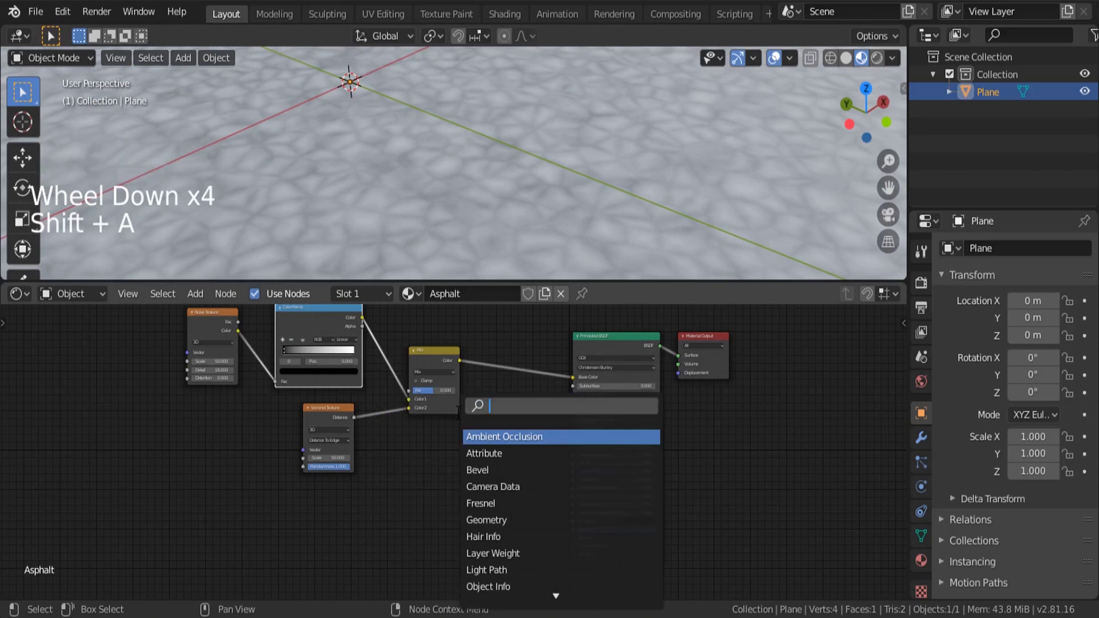
{"action": "type", "text": "bum"}
{"action": "key", "text": "Return"}
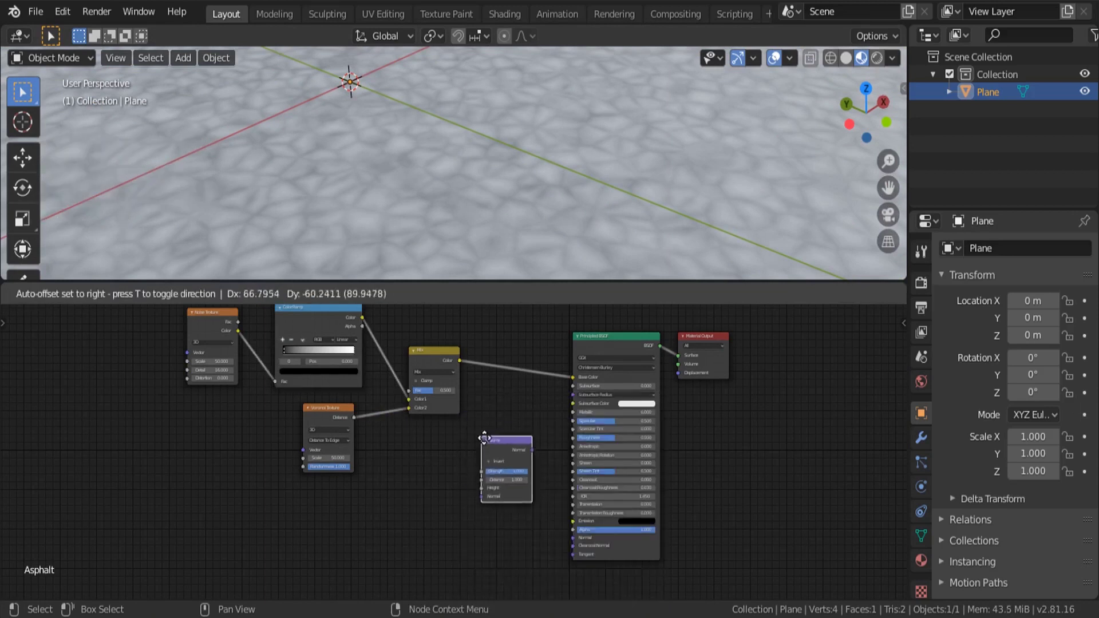
{"action": "left_click", "coordinate": [498, 440]}
{"action": "left_click_drag", "start_coordinate": [458, 361], "coordinate": [493, 492]}
Connect Bump Normal to the Principled BSDF Normal and zoom in on the raised surface
{"action": "scroll", "coordinate": [494, 492], "scroll_direction": "up", "scroll_amount": 5}
{"action": "middle_click_drag", "start_coordinate": [506, 498], "coordinate": [480, 366]}
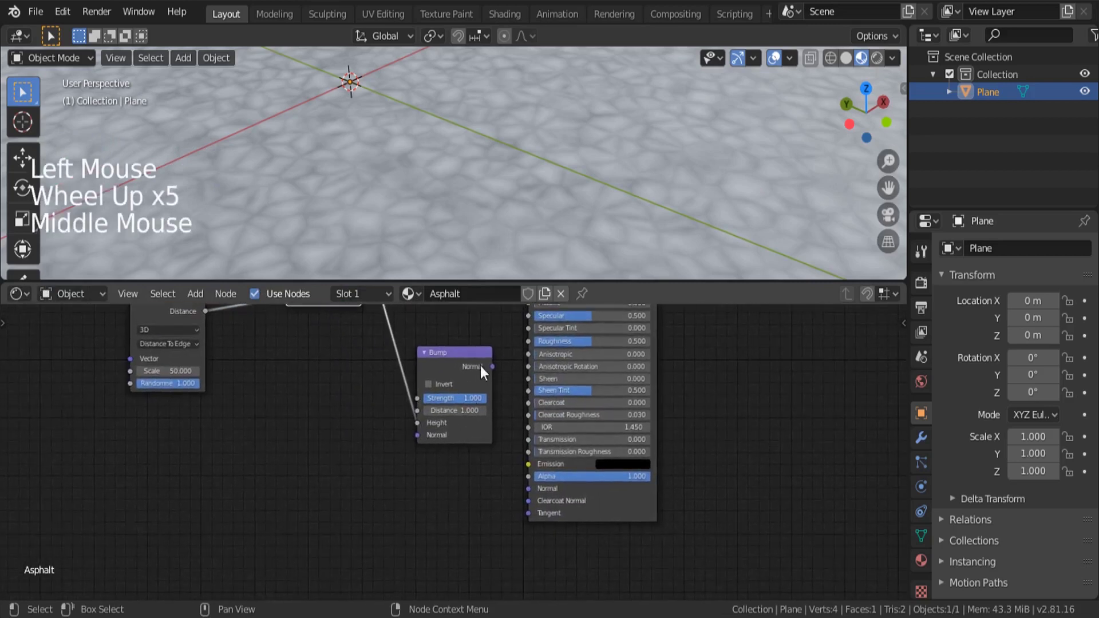
{"action": "mouse_move", "coordinate": [492, 367]}
{"action": "left_mouse_down"}
{"action": "mouse_move", "coordinate": [495, 409]}
{"action": "mouse_move", "coordinate": [534, 491]}
{"action": "left_mouse_up"}
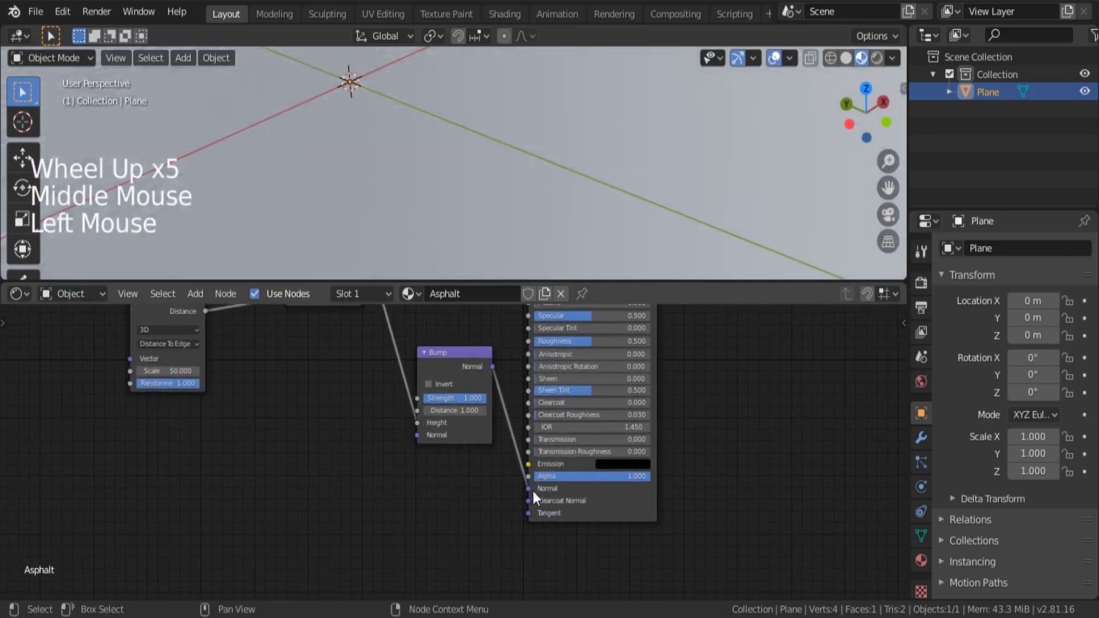
{"action": "left_click_drag", "start_coordinate": [479, 355], "coordinate": [469, 392]}
{"action": "middle_click_drag", "start_coordinate": [424, 203], "coordinate": [596, 201]}
{"action": "scroll", "coordinate": [501, 179], "scroll_direction": "down", "scroll_amount": 3}
{"action": "mouse_move", "coordinate": [500, 178]}
{"action": "middle_mouse_down"}
{"action": "mouse_move", "coordinate": [524, 166]}
{"action": "mouse_move", "coordinate": [644, 185]}
{"action": "mouse_move", "coordinate": [553, 191]}
{"action": "mouse_move", "coordinate": [600, 185]}
{"action": "mouse_move", "coordinate": [518, 167]}
{"action": "middle_mouse_up"}
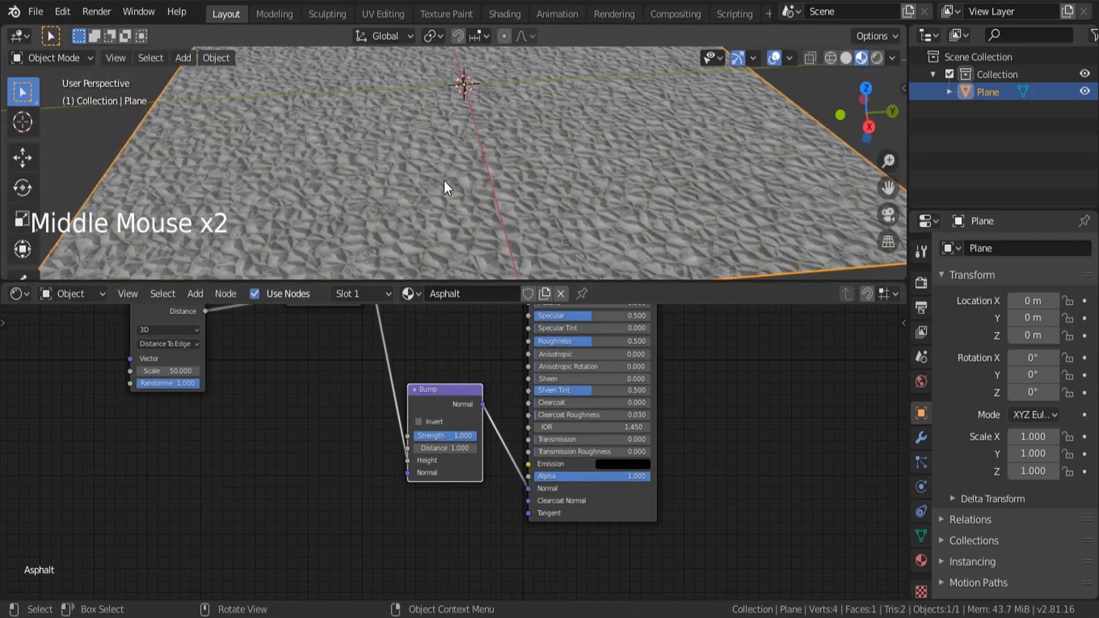
{"action": "scroll", "coordinate": [441, 189], "scroll_direction": "up", "scroll_amount": 4}
{"action": "middle_click_drag", "start_coordinate": [441, 189], "coordinate": [492, 138]}
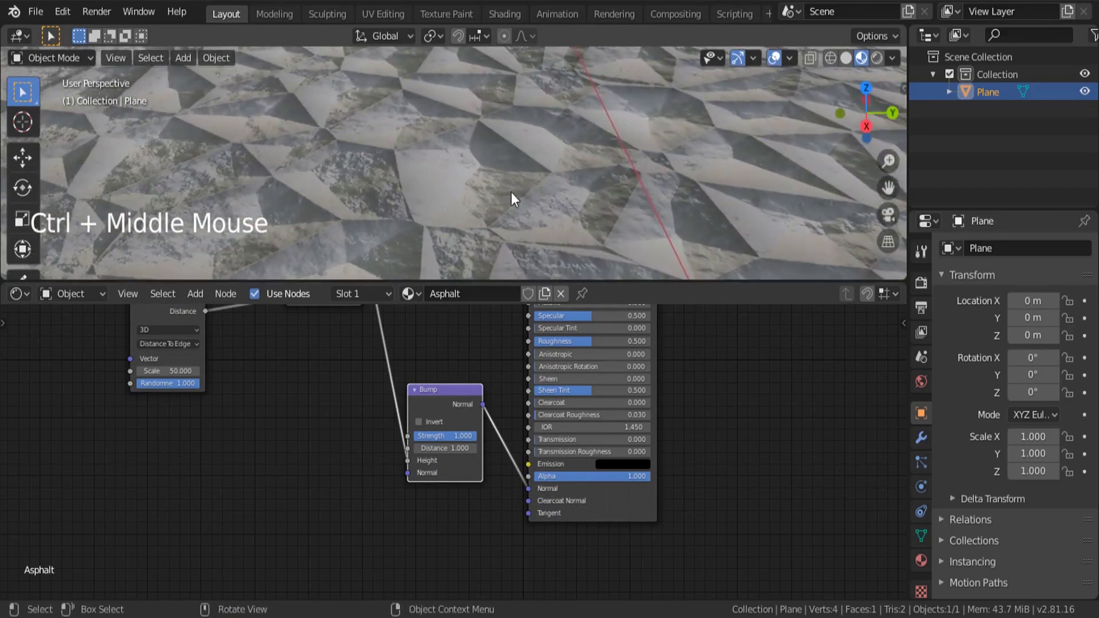
{"action": "middle_click_drag", "start_coordinate": [403, 194], "coordinate": [428, 101]}
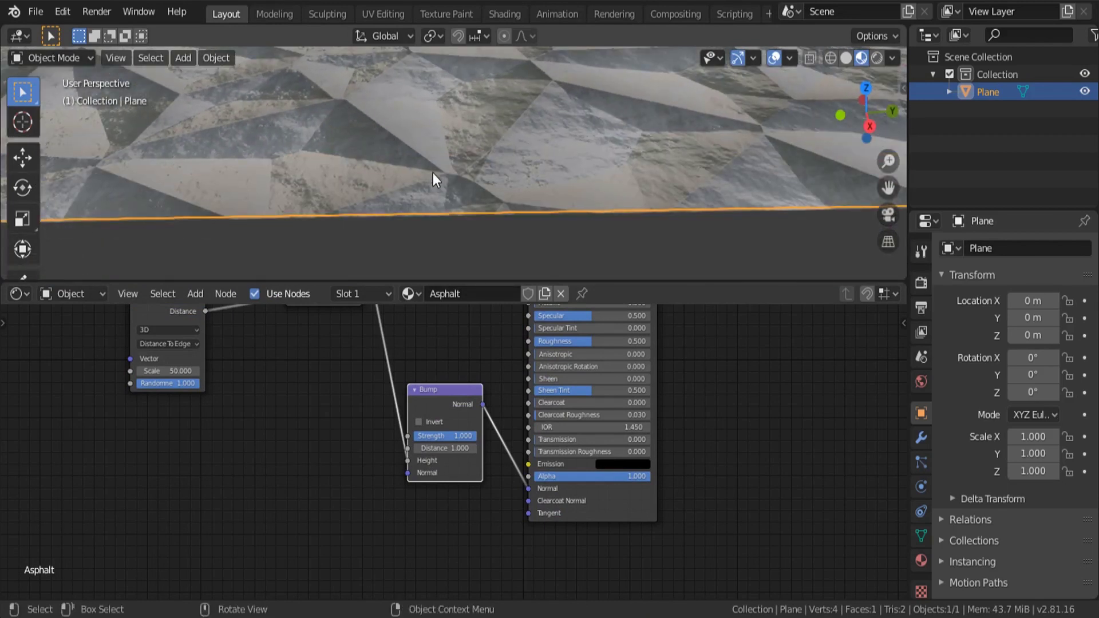
{"action": "key", "text": "n"}
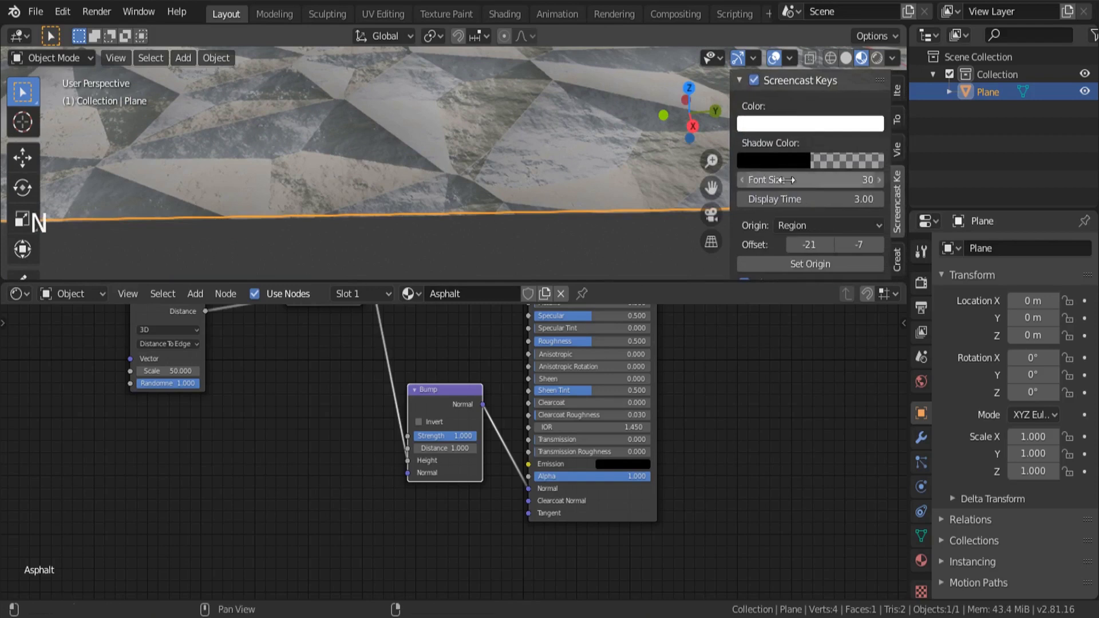
{"action": "left_click", "coordinate": [897, 152]}
{"action": "double_click", "coordinate": [833, 126]}
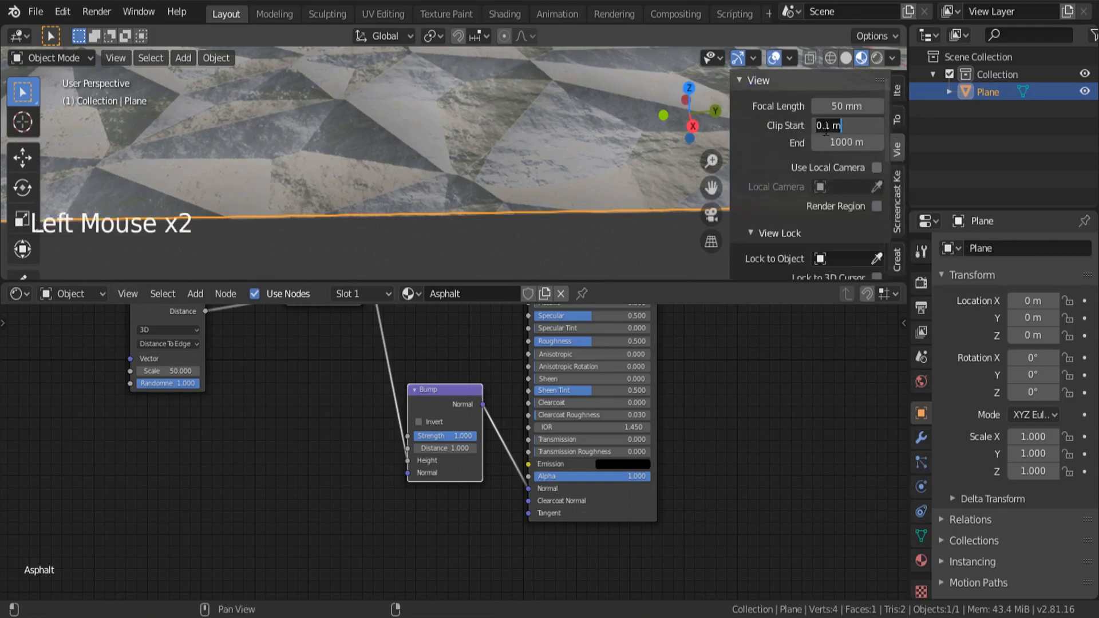
{"action": "type", "text": "0"}
{"action": "key", "text": "Return"}
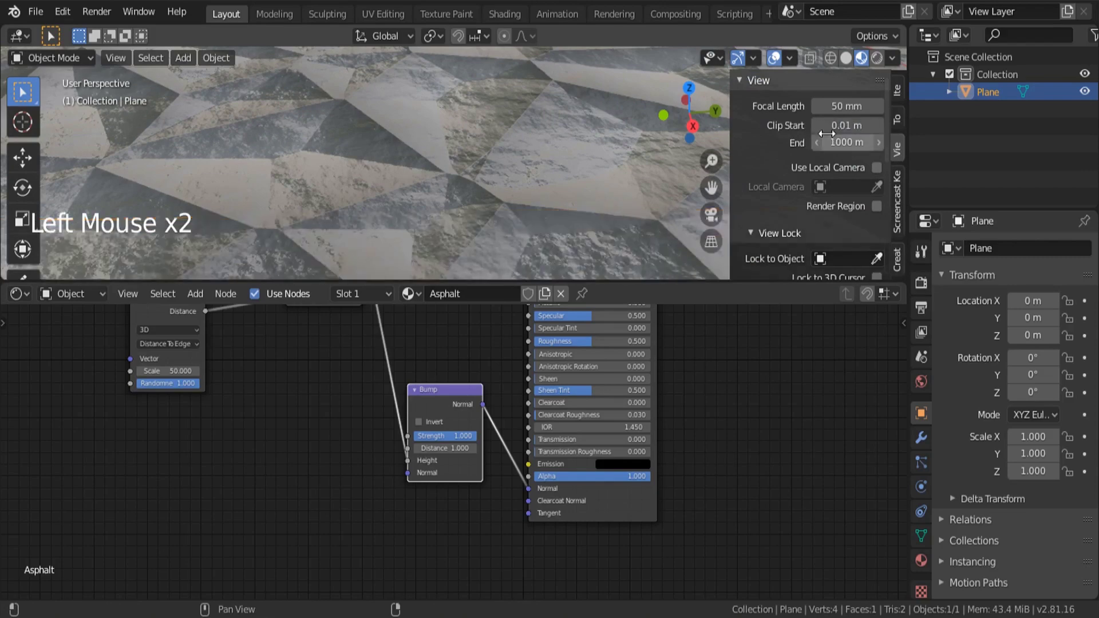
{"action": "scroll", "coordinate": [404, 139], "scroll_direction": "down", "scroll_amount": 2}
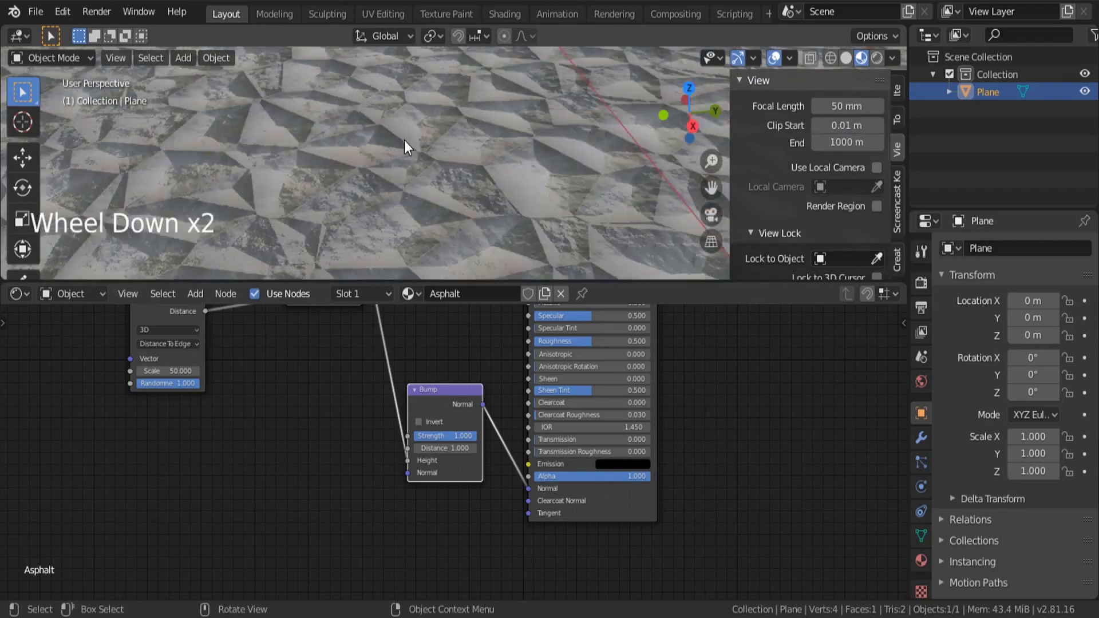
{"action": "scroll", "coordinate": [404, 140], "scroll_direction": "up", "scroll_amount": 3}
{"action": "scroll", "coordinate": [404, 139], "scroll_direction": "down", "scroll_amount": 1}
{"action": "scroll", "coordinate": [405, 147], "scroll_direction": "down", "scroll_amount": 2}
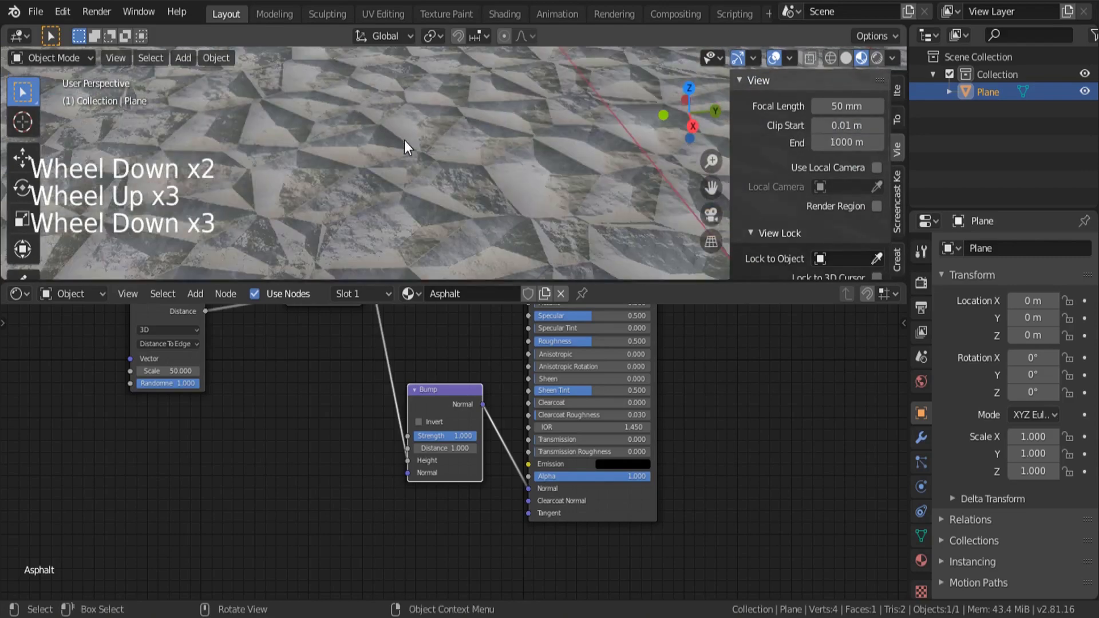
{"action": "middle_click_drag", "start_coordinate": [404, 139], "coordinate": [485, 216]}
{"action": "scroll", "coordinate": [462, 210], "scroll_direction": "up", "scroll_amount": 2}
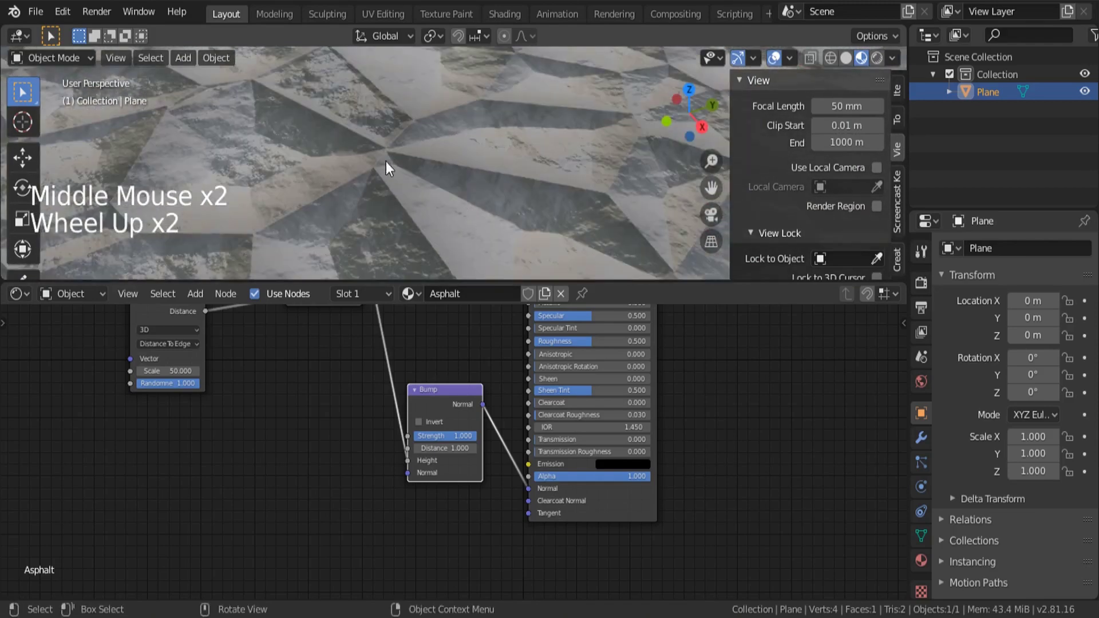
{"action": "scroll", "coordinate": [435, 411], "scroll_direction": "down", "scroll_amount": 6}
{"action": "middle_click_drag", "start_coordinate": [424, 438], "coordinate": [441, 453]}
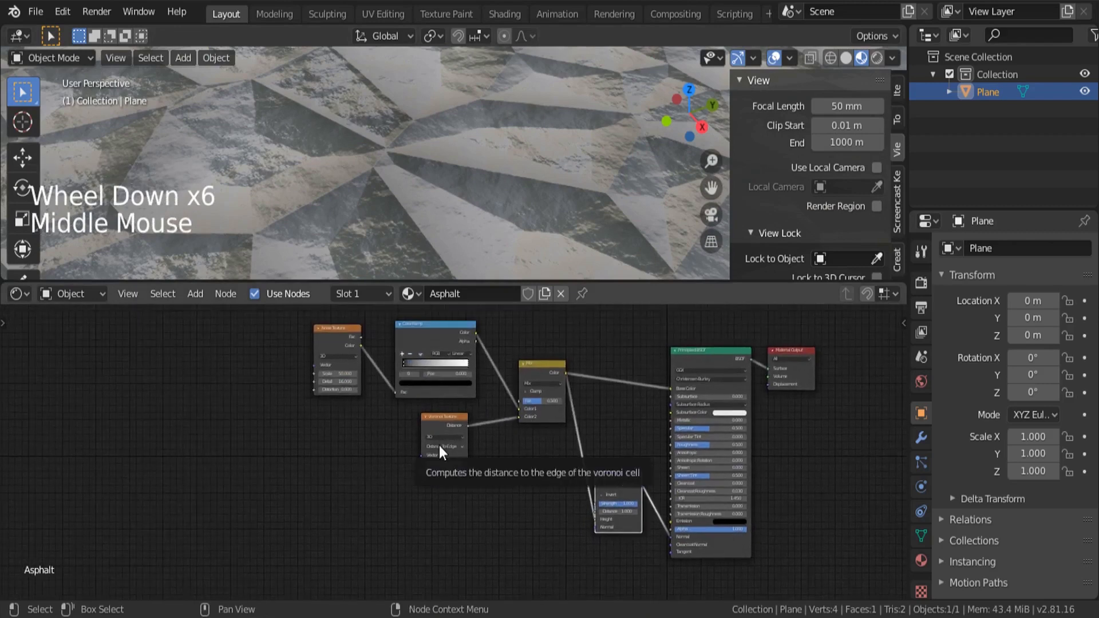
Add a second Noise Texture and link its Color into the Voronoi Vector input
{"action": "scroll", "coordinate": [342, 504], "scroll_direction": "up", "scroll_amount": 3}
{"action": "key", "text": "shift+a"}
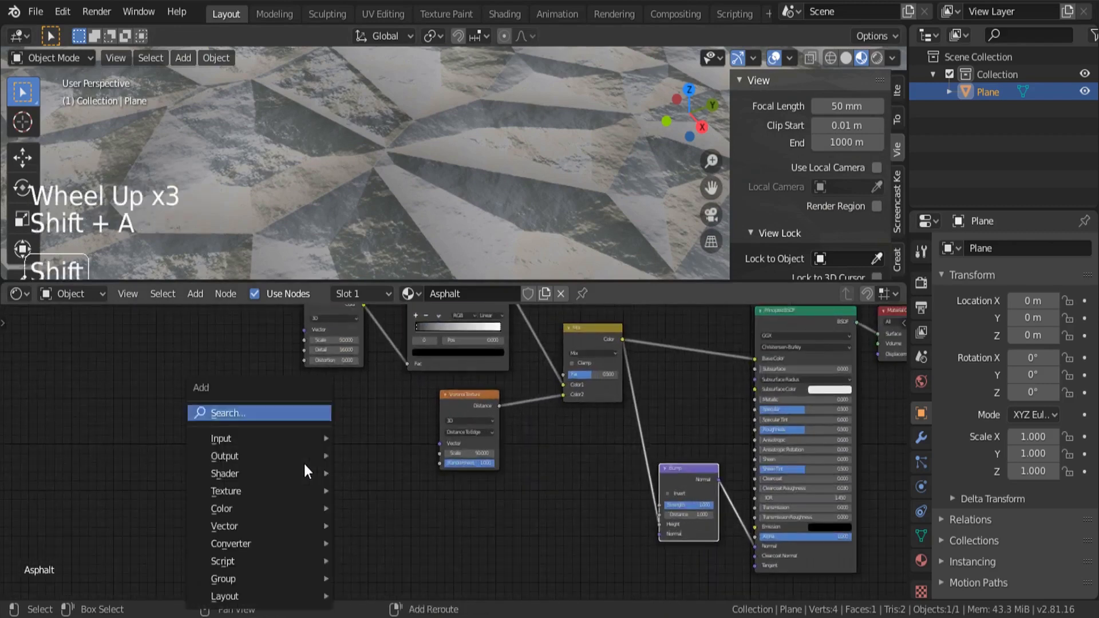
{"action": "left_click", "coordinate": [259, 413]}
{"action": "type", "text": "no"}
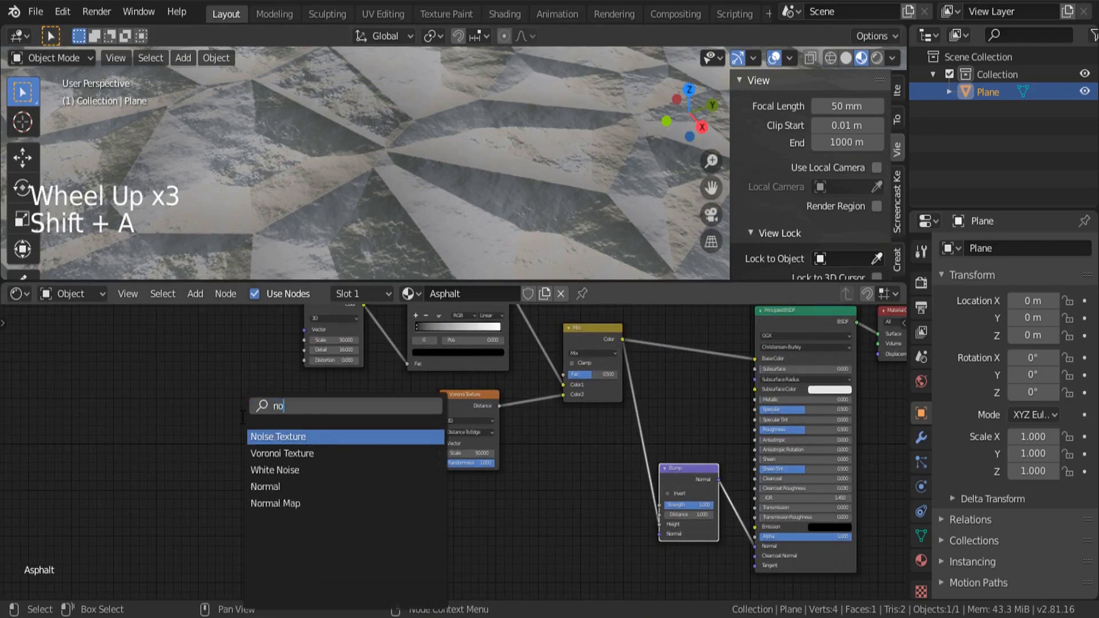
{"action": "type", "text": "i"}
{"action": "key", "text": "Return"}
{"action": "left_click", "coordinate": [194, 461]}
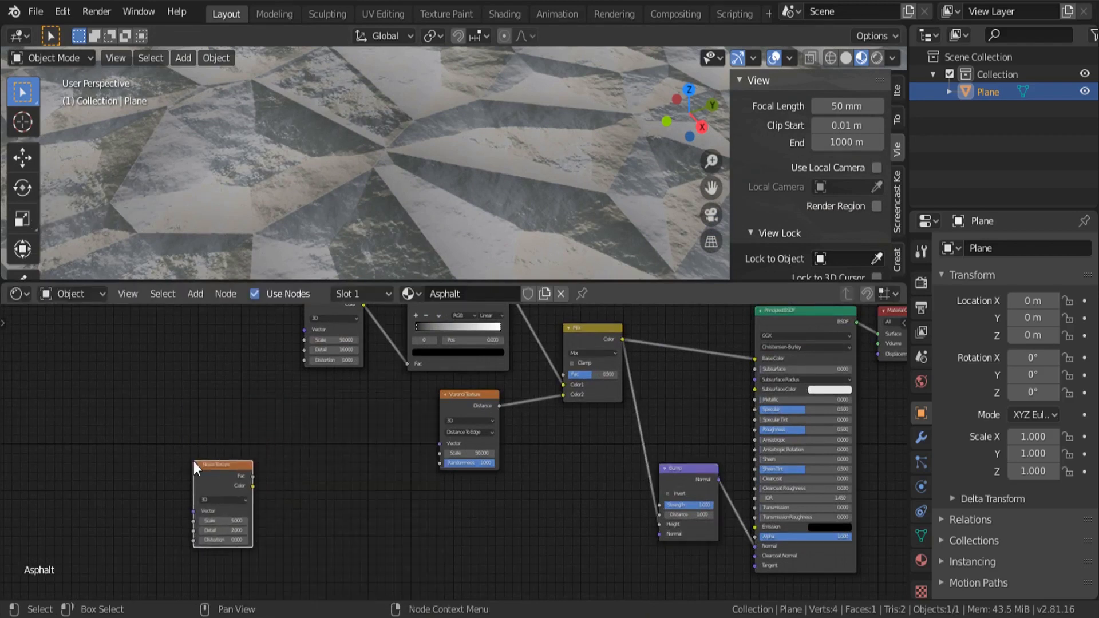
{"action": "middle_click_drag", "start_coordinate": [307, 445], "coordinate": [309, 453]}
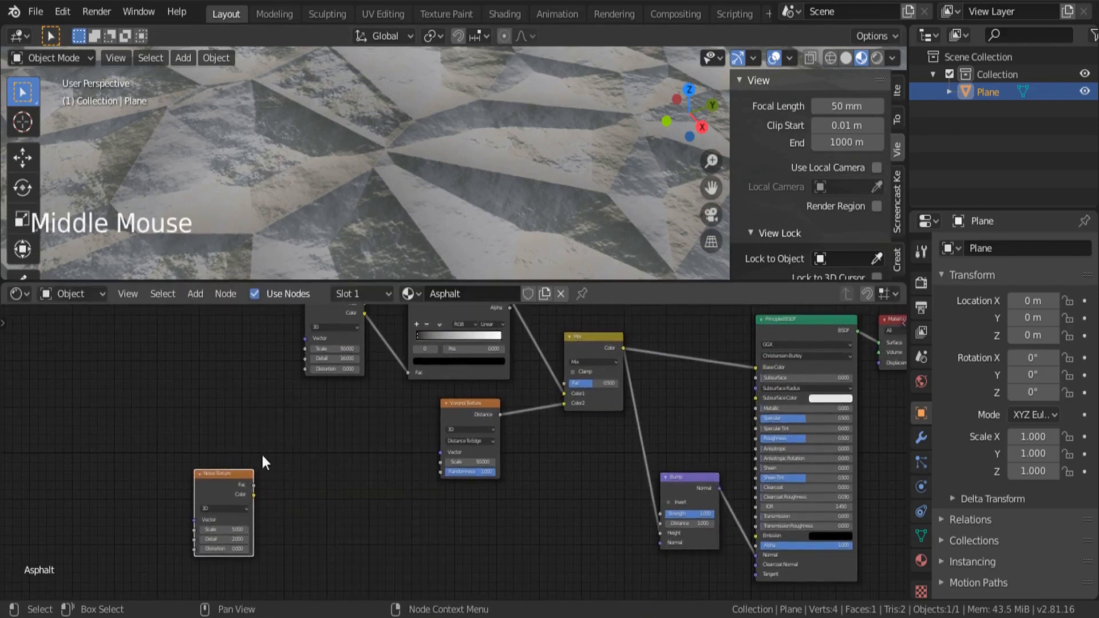
{"action": "left_click_drag", "start_coordinate": [250, 484], "coordinate": [514, 448]}
{"action": "scroll", "coordinate": [290, 469], "scroll_direction": "up", "scroll_amount": 5}
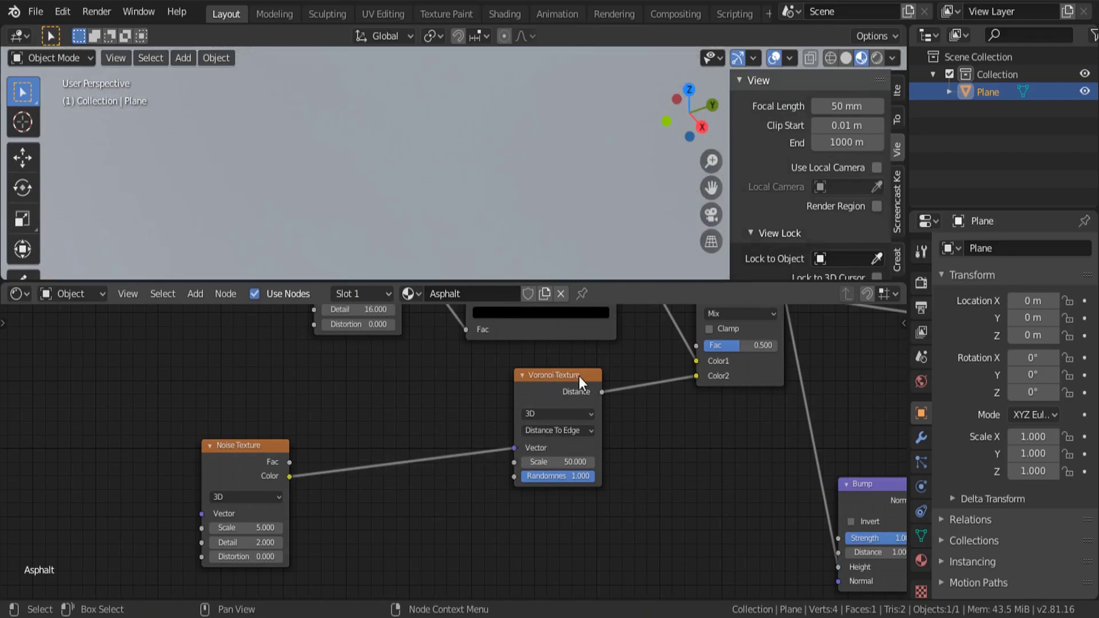
Settle the new Noise Texture on Scale 5 and move it down and right
{"action": "scroll", "coordinate": [314, 214], "scroll_direction": "down", "scroll_amount": 6}
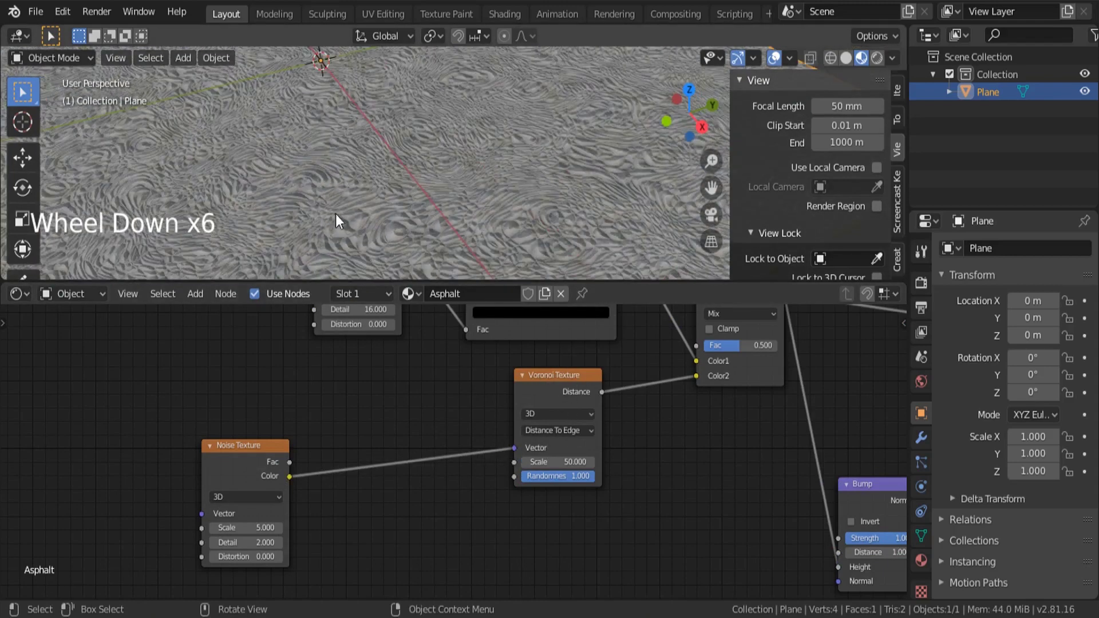
{"action": "middle_click_drag", "start_coordinate": [336, 215], "coordinate": [455, 192]}
{"action": "scroll", "coordinate": [249, 533], "scroll_direction": "up", "scroll_amount": 4}
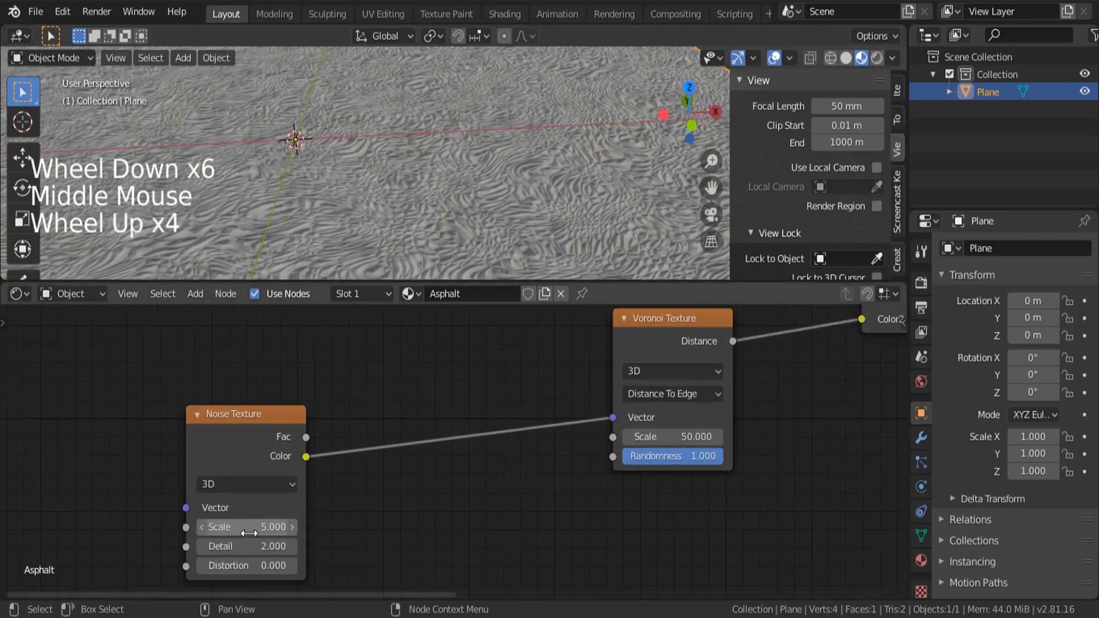
{"action": "mouse_move", "coordinate": [255, 521]}
{"action": "left_mouse_down"}
{"action": "mouse_move", "coordinate": [303, 521]}
{"action": "mouse_move", "coordinate": [229, 521]}
{"action": "mouse_move", "coordinate": [256, 521]}
{"action": "left_mouse_up"}
{"action": "scroll", "coordinate": [400, 214], "scroll_direction": "down", "scroll_amount": 3}
{"action": "middle_click_drag", "start_coordinate": [400, 214], "coordinate": [394, 194]}
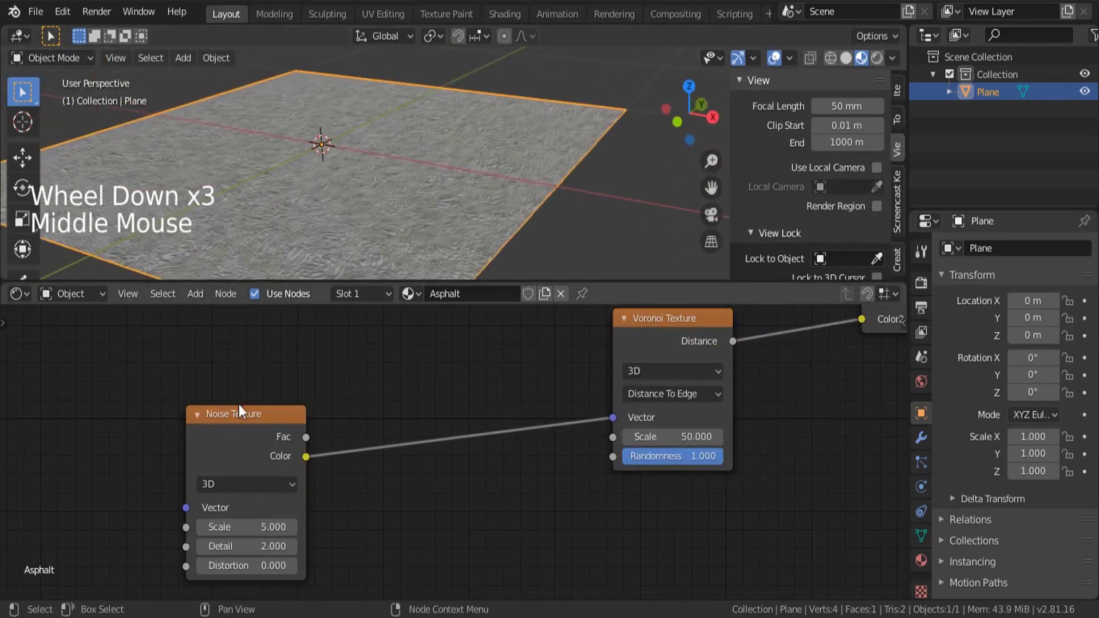
{"action": "left_click_drag", "start_coordinate": [261, 412], "coordinate": [284, 461]}
{"action": "middle_click_drag", "start_coordinate": [308, 439], "coordinate": [310, 459]}
Insert a MixRGB node on the Noise–Voronoi link, with the Noise colour moved into Color2
{"action": "left_click", "coordinate": [382, 400]}
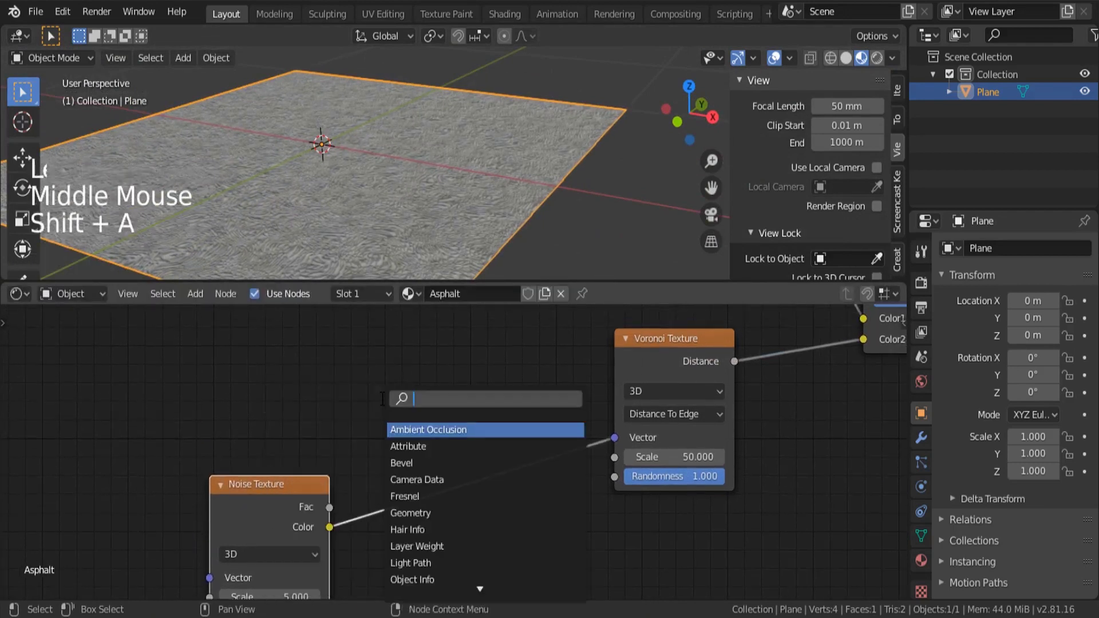
{"action": "type", "text": "mix"}
{"action": "key", "text": "Down"}
{"action": "key", "text": "Return"}
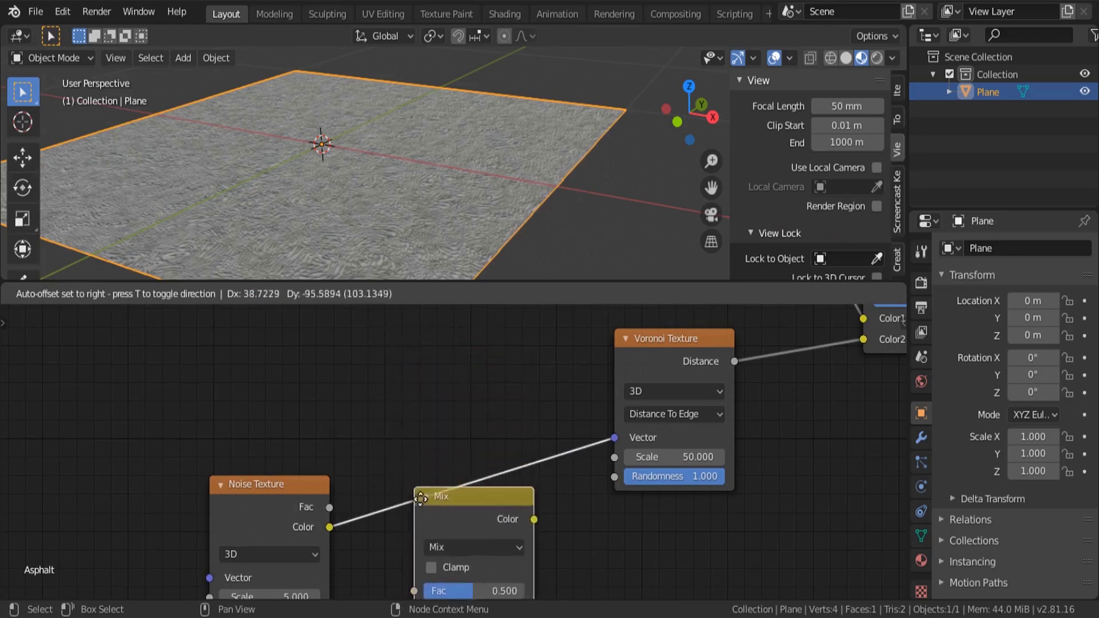
{"action": "left_click", "coordinate": [415, 419]}
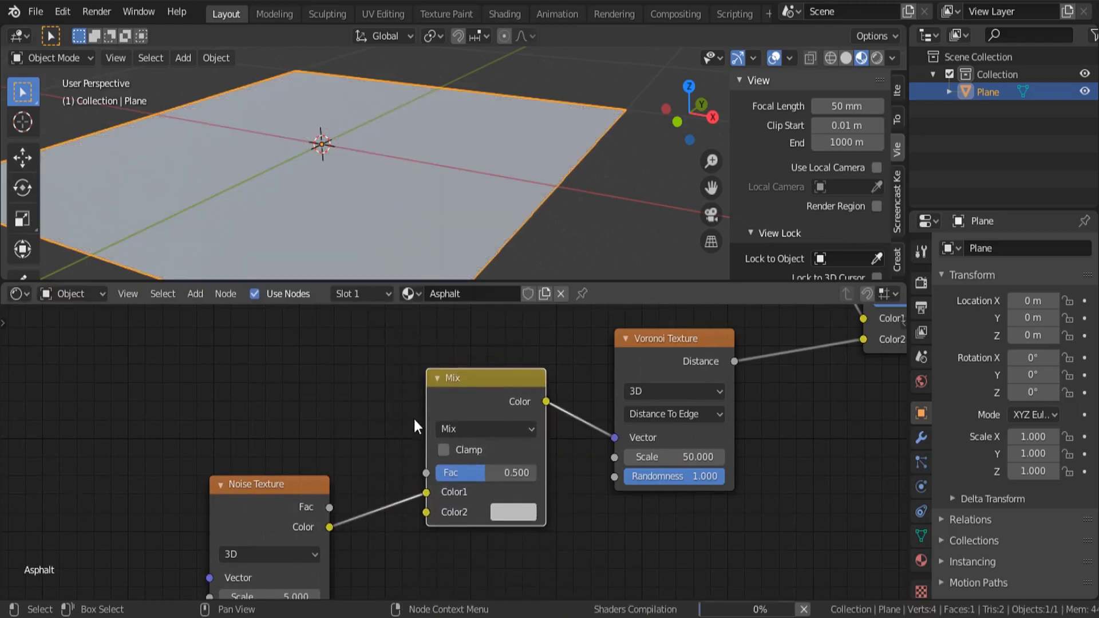
{"action": "scroll", "coordinate": [413, 430], "scroll_direction": "down", "scroll_amount": 3}
{"action": "middle_click", "coordinate": [413, 431]}
{"action": "scroll", "coordinate": [375, 430], "scroll_direction": "up", "scroll_amount": 5}
{"action": "left_click_drag", "start_coordinate": [446, 503], "coordinate": [445, 523]}
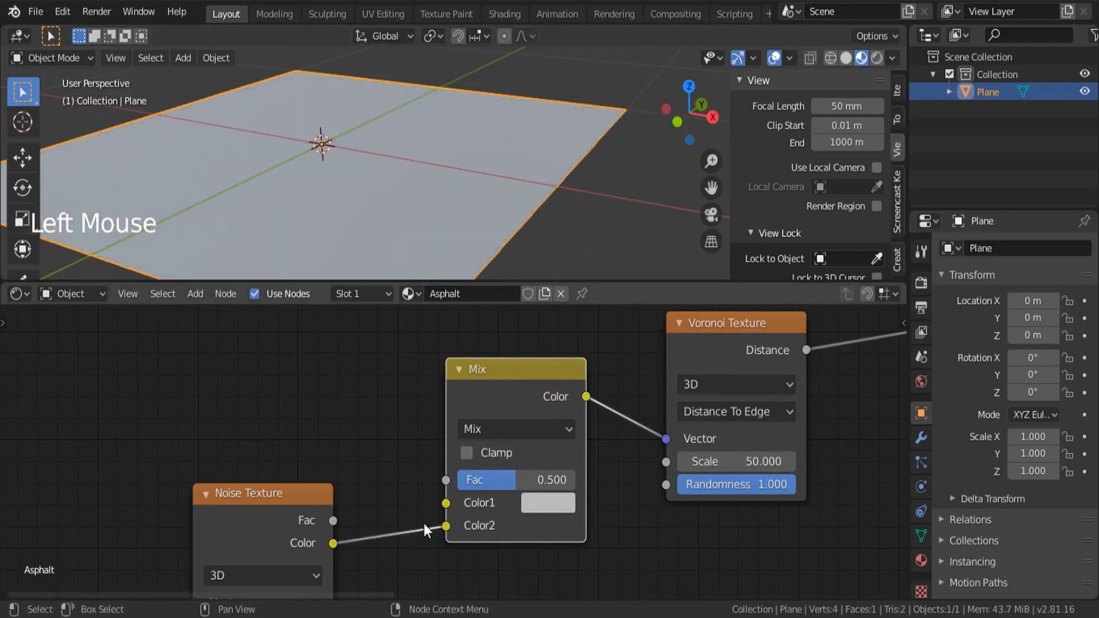
{"action": "left_click_drag", "start_coordinate": [245, 496], "coordinate": [246, 545]}
Add a UV Map node feeding the Mix Color1 and lower the Fac to about 0.067
{"action": "key", "text": "shift+a"}
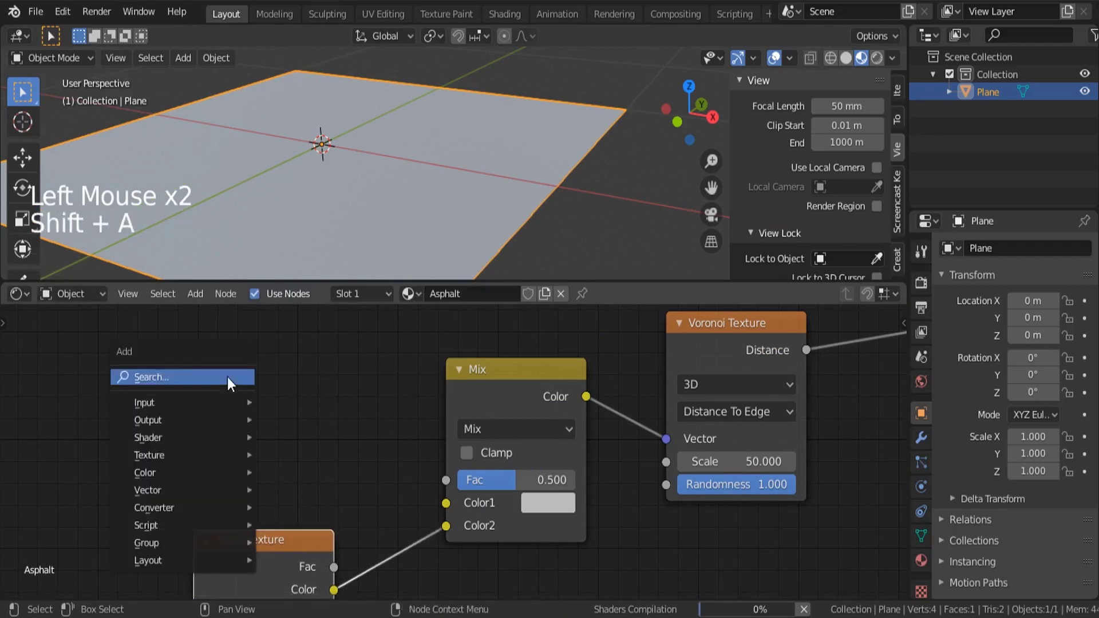
{"action": "left_click", "coordinate": [228, 376]}
{"action": "type", "text": "uv"}
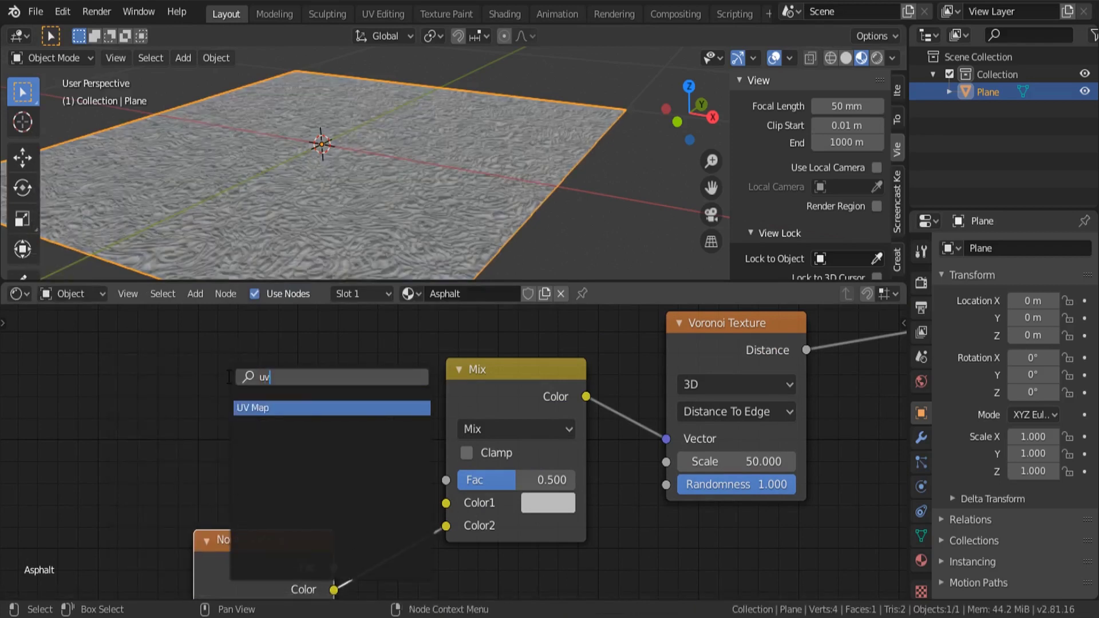
{"action": "key", "text": "Return"}
{"action": "left_click", "coordinate": [191, 371]}
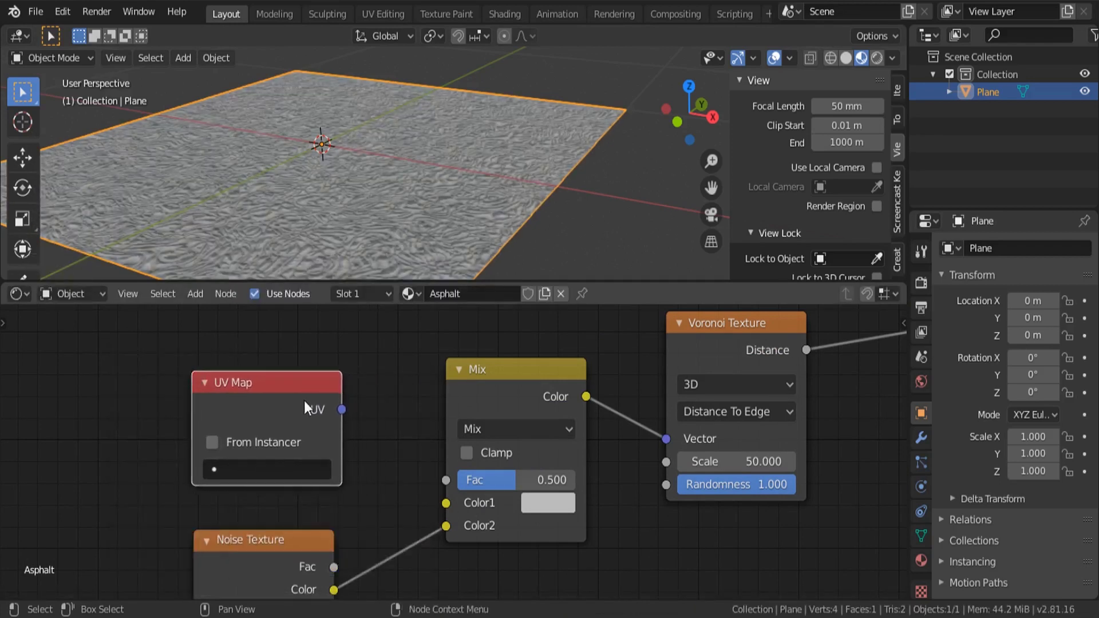
{"action": "left_click_drag", "start_coordinate": [342, 409], "coordinate": [446, 502]}
{"action": "middle_click_drag", "start_coordinate": [332, 255], "coordinate": [459, 248]}
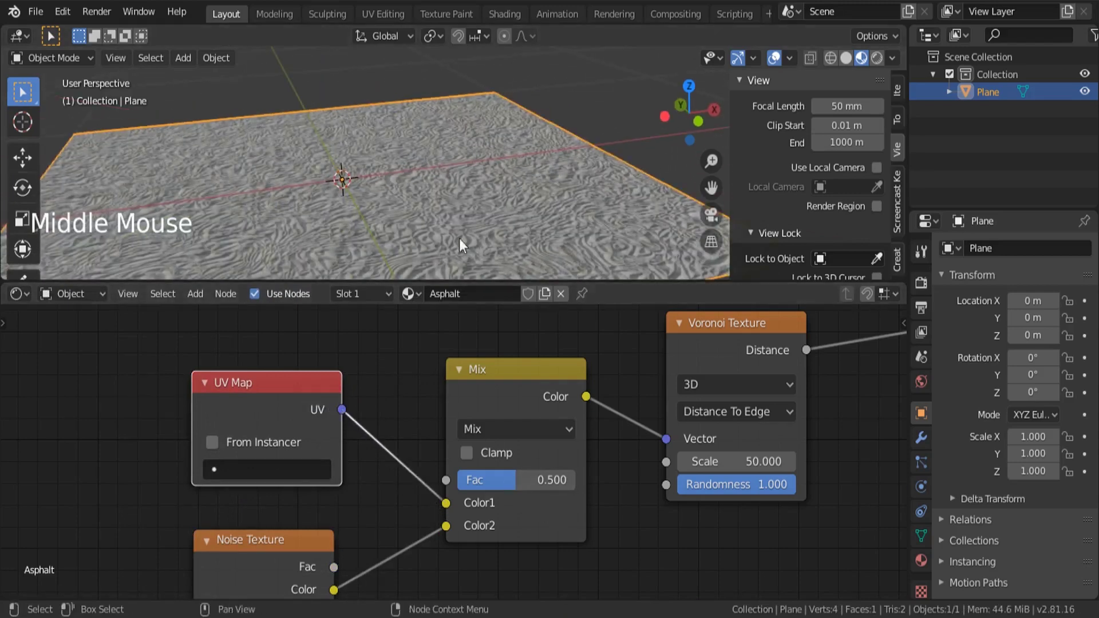
{"action": "scroll", "coordinate": [433, 188], "scroll_direction": "down", "scroll_amount": 3}
{"action": "scroll", "coordinate": [435, 189], "scroll_direction": "up", "scroll_amount": 3}
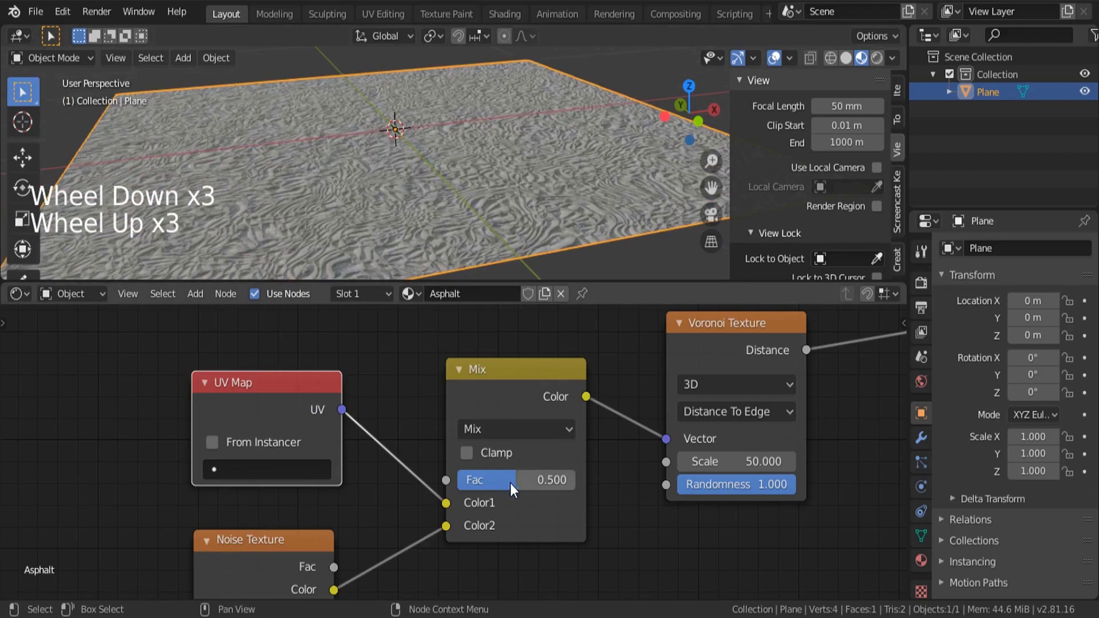
{"action": "left_click_drag", "start_coordinate": [510, 484], "coordinate": [458, 483]}
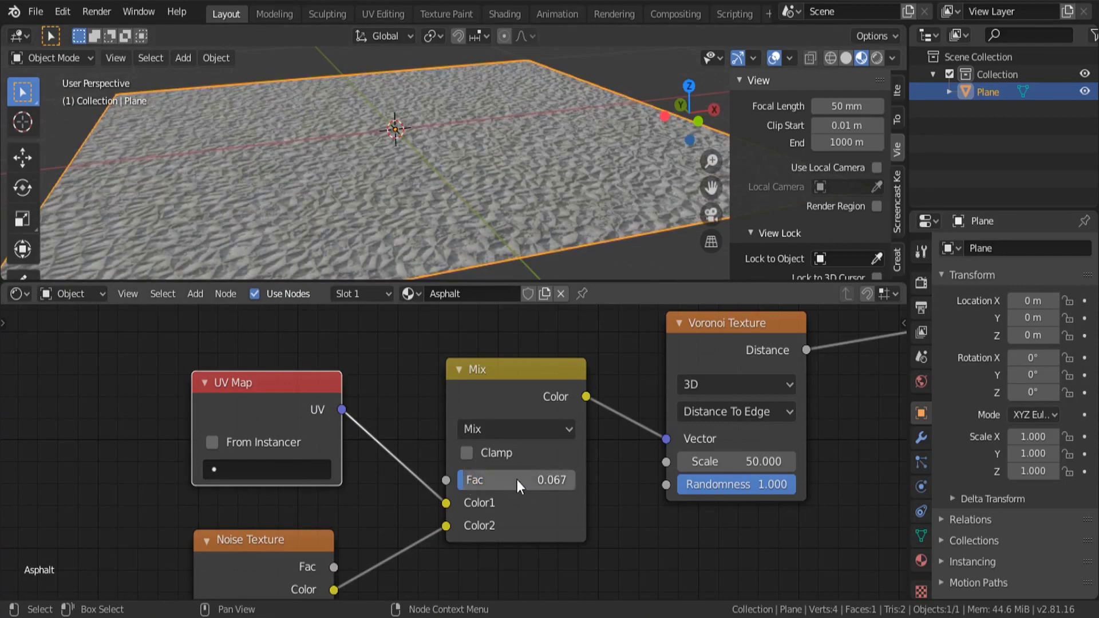
Set the Mix factor to 0.050
{"action": "left_click", "coordinate": [545, 480]}
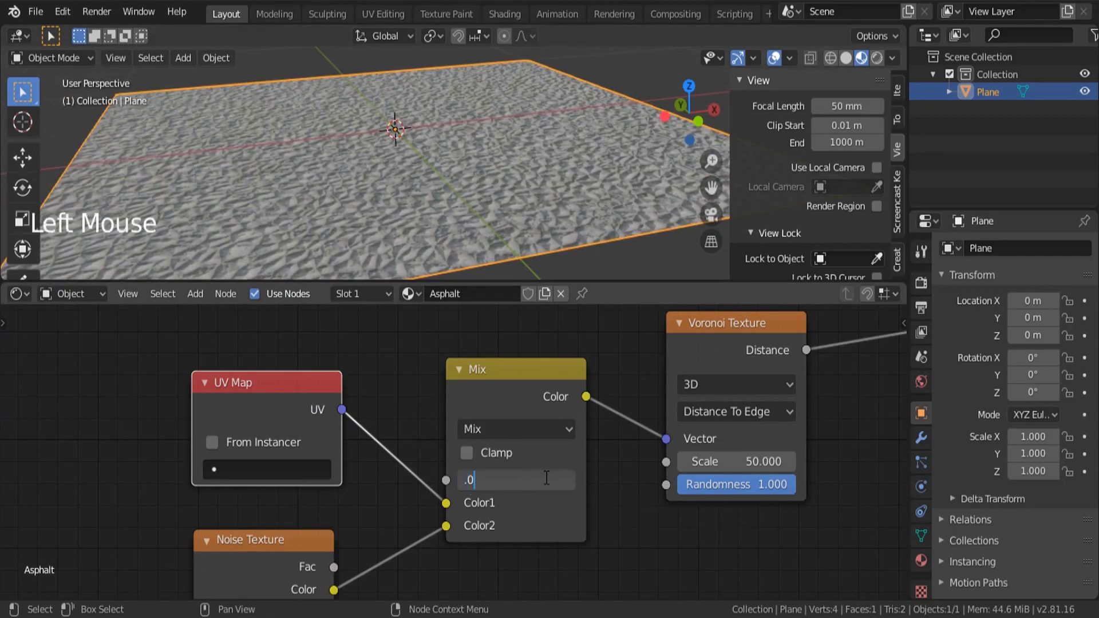
{"action": "type", "text": ".05"}
{"action": "key", "text": "Return"}
{"action": "middle_click_drag", "start_coordinate": [356, 143], "coordinate": [486, 167]}
{"action": "scroll", "coordinate": [500, 188], "scroll_direction": "up", "scroll_amount": 5}
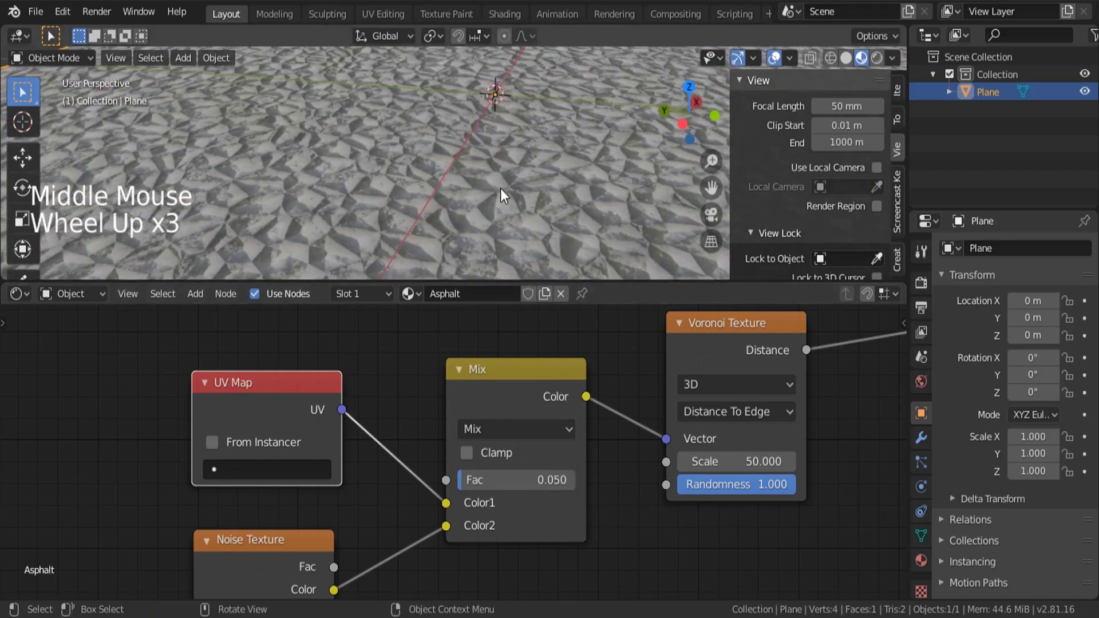
Set the Noise Texture Scale to 10 and Detail to 16, checking the relief up close
{"action": "middle_click_drag", "start_coordinate": [307, 503], "coordinate": [380, 330]}
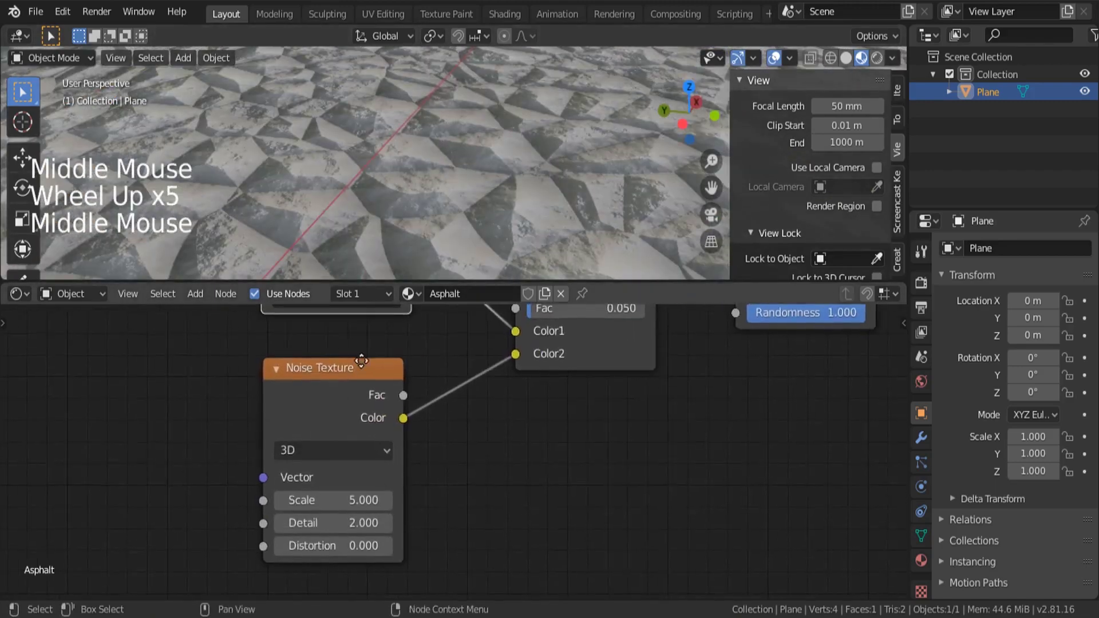
{"action": "scroll", "coordinate": [338, 498], "scroll_direction": "up", "scroll_amount": 4}
{"action": "mouse_move", "coordinate": [337, 499]}
{"action": "left_mouse_down"}
{"action": "mouse_move", "coordinate": [475, 499]}
{"action": "mouse_move", "coordinate": [337, 499]}
{"action": "left_mouse_up"}
{"action": "left_click", "coordinate": [332, 502]}
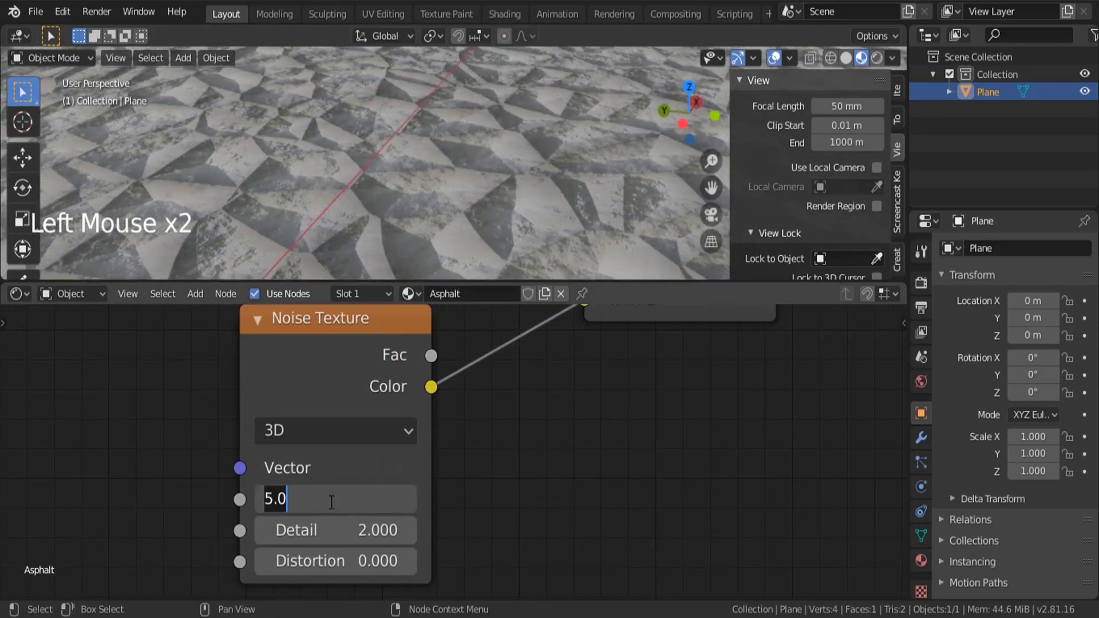
{"action": "type", "text": "10"}
{"action": "key", "text": "Return"}
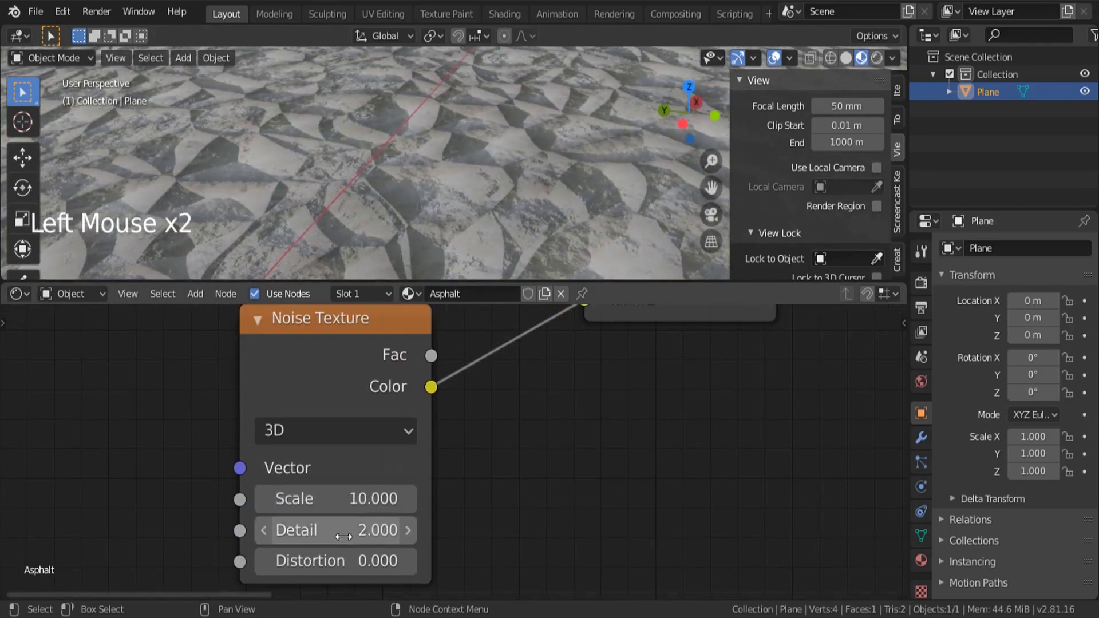
{"action": "left_click_drag", "start_coordinate": [344, 534], "coordinate": [550, 533]}
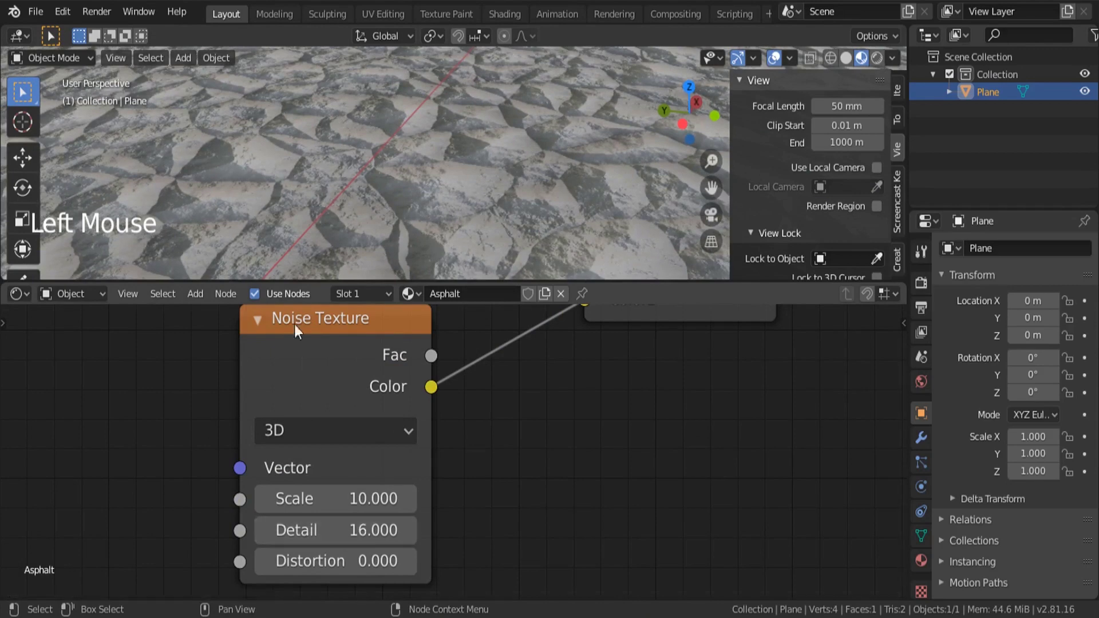
{"action": "middle_click_drag", "start_coordinate": [283, 206], "coordinate": [483, 186]}
{"action": "middle_click_drag", "start_coordinate": [580, 187], "coordinate": [581, 173], "text": "ctrl"}
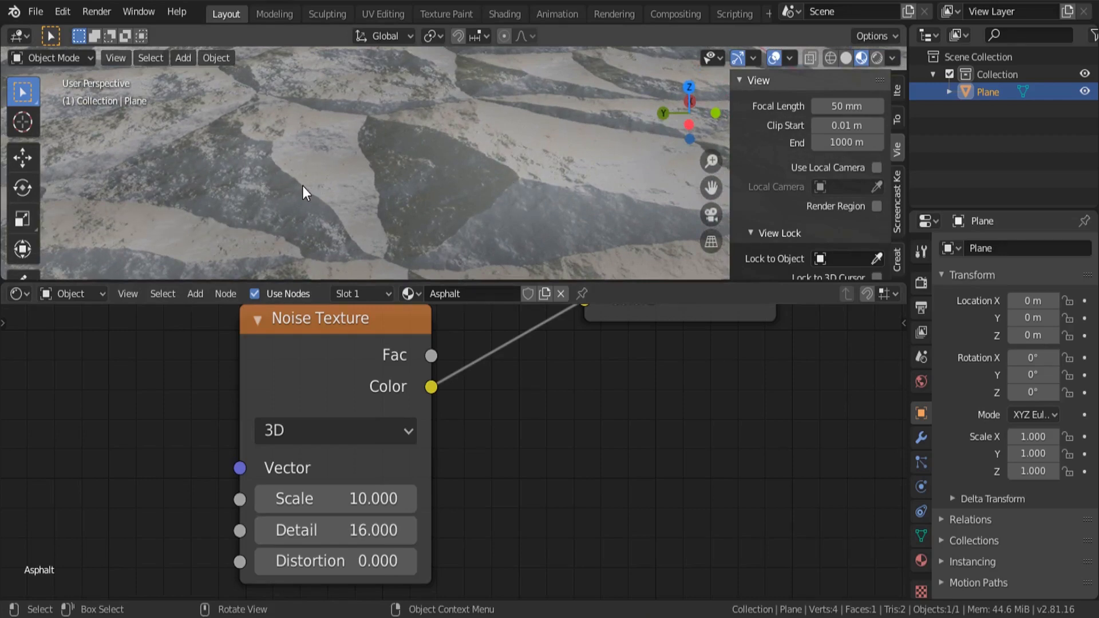
{"action": "scroll", "coordinate": [302, 185], "scroll_direction": "down", "scroll_amount": 9}
{"action": "middle_click_drag", "start_coordinate": [333, 178], "coordinate": [517, 184]}
{"action": "scroll", "coordinate": [535, 232], "scroll_direction": "up", "scroll_amount": 2}
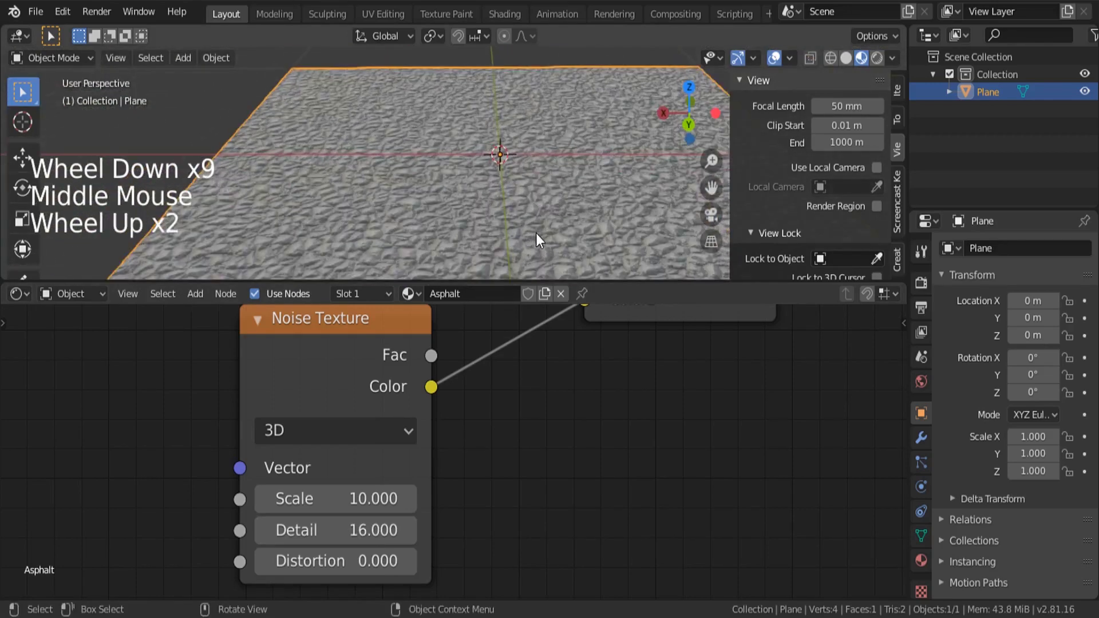
Hide the viewport side panel, frame the whole Asphalt node tree, and box-select the left texture nodes
{"action": "key", "text": "n"}
{"action": "middle_click_drag", "start_coordinate": [517, 415], "coordinate": [381, 394]}
{"action": "scroll", "coordinate": [492, 460], "scroll_direction": "down", "scroll_amount": 6}
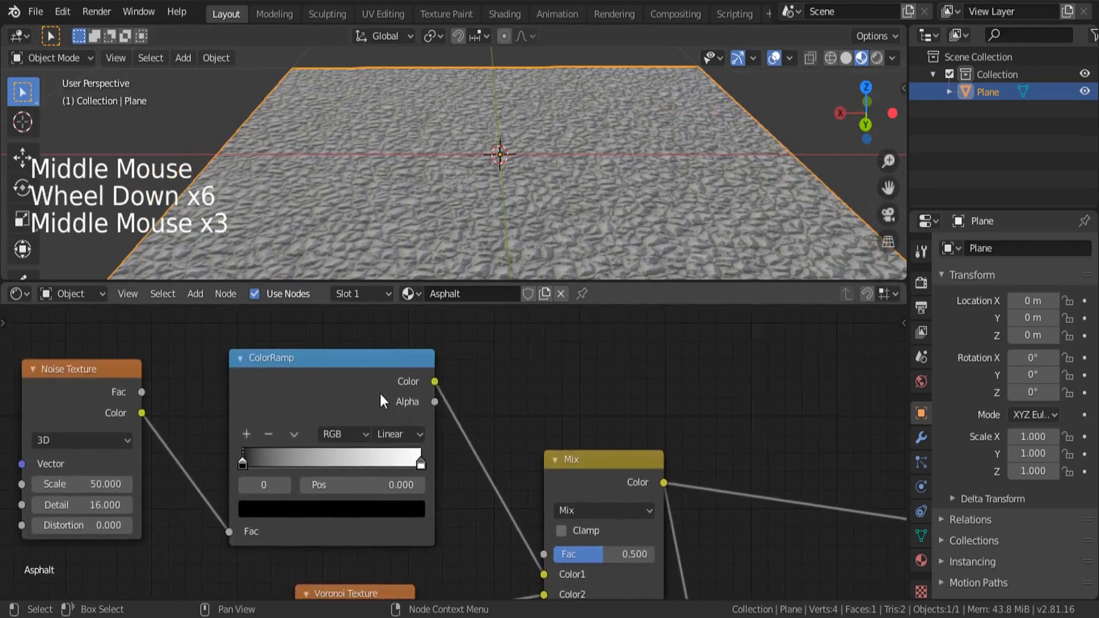
{"action": "scroll", "coordinate": [379, 390], "scroll_direction": "down", "scroll_amount": 6}
{"action": "scroll", "coordinate": [379, 390], "scroll_direction": "down", "scroll_amount": 5}
{"action": "middle_click_drag", "start_coordinate": [499, 398], "coordinate": [454, 339]}
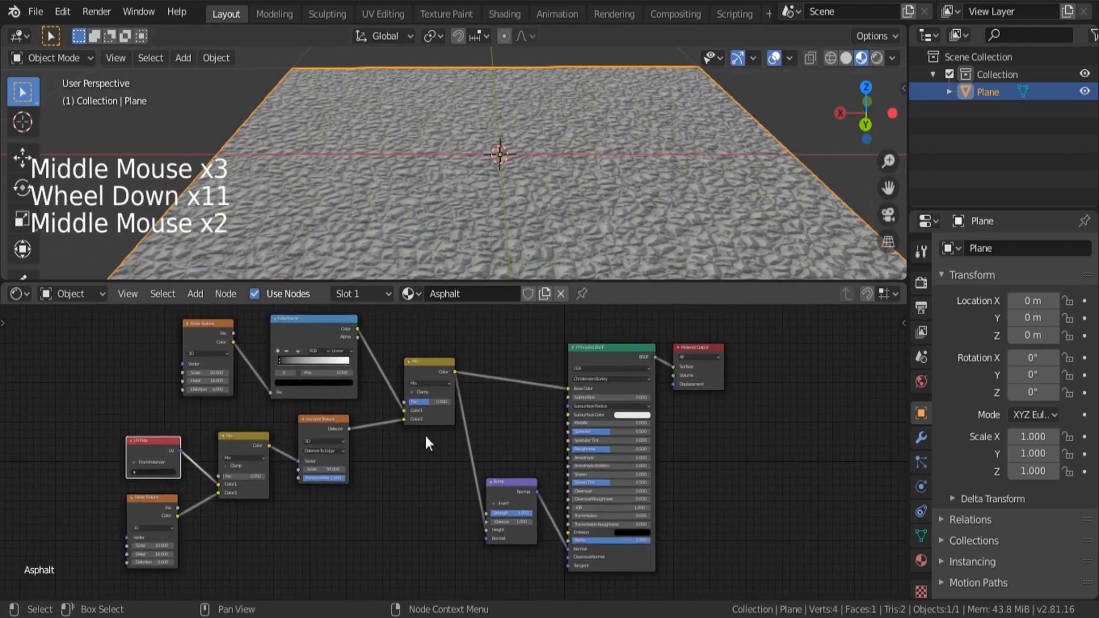
{"action": "left_click_drag", "start_coordinate": [428, 538], "coordinate": [170, 351]}
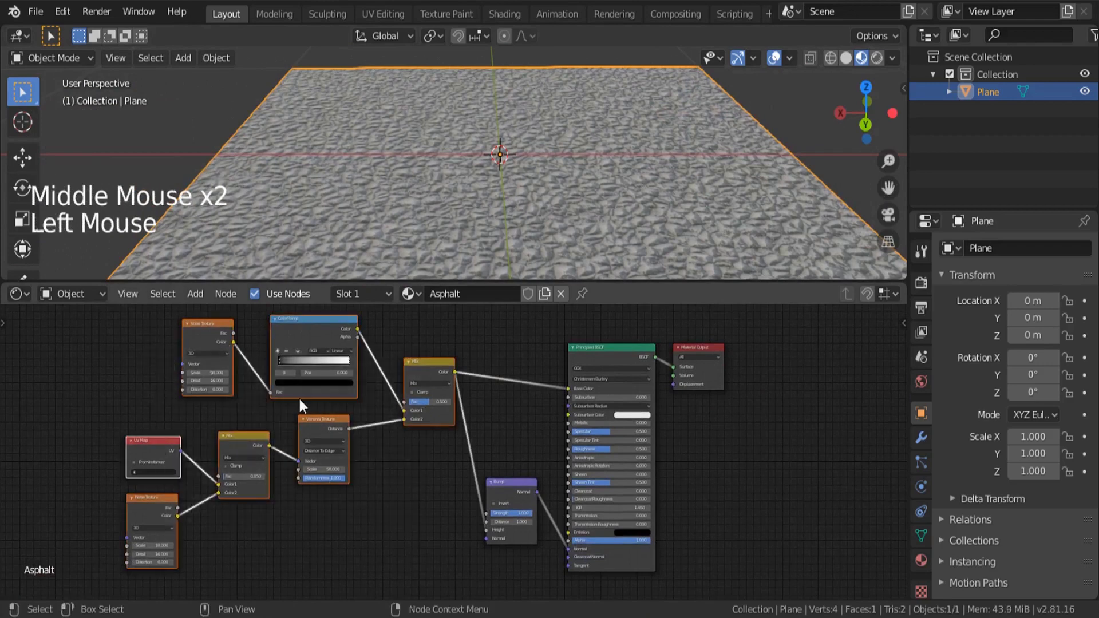
Shift the texture nodes left and insert a ColorRamp on the Mix-to-Base Color link
{"action": "key", "text": "g"}
{"action": "left_click", "coordinate": [181, 423]}
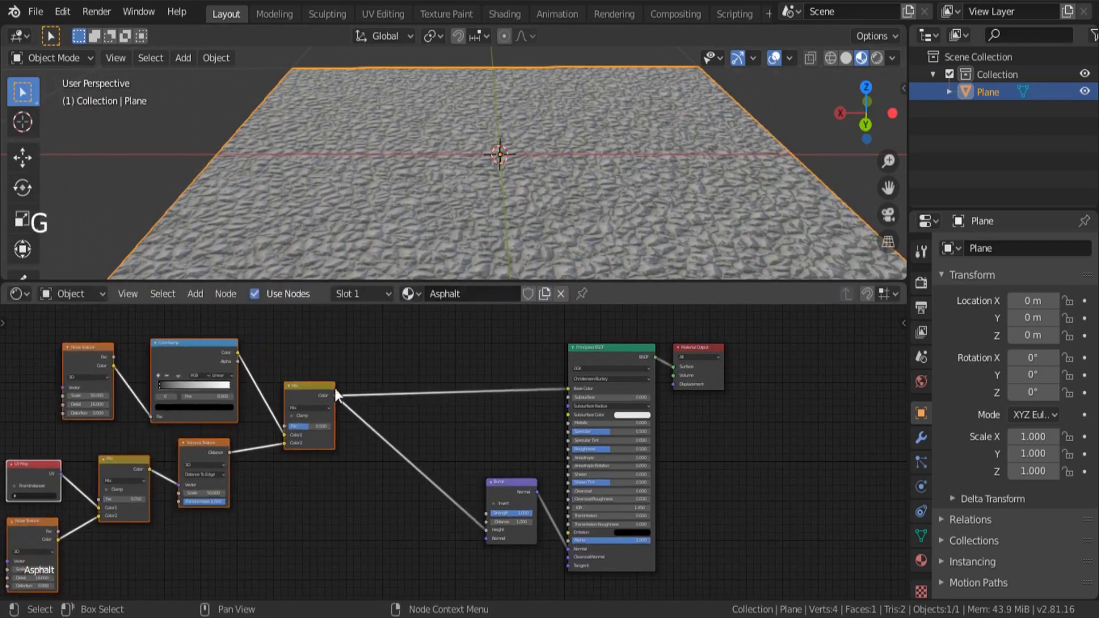
{"action": "key", "text": "shift+a"}
{"action": "left_click", "coordinate": [440, 347]}
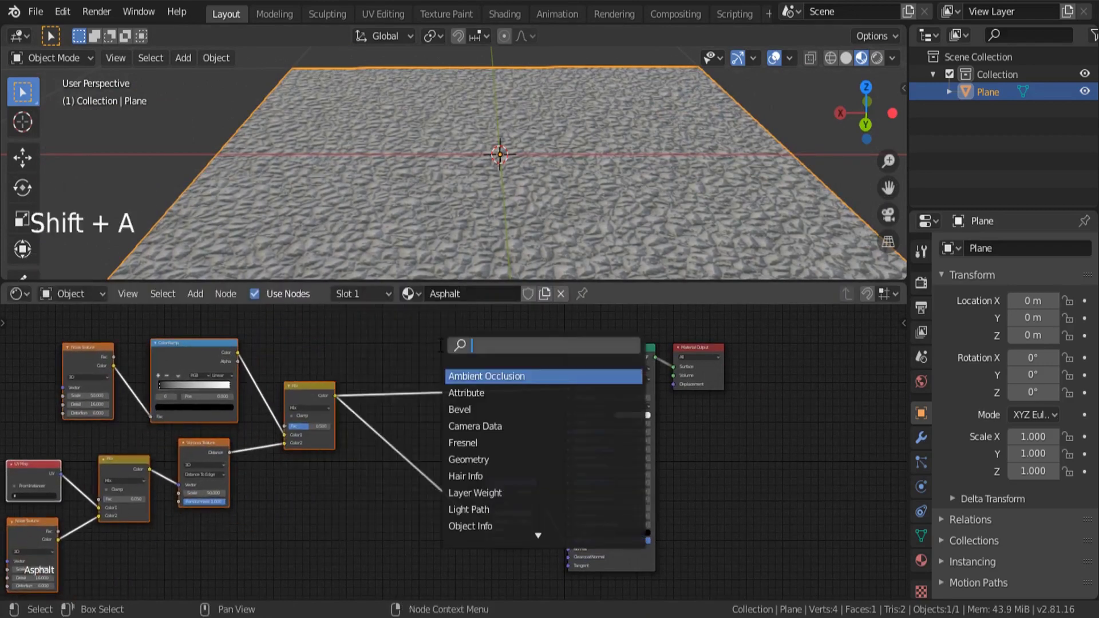
{"action": "type", "text": "colo"}
{"action": "key", "text": "Down"}
{"action": "key", "text": "Return"}
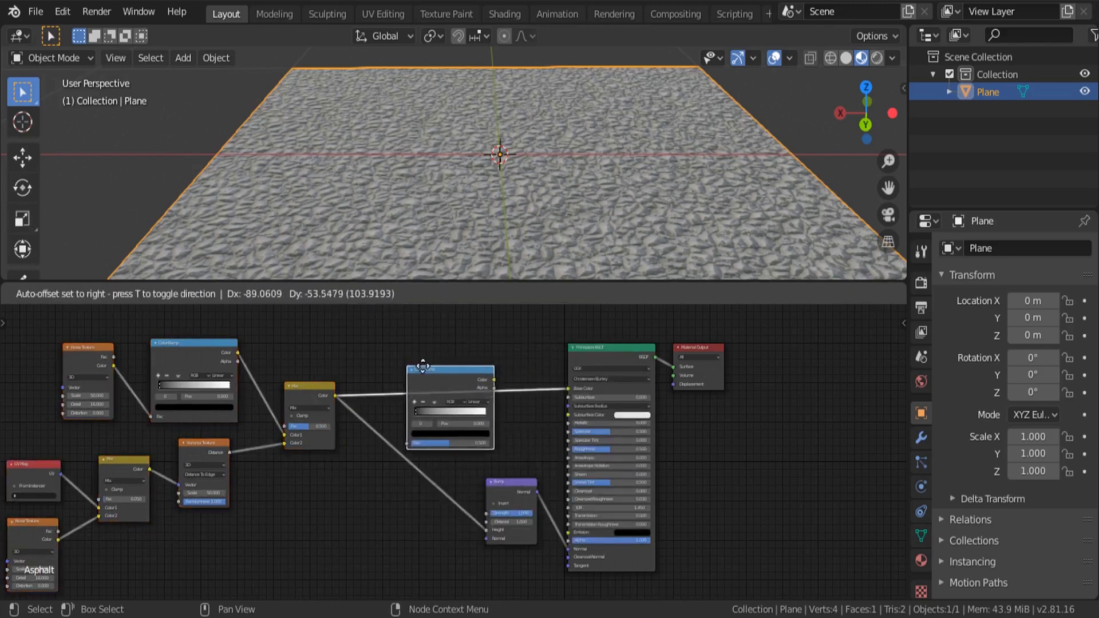
{"action": "left_click", "coordinate": [453, 358]}
{"action": "scroll", "coordinate": [516, 363], "scroll_direction": "up", "scroll_amount": 4}
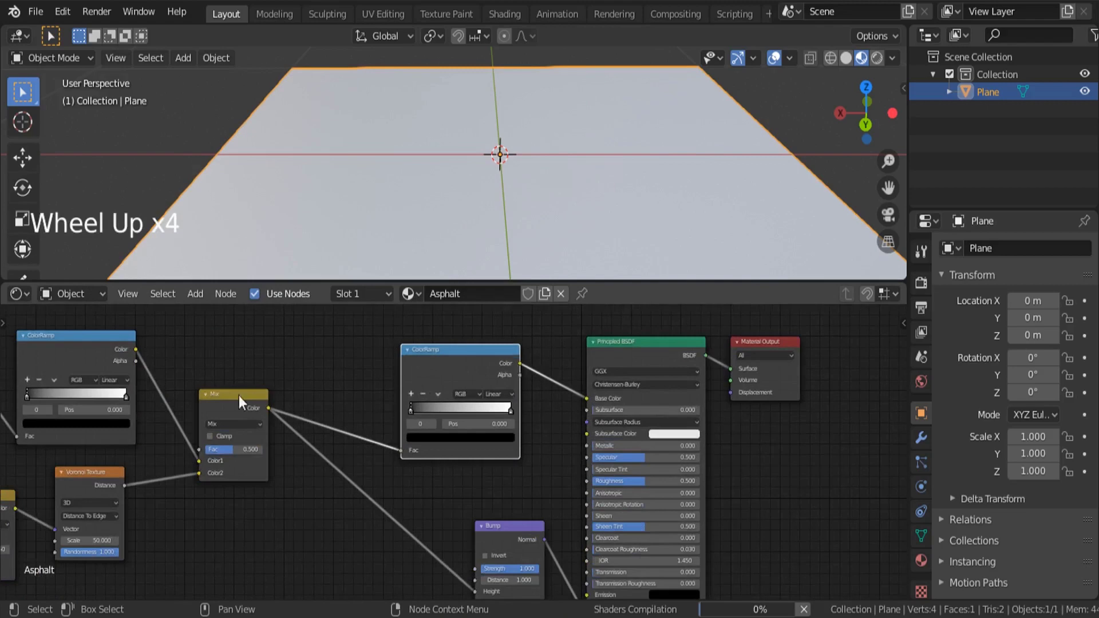
{"action": "left_click_drag", "start_coordinate": [239, 396], "coordinate": [251, 401]}
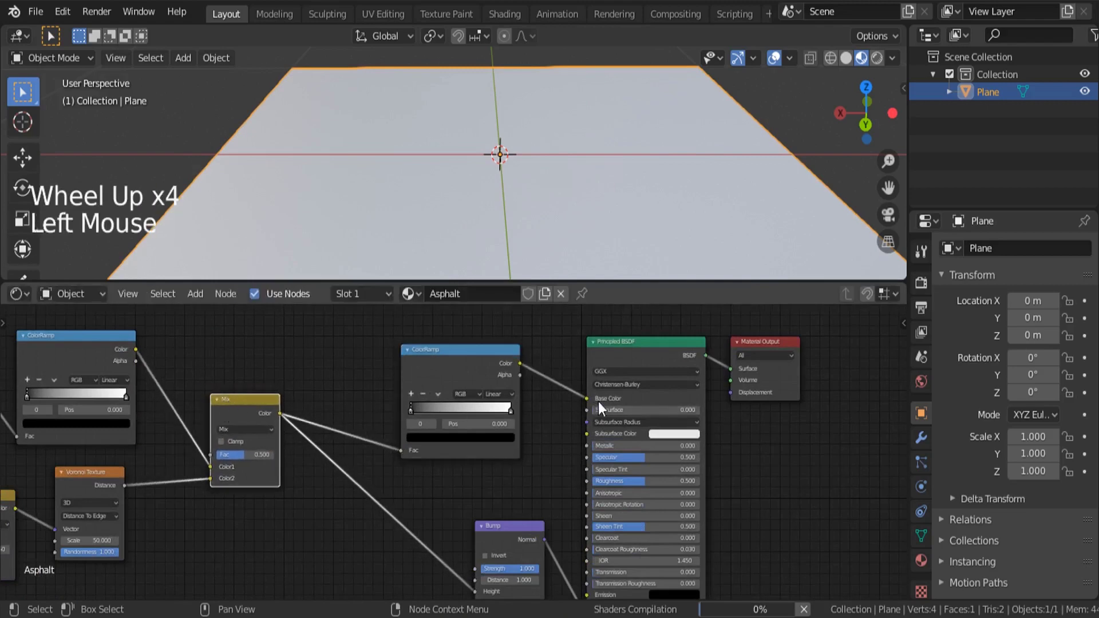
{"action": "scroll", "coordinate": [458, 349], "scroll_direction": "up", "scroll_amount": 6}
Move the ColorRamp's black stop to about 0.22 and its white stop to 0.464, then frame the plane
{"action": "left_click", "coordinate": [430, 357]}
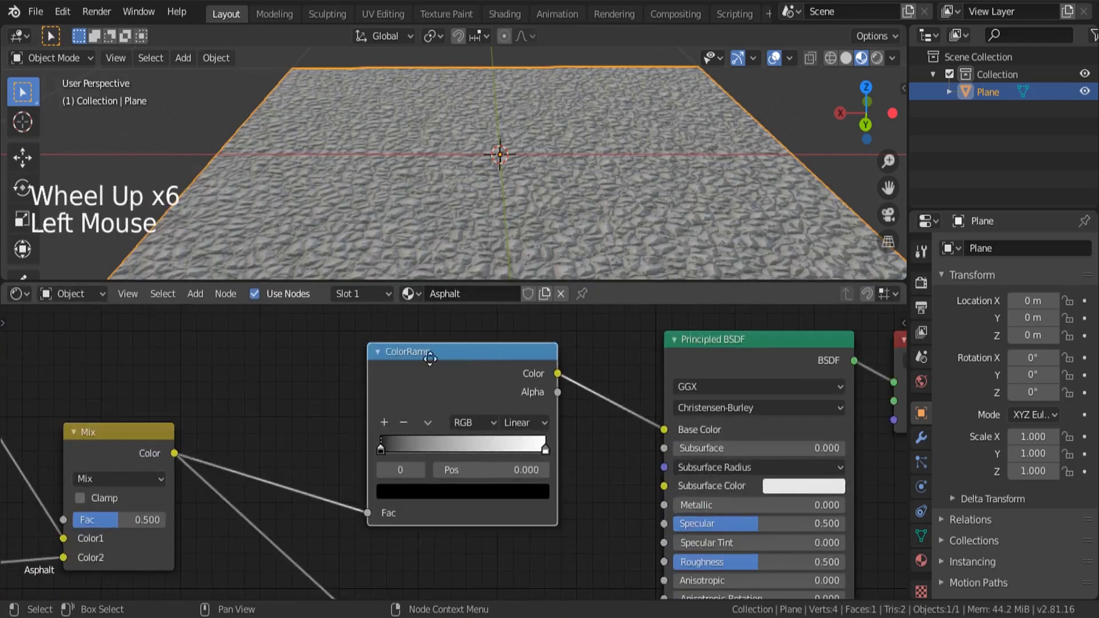
{"action": "left_click_drag", "start_coordinate": [430, 358], "coordinate": [363, 356]}
{"action": "left_click_drag", "start_coordinate": [318, 447], "coordinate": [352, 451]}
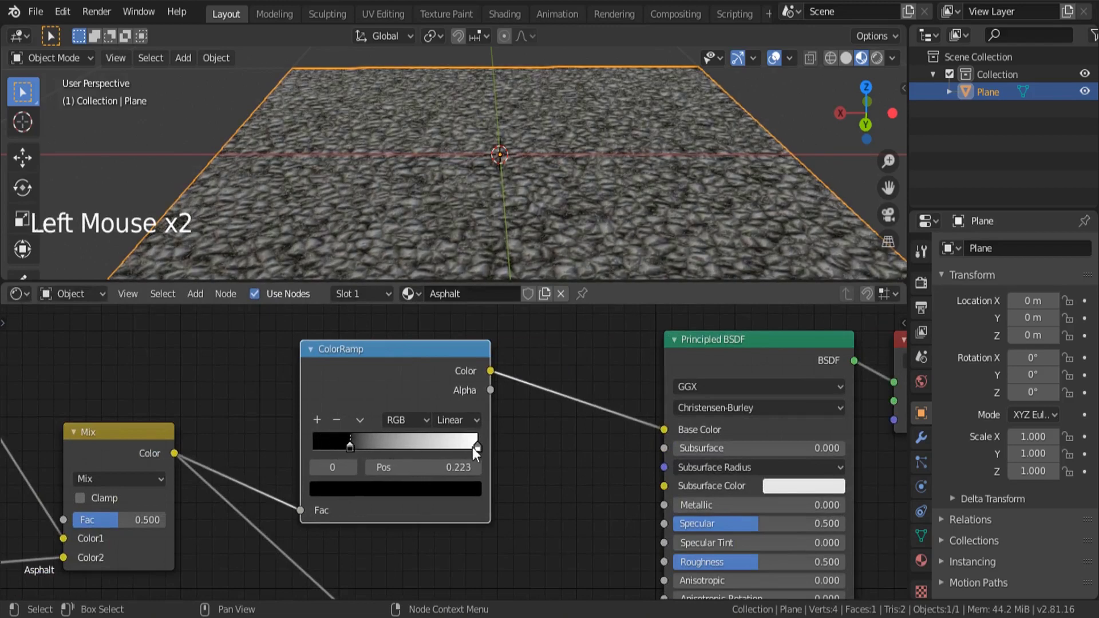
{"action": "left_click_drag", "start_coordinate": [474, 449], "coordinate": [384, 448]}
{"action": "middle_click_drag", "start_coordinate": [516, 172], "coordinate": [551, 195]}
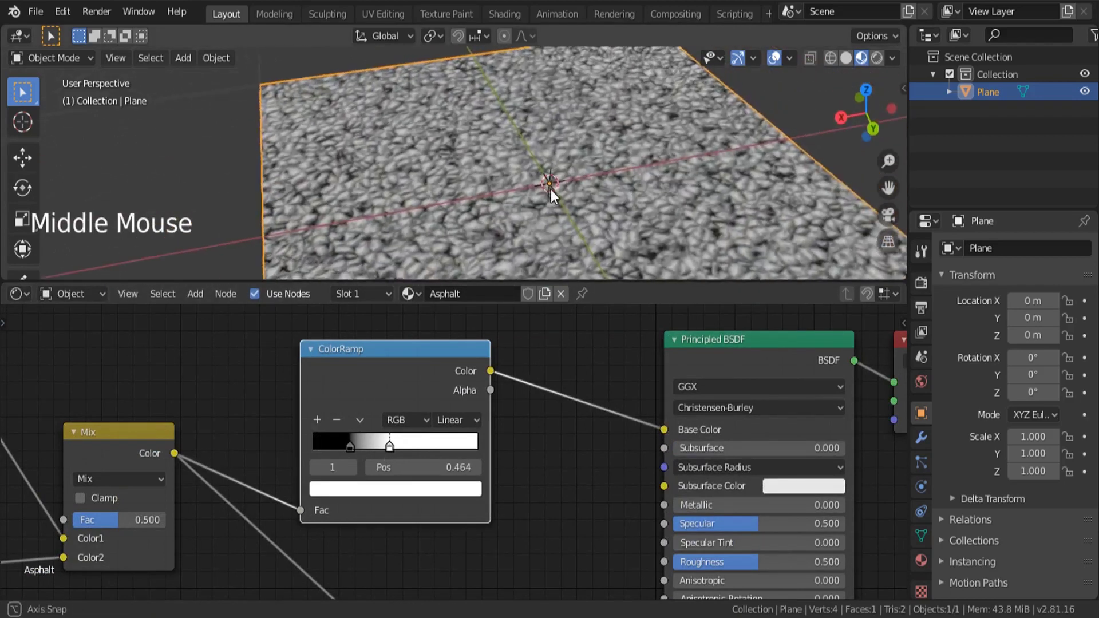
{"action": "scroll", "coordinate": [393, 466], "scroll_direction": "up", "scroll_amount": 3}
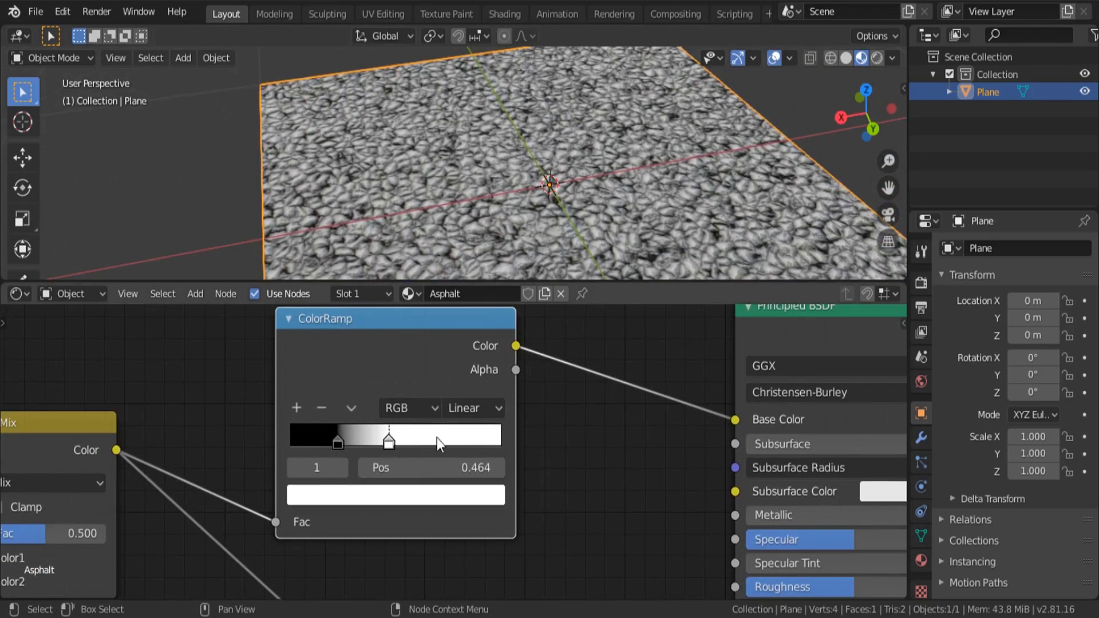
{"action": "scroll", "coordinate": [437, 438], "scroll_direction": "up", "scroll_amount": 2}
{"action": "middle_click_drag", "start_coordinate": [514, 150], "coordinate": [637, 160]}
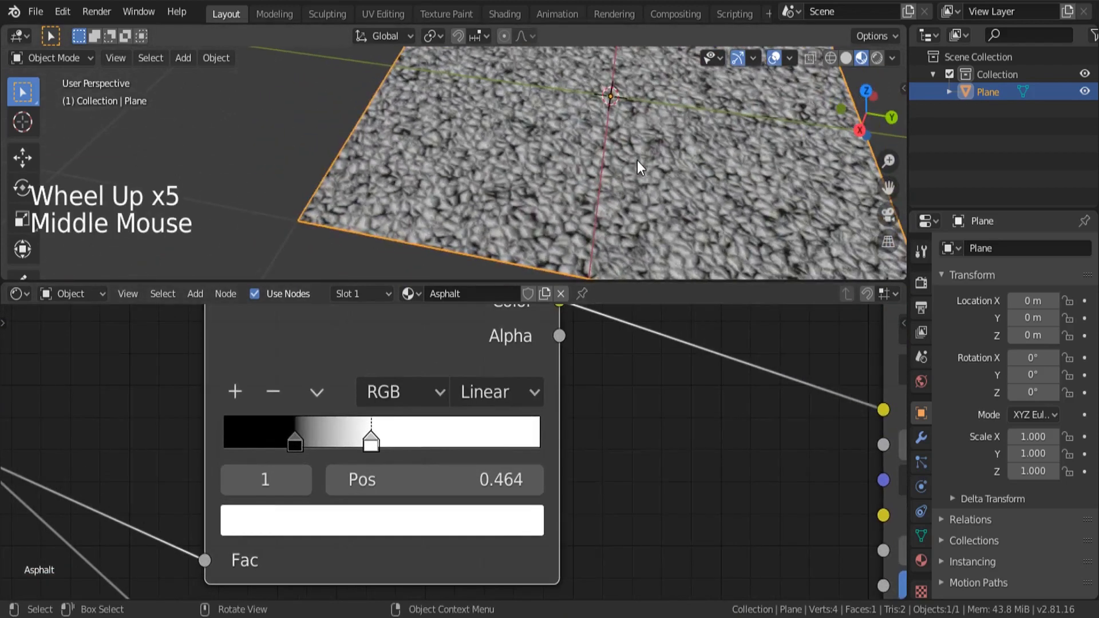
{"action": "key", "text": "KP_Decimal"}
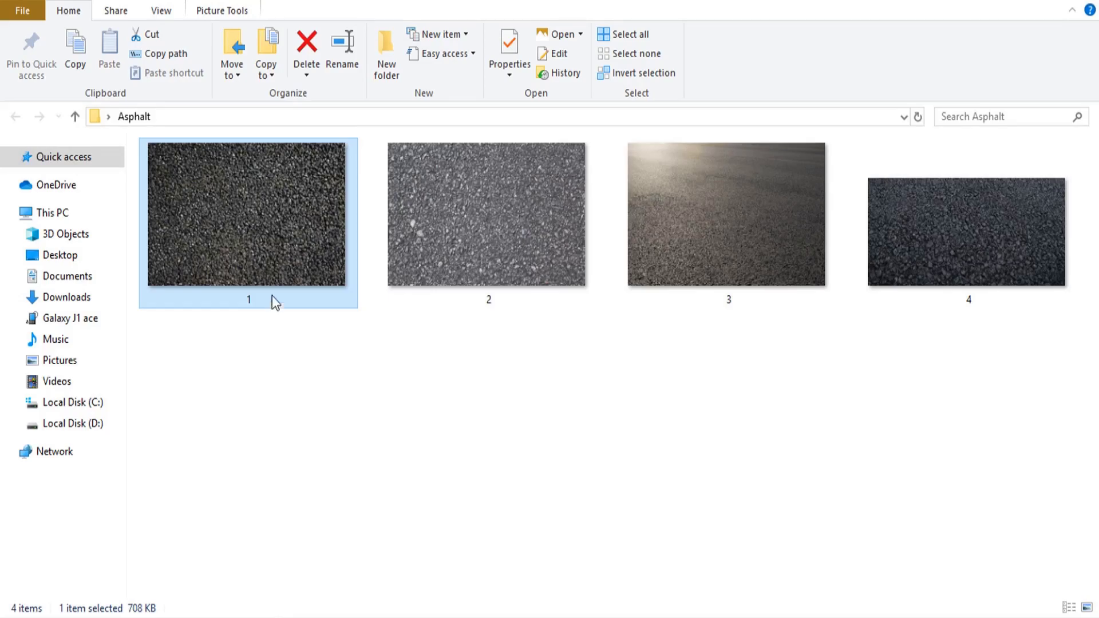
View asphalt reference image 1 and the next photo, then close the viewer
{"action": "double_click", "coordinate": [277, 253]}
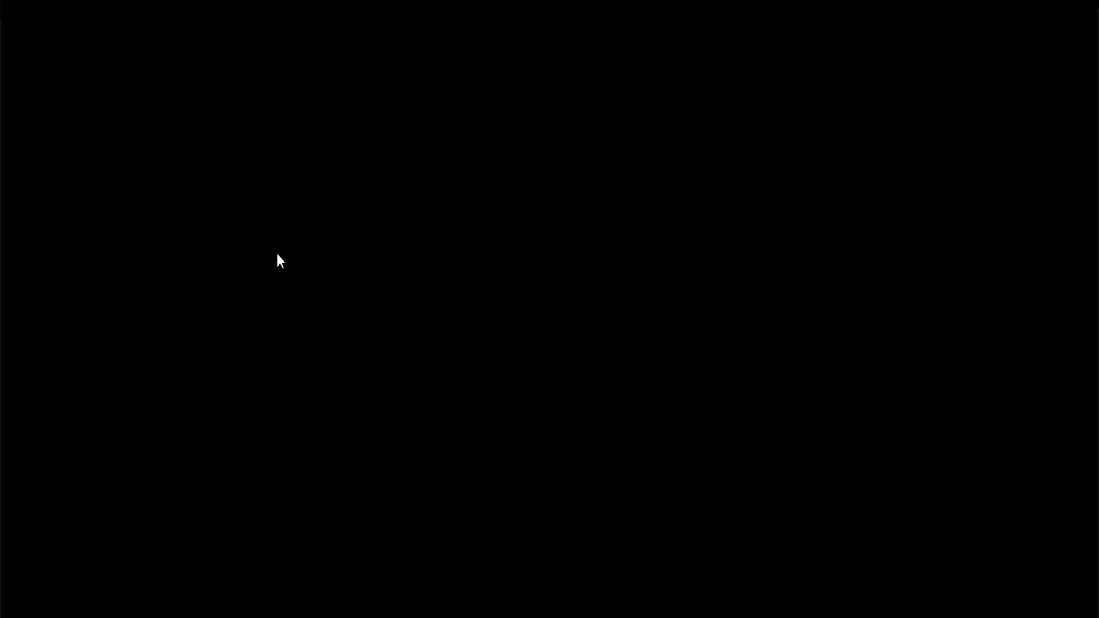
{"action": "key", "text": "Right"}
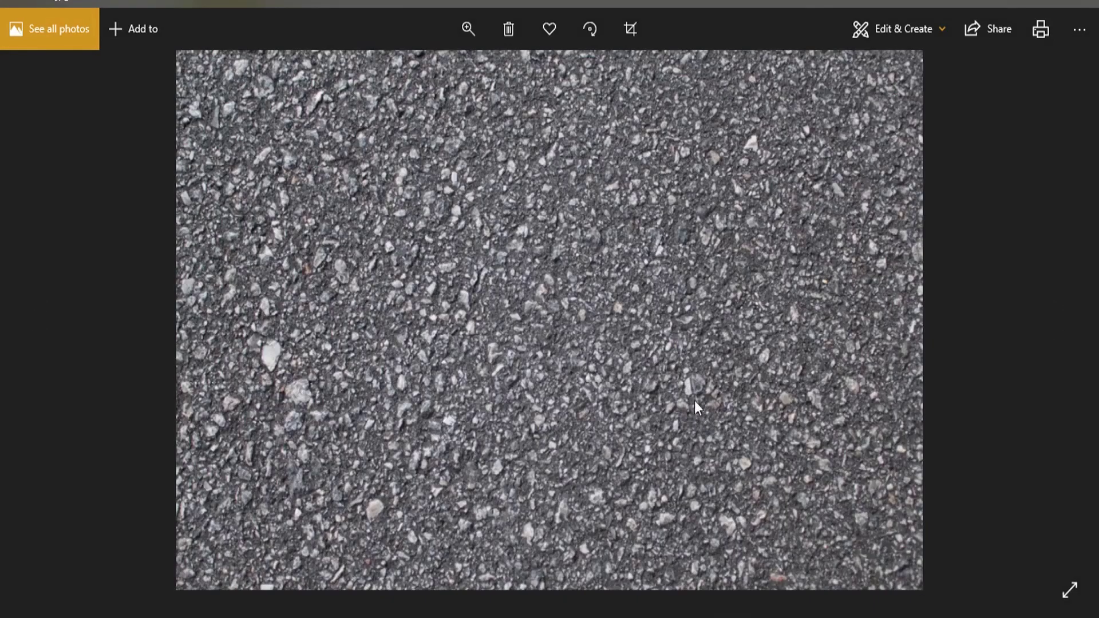
{"action": "left_click", "coordinate": [1084, 3]}
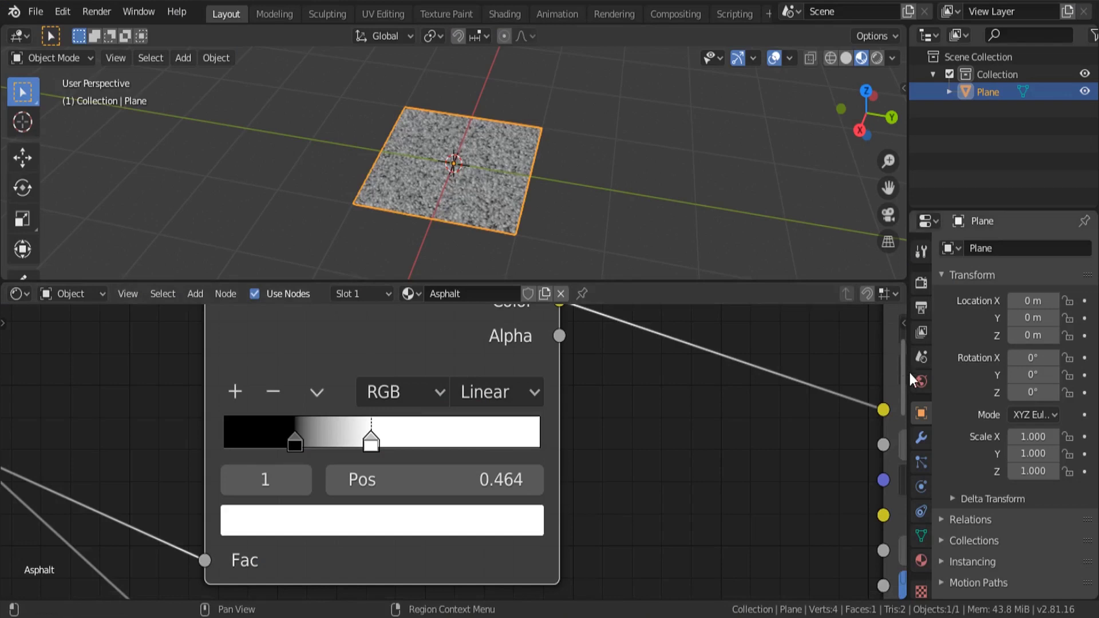
Widen the Properties area, split off a new UV Editor area, and drag image 1 toward it
{"action": "left_click_drag", "start_coordinate": [909, 373], "coordinate": [723, 371]}
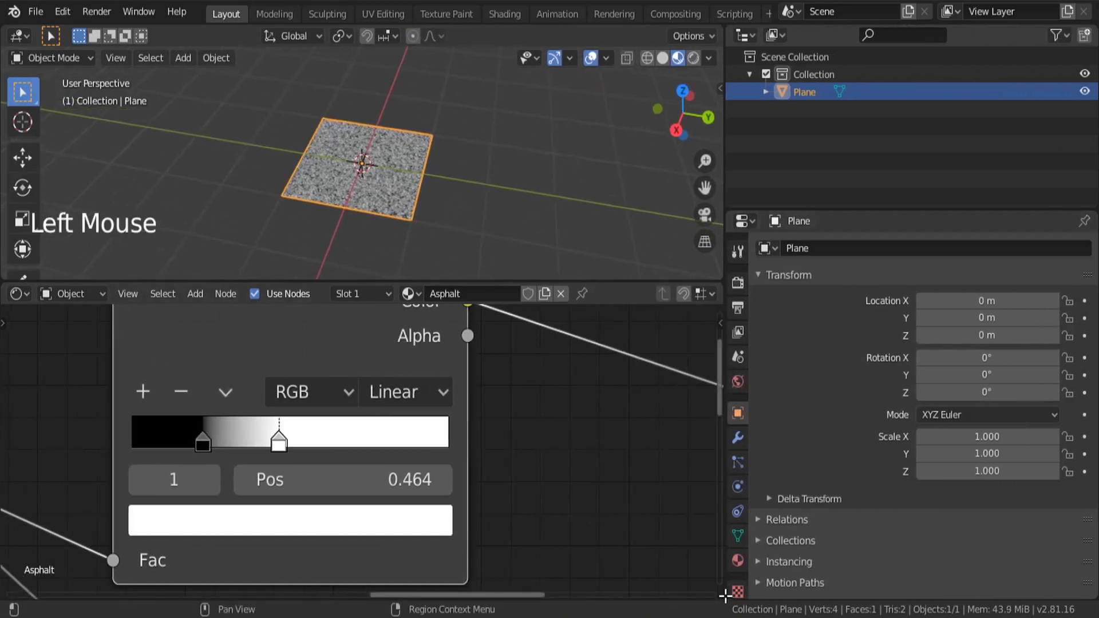
{"action": "left_click_drag", "start_coordinate": [725, 597], "coordinate": [743, 290]}
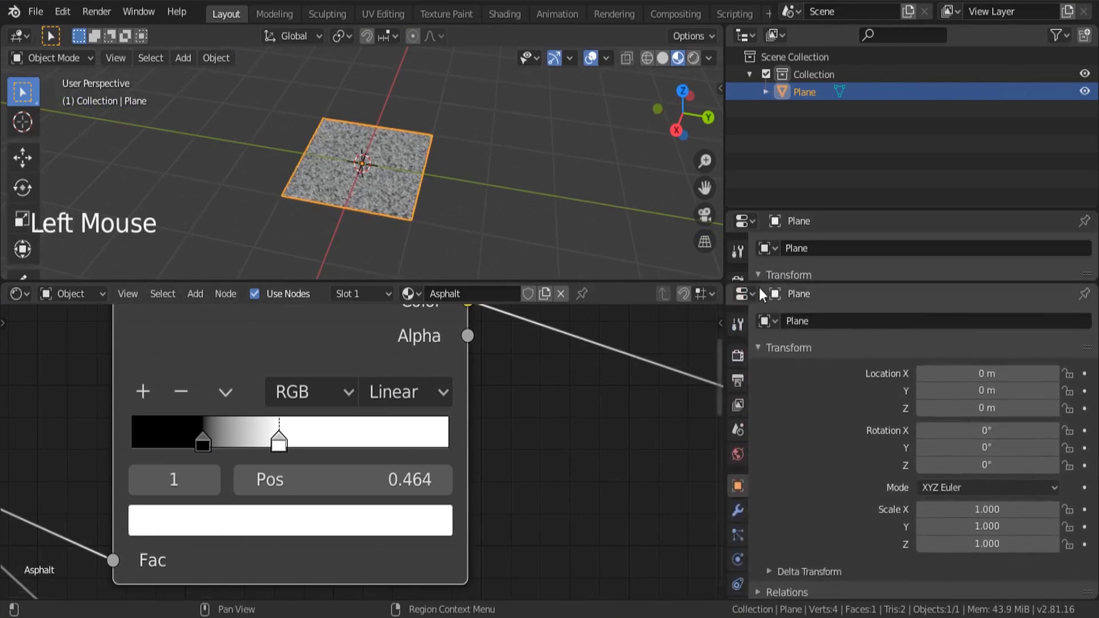
{"action": "left_click", "coordinate": [744, 295]}
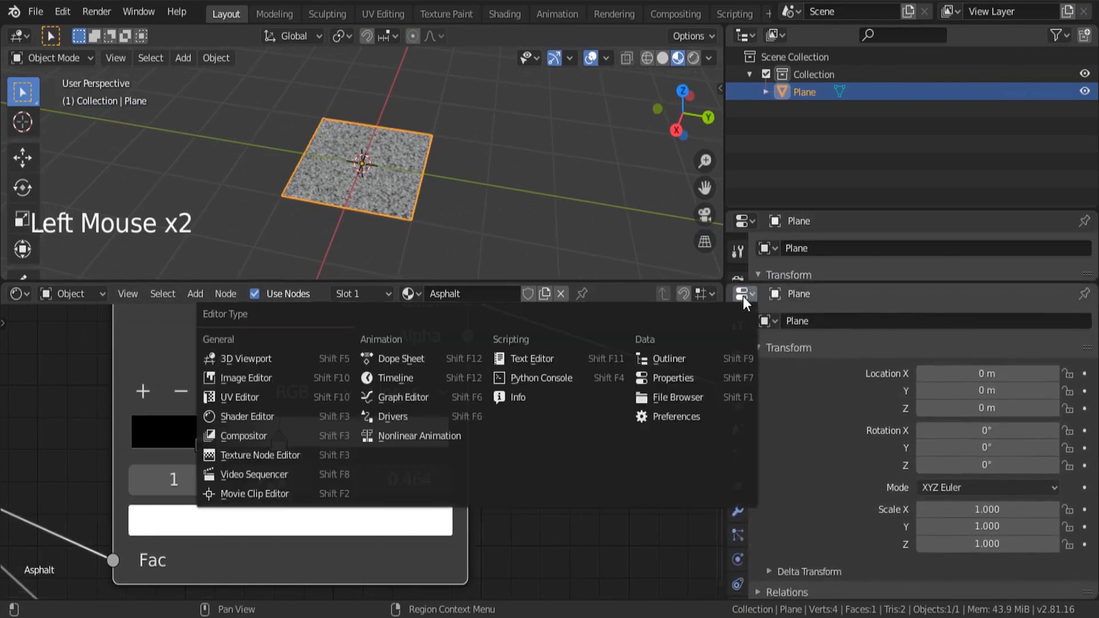
{"action": "left_click", "coordinate": [240, 396]}
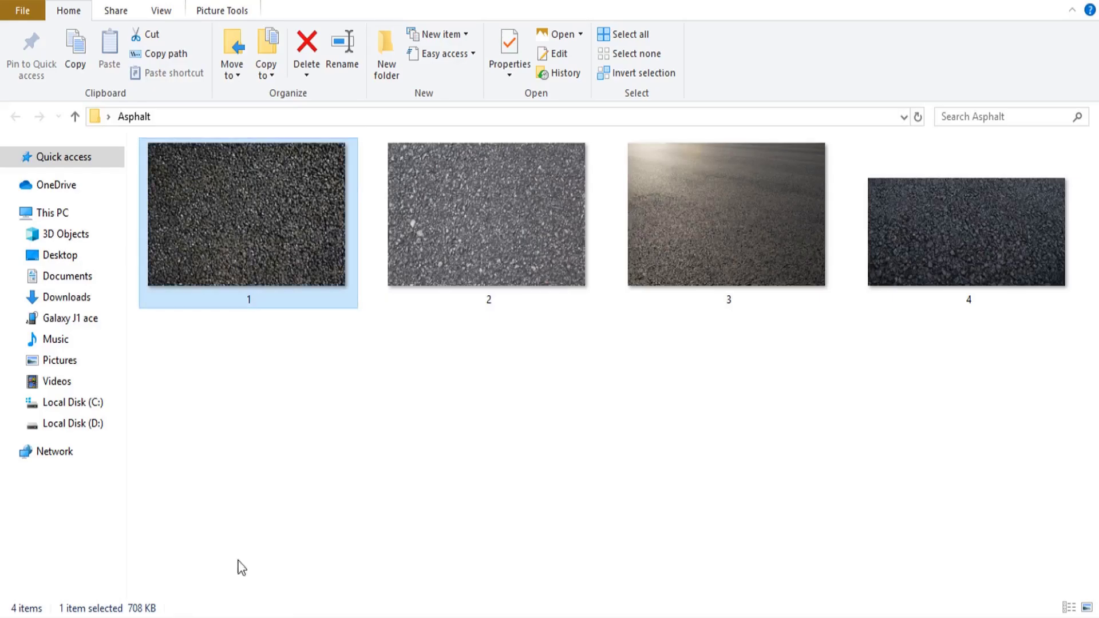
{"action": "left_click_drag", "start_coordinate": [264, 253], "coordinate": [829, 465]}
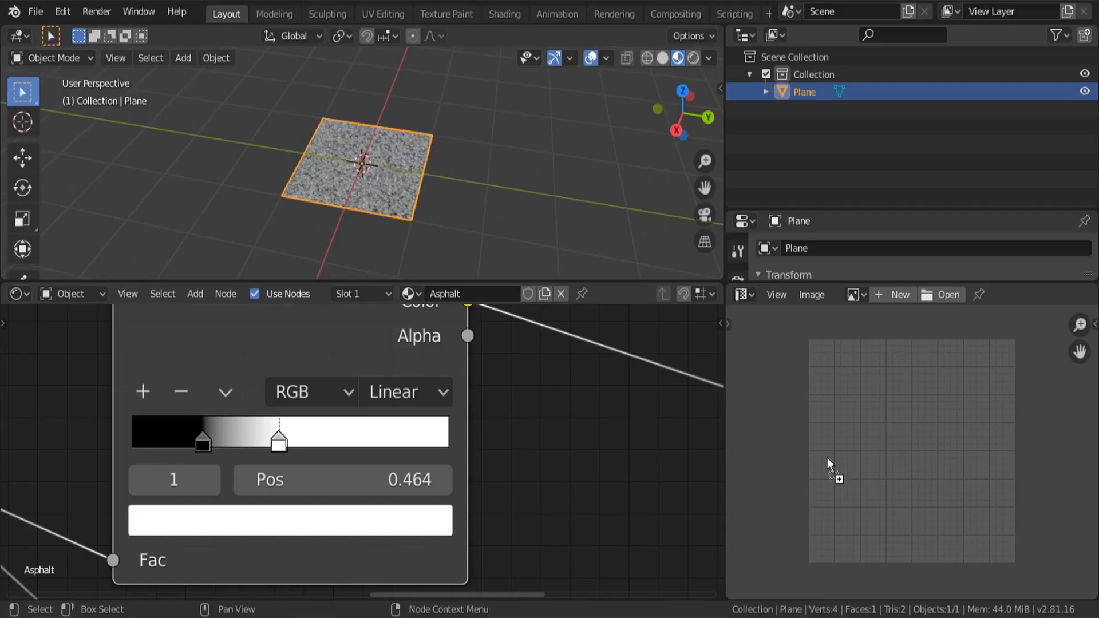
Load reference photo 1.jpg into the image editor beside the 3D view
{"action": "left_click_drag", "start_coordinate": [873, 429], "coordinate": [873, 429]}
{"action": "scroll", "coordinate": [875, 412], "scroll_direction": "down", "scroll_amount": 5}
{"action": "middle_click", "coordinate": [875, 412]}
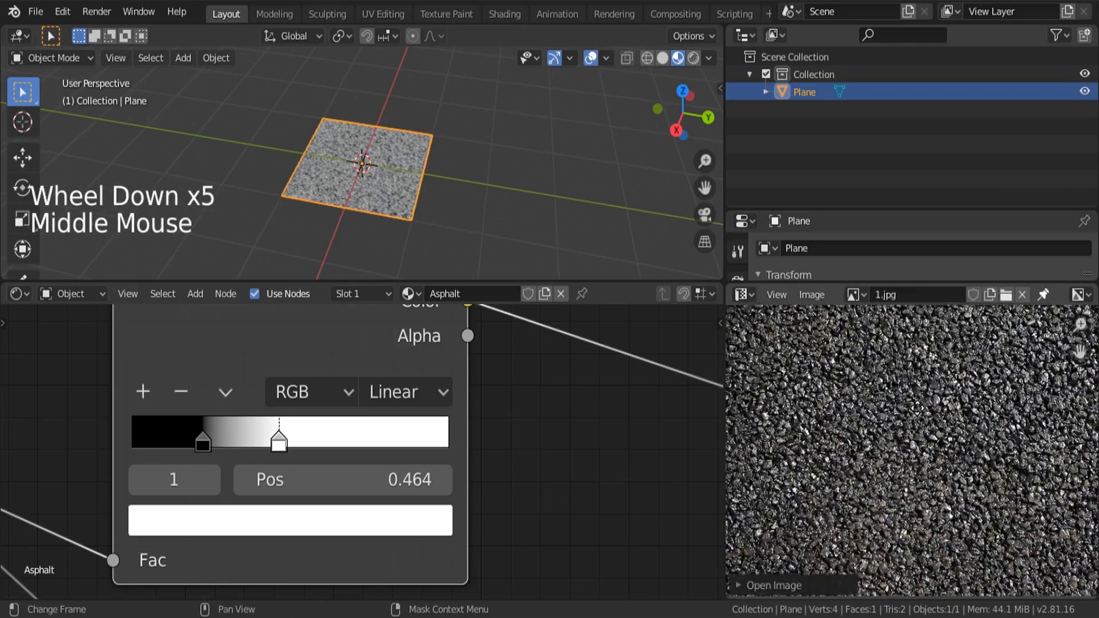
{"action": "scroll", "coordinate": [364, 188], "scroll_direction": "up", "scroll_amount": 3}
{"action": "middle_click_drag", "start_coordinate": [364, 188], "coordinate": [453, 208]}
{"action": "scroll", "coordinate": [353, 169], "scroll_direction": "up", "scroll_amount": 4}
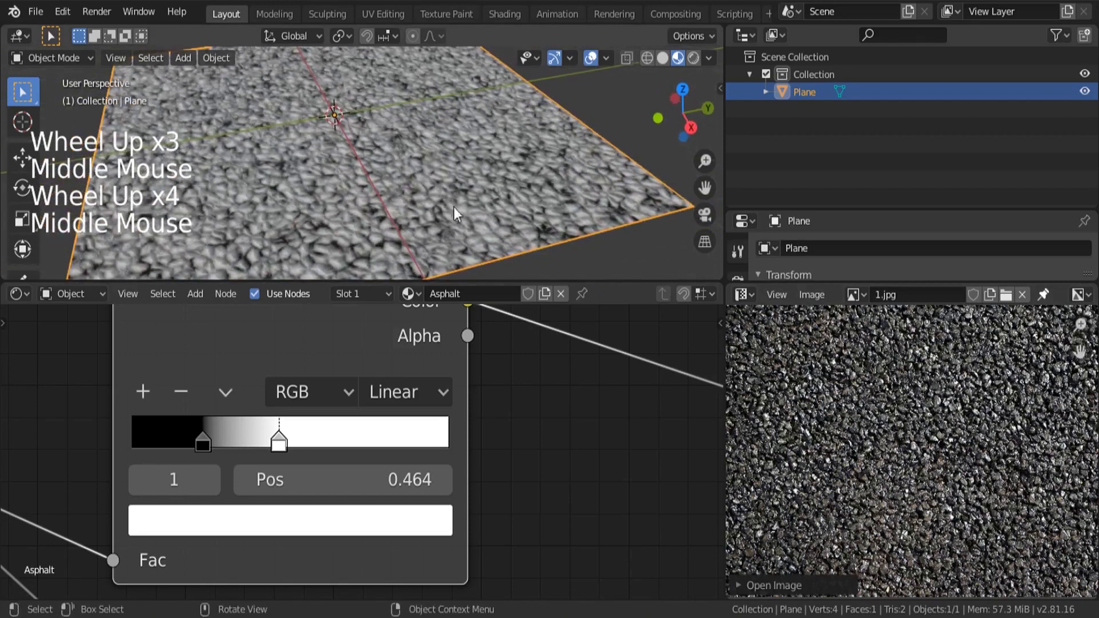
{"action": "scroll", "coordinate": [239, 452], "scroll_direction": "up", "scroll_amount": 3}
{"action": "scroll", "coordinate": [239, 452], "scroll_direction": "up", "scroll_amount": 2}
Set the ColorRamp black stop to 0.250 with the white stop near 0.49
{"action": "left_click_drag", "start_coordinate": [180, 439], "coordinate": [194, 438]}
{"action": "mouse_move", "coordinate": [277, 438]}
{"action": "left_mouse_down"}
{"action": "mouse_move", "coordinate": [173, 439]}
{"action": "mouse_move", "coordinate": [294, 442]}
{"action": "left_mouse_up"}
{"action": "scroll", "coordinate": [310, 206], "scroll_direction": "up", "scroll_amount": 3}
{"action": "scroll", "coordinate": [343, 192], "scroll_direction": "up", "scroll_amount": 1}
{"action": "scroll", "coordinate": [402, 172], "scroll_direction": "down", "scroll_amount": 5}
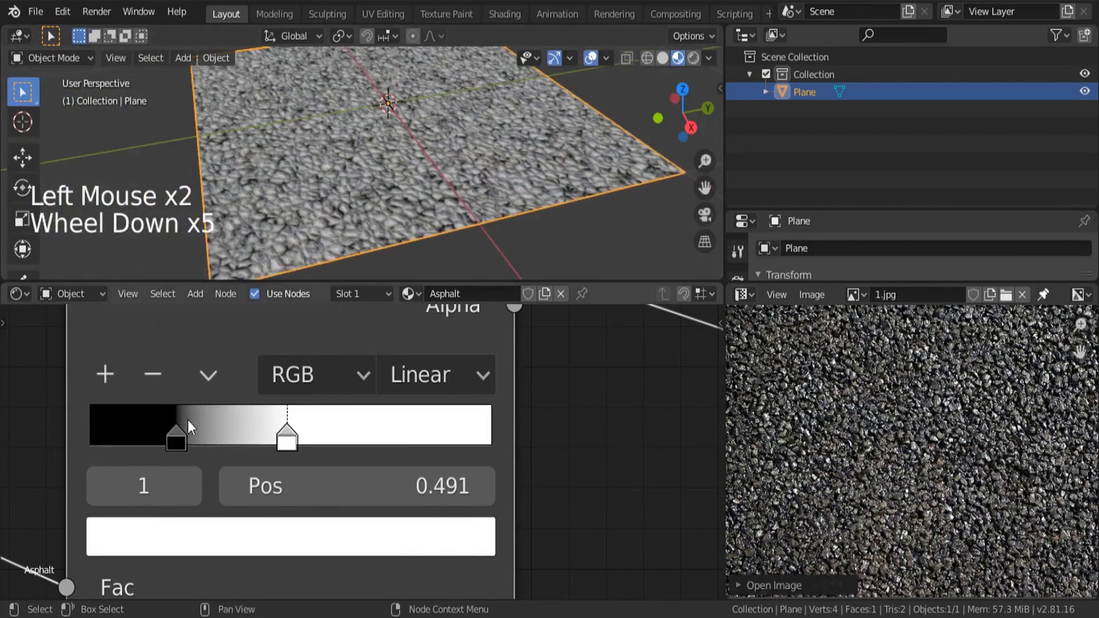
{"action": "left_click_drag", "start_coordinate": [177, 441], "coordinate": [191, 442]}
{"action": "scroll", "coordinate": [329, 188], "scroll_direction": "down", "scroll_amount": 3}
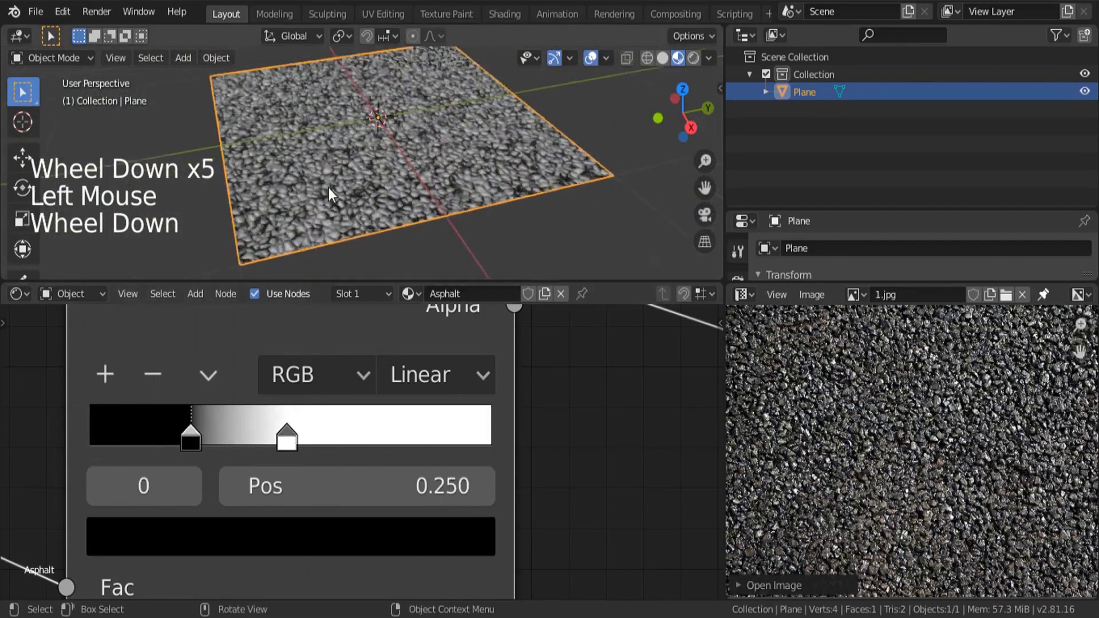
{"action": "scroll", "coordinate": [396, 441], "scroll_direction": "down", "scroll_amount": 12}
{"action": "middle_click_drag", "start_coordinate": [396, 441], "coordinate": [402, 444]}
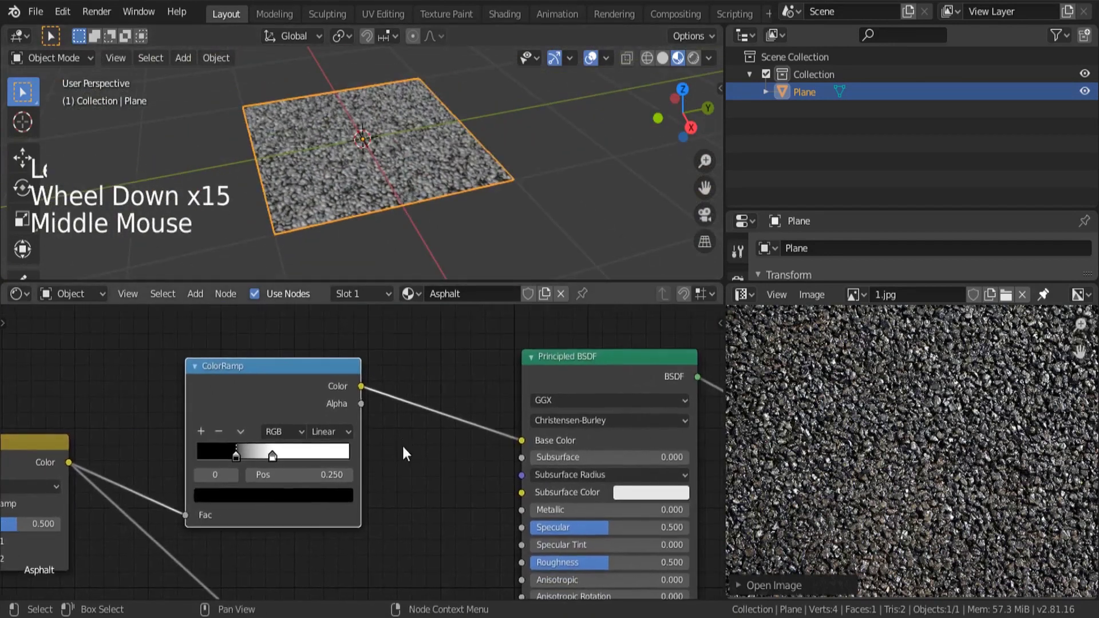
Insert another ColorRamp before Base Color and move its black stop to 0.218
{"action": "key", "text": "shift+a"}
{"action": "left_click", "coordinate": [471, 362]}
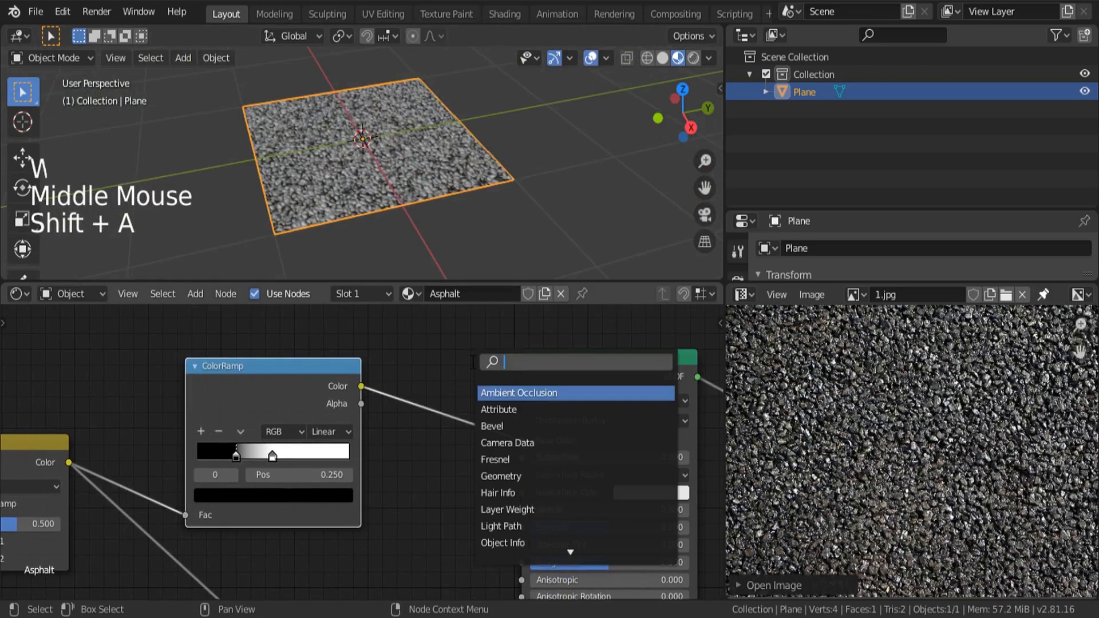
{"action": "type", "text": "colo"}
{"action": "key", "text": "Down"}
{"action": "key", "text": "Return"}
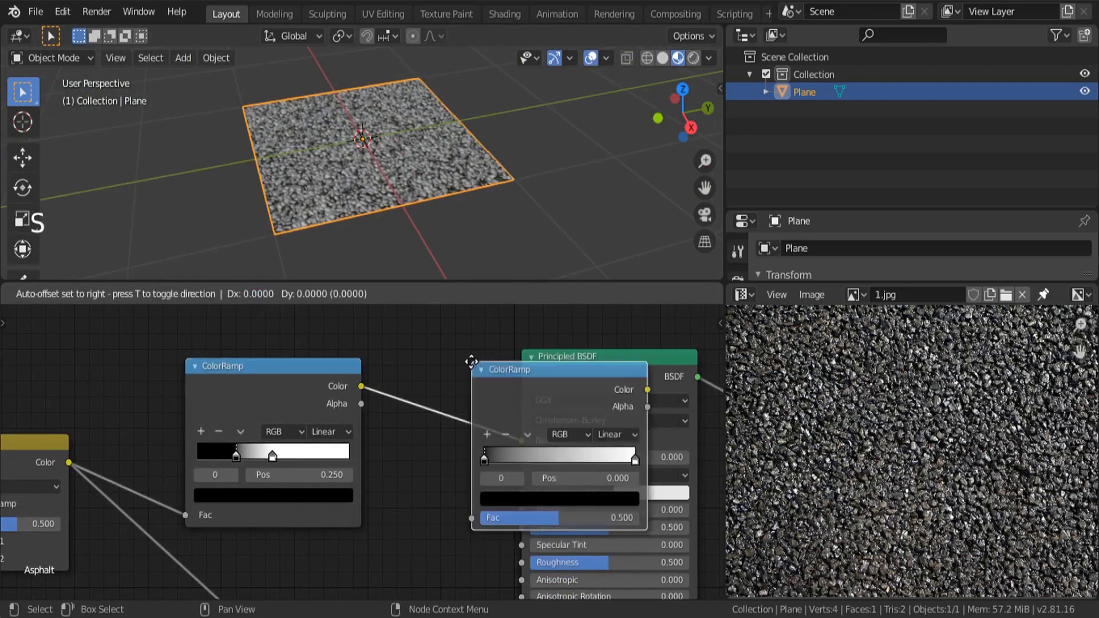
{"action": "left_click", "coordinate": [408, 331]}
{"action": "middle_click_drag", "start_coordinate": [408, 332], "coordinate": [353, 366]}
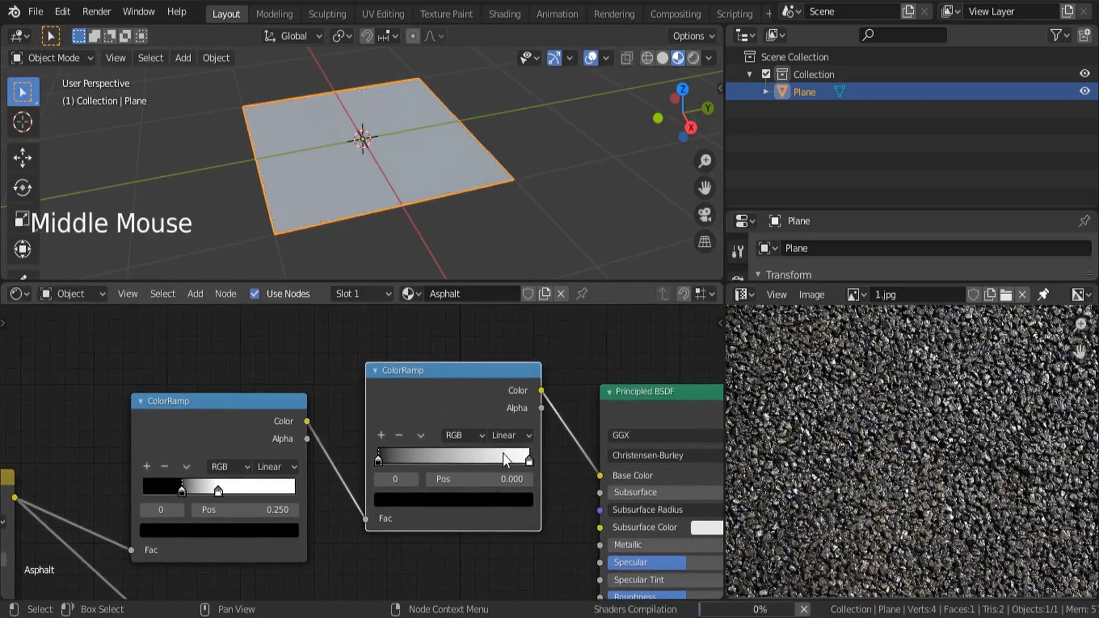
{"action": "scroll", "coordinate": [431, 466], "scroll_direction": "up", "scroll_amount": 8}
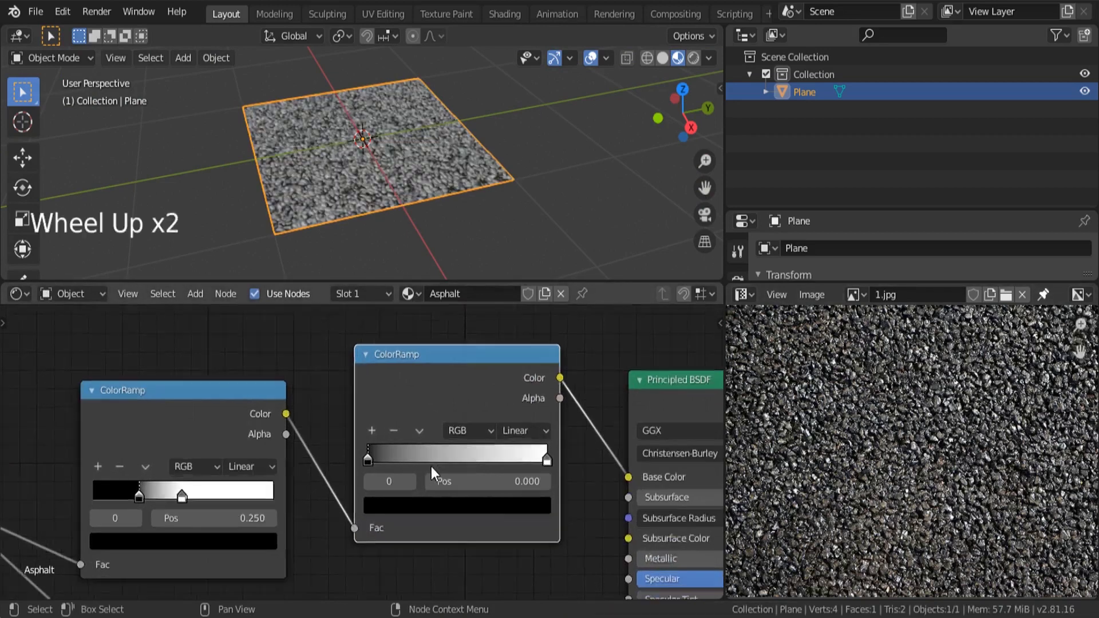
{"action": "left_click_drag", "start_coordinate": [345, 458], "coordinate": [406, 456]}
Tint the left stop bluish-grey and move the right stop to 0.732, darkened to about 0.15
{"action": "left_click", "coordinate": [453, 538]}
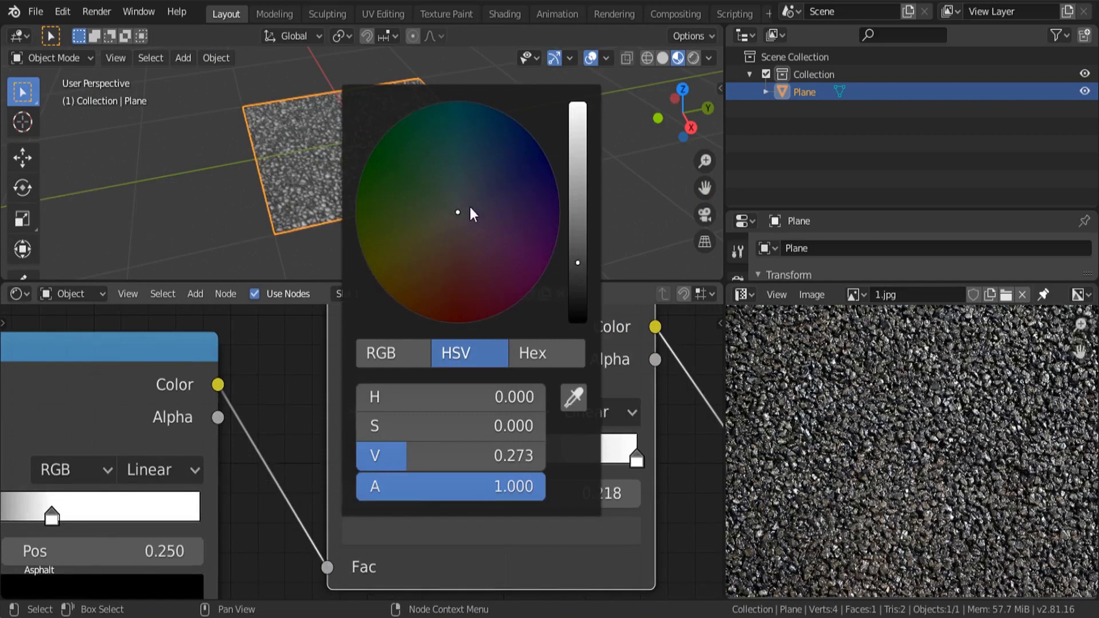
{"action": "left_click", "coordinate": [470, 208]}
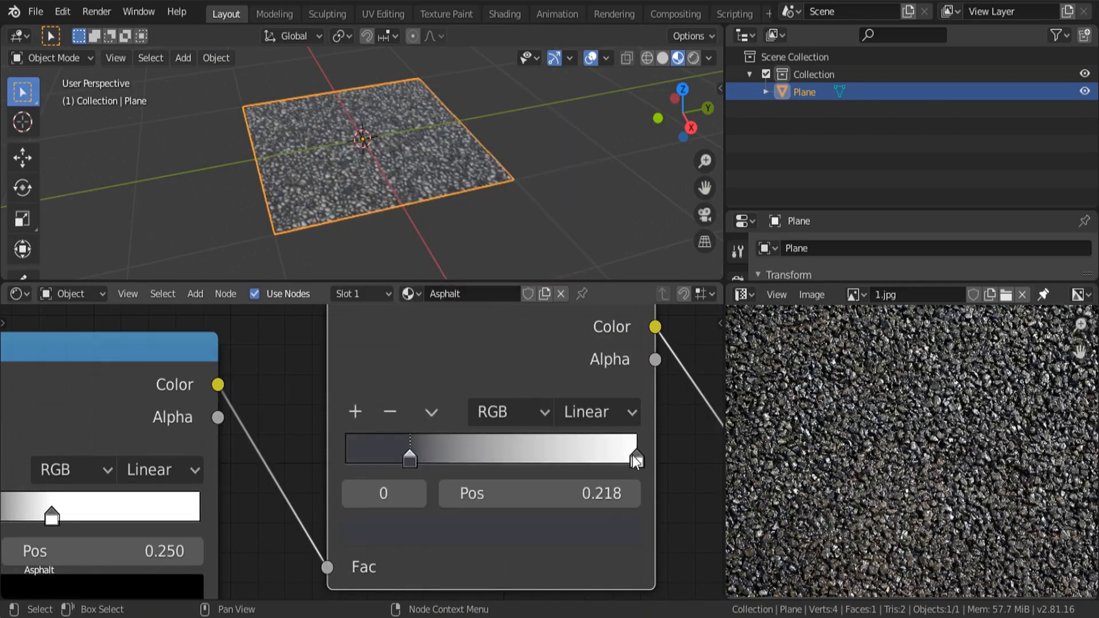
{"action": "left_click_drag", "start_coordinate": [636, 460], "coordinate": [558, 453]}
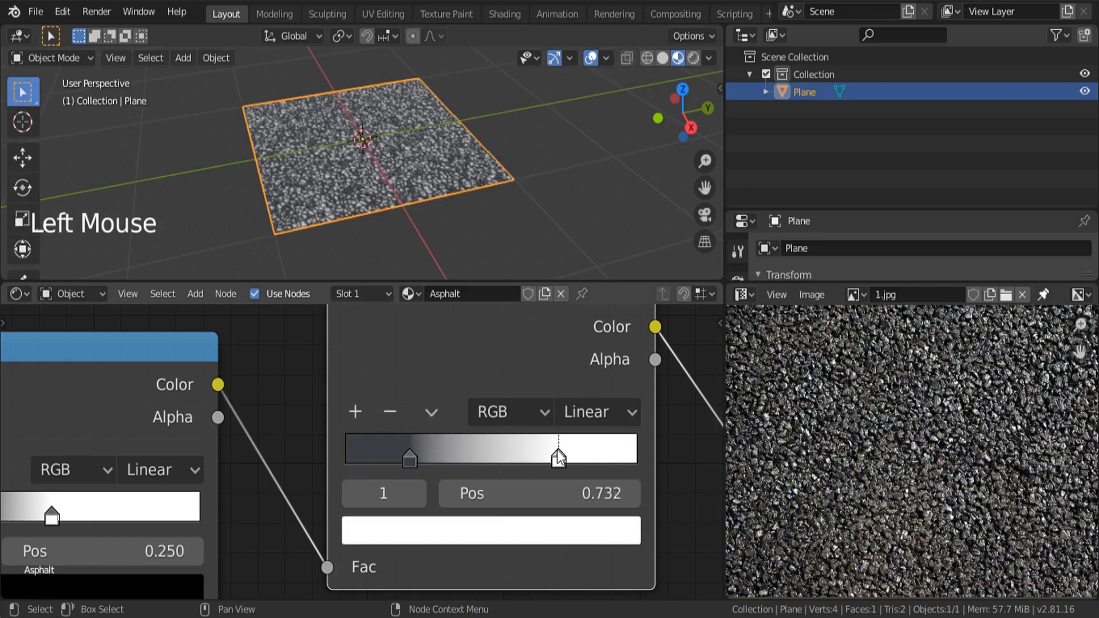
{"action": "left_click", "coordinate": [549, 533]}
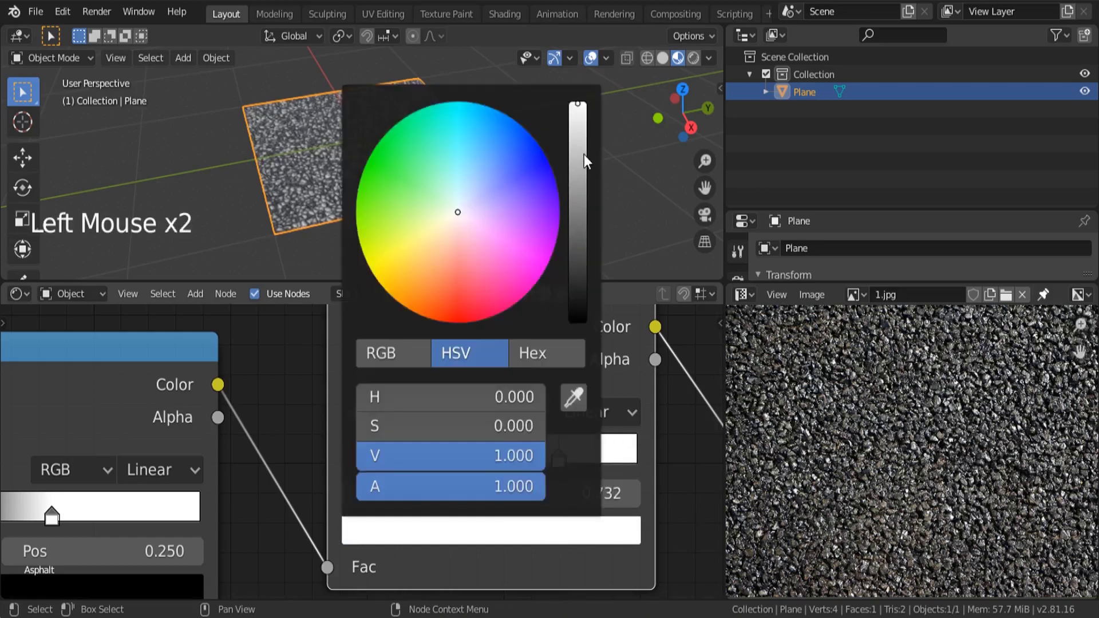
{"action": "left_click_drag", "start_coordinate": [584, 155], "coordinate": [578, 289]}
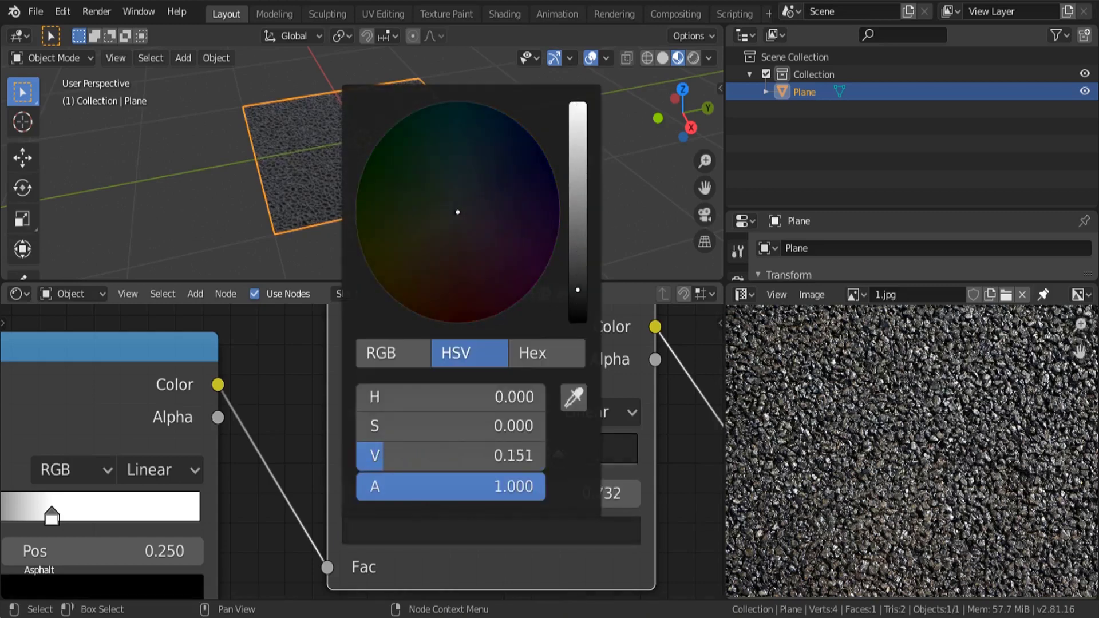
Add a new ramp stop at 0.459
{"action": "middle_click", "coordinate": [328, 173]}
{"action": "scroll", "coordinate": [327, 173], "scroll_direction": "up", "scroll_amount": 5}
{"action": "mouse_move", "coordinate": [328, 173]}
{"action": "middle_mouse_down"}
{"action": "mouse_move", "coordinate": [379, 170]}
{"action": "mouse_move", "coordinate": [333, 176]}
{"action": "middle_mouse_up"}
{"action": "scroll", "coordinate": [379, 169], "scroll_direction": "down", "scroll_amount": 4}
{"action": "scroll", "coordinate": [333, 176], "scroll_direction": "up", "scroll_amount": 4}
{"action": "scroll", "coordinate": [333, 176], "scroll_direction": "up", "scroll_amount": 3}
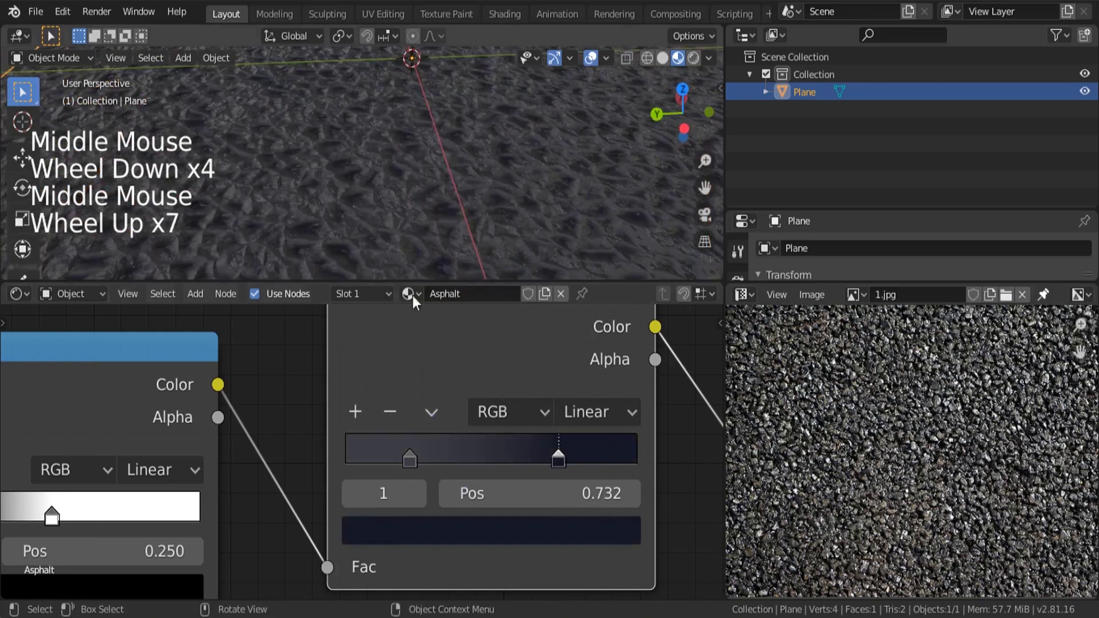
{"action": "scroll", "coordinate": [275, 473], "scroll_direction": "down", "scroll_amount": 7}
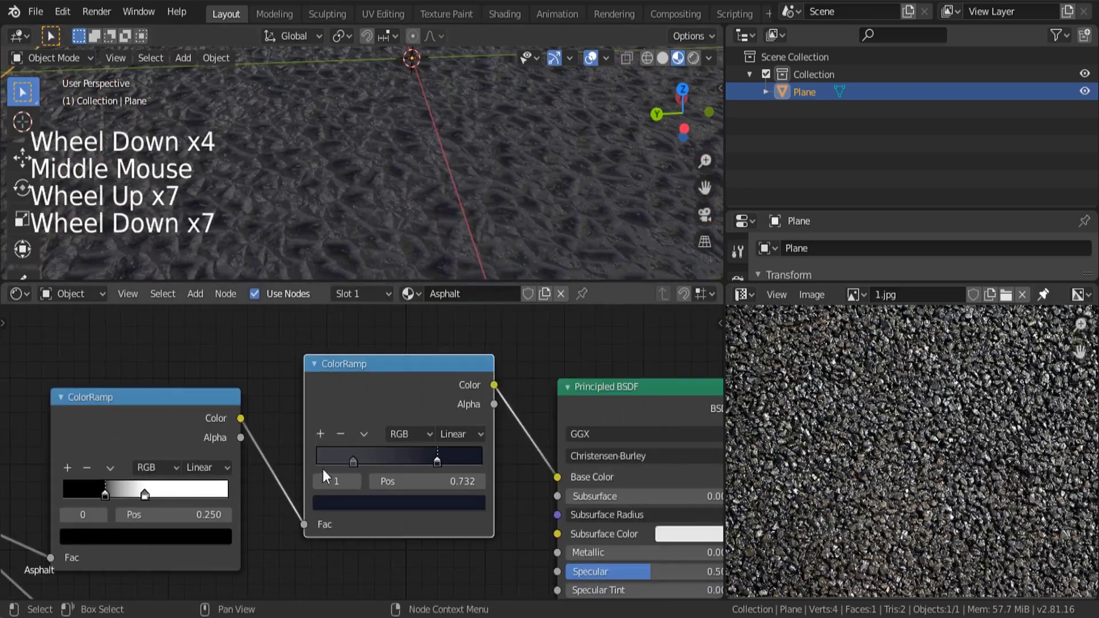
{"action": "left_click", "coordinate": [353, 459]}
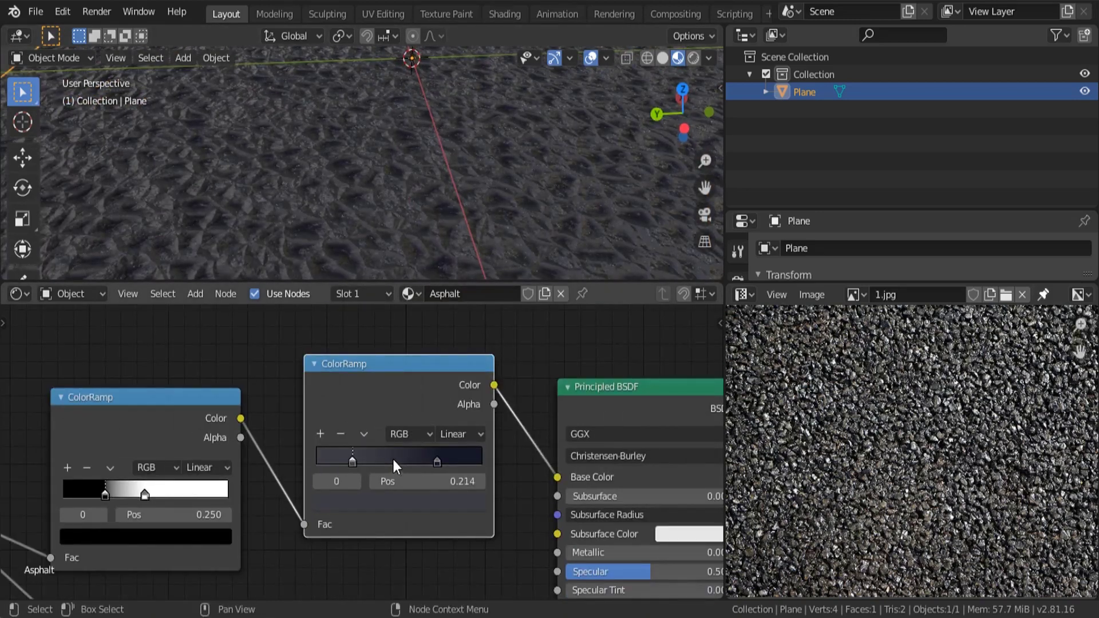
{"action": "left_click", "coordinate": [392, 457], "text": "ctrl"}
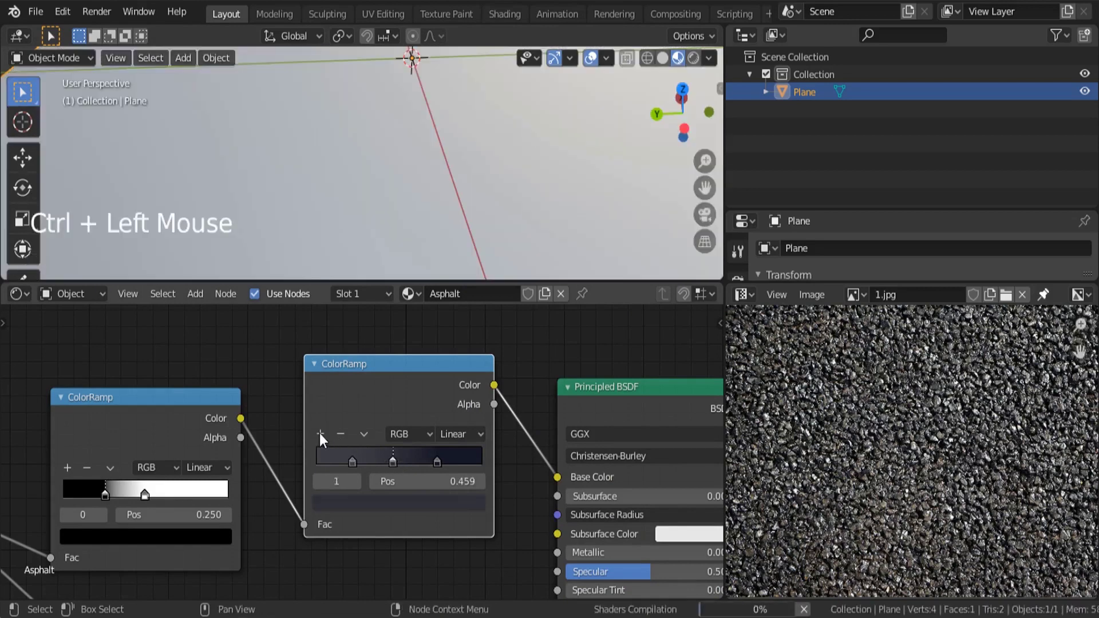
Brighten the new stop to pale lavender (V about 0.73) and shift it toward the middle
{"action": "scroll", "coordinate": [420, 473], "scroll_direction": "up", "scroll_amount": 5}
{"action": "left_click", "coordinate": [382, 517]}
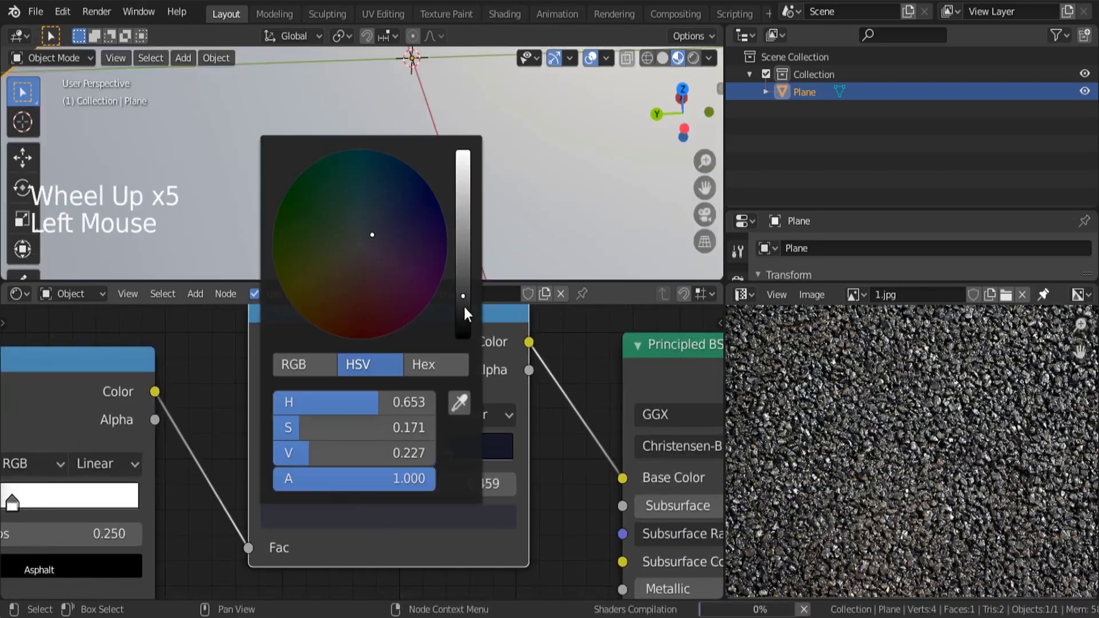
{"action": "left_click_drag", "start_coordinate": [462, 235], "coordinate": [463, 201]}
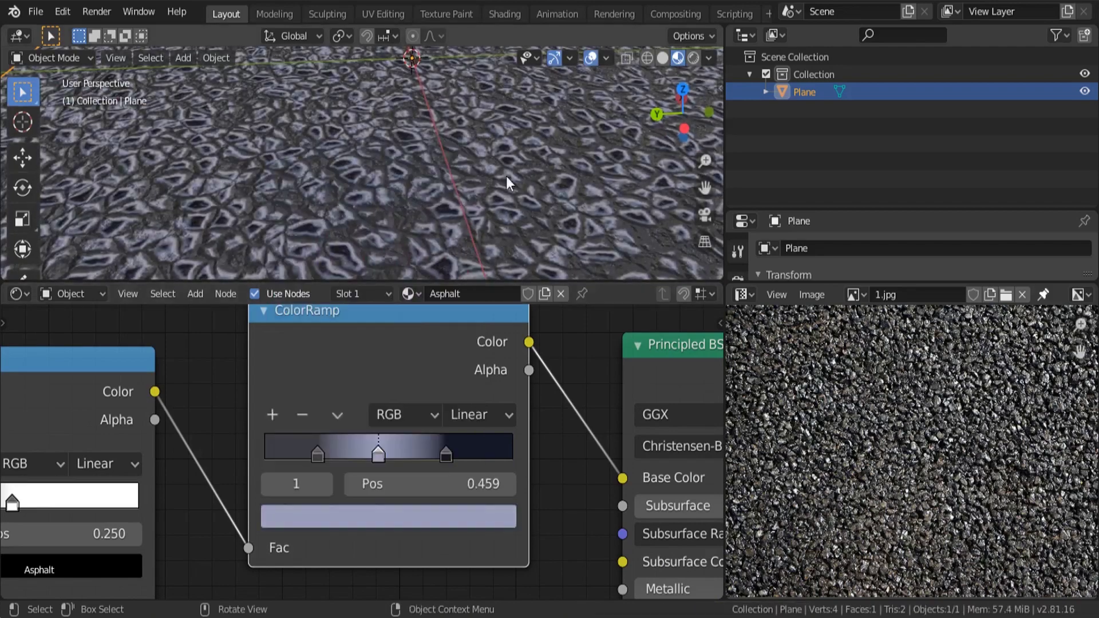
{"action": "scroll", "coordinate": [542, 194], "scroll_direction": "down", "scroll_amount": 4}
{"action": "middle_click_drag", "start_coordinate": [541, 195], "coordinate": [431, 177]}
{"action": "scroll", "coordinate": [431, 229], "scroll_direction": "up", "scroll_amount": 4}
{"action": "middle_click_drag", "start_coordinate": [432, 229], "coordinate": [446, 205]}
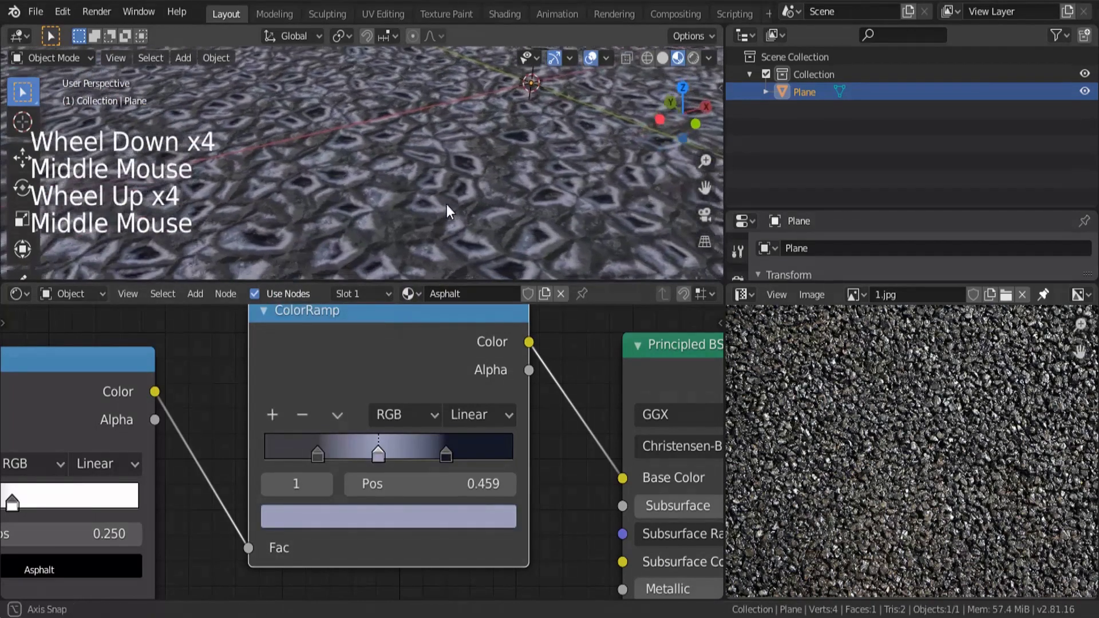
{"action": "scroll", "coordinate": [370, 478], "scroll_direction": "up", "scroll_amount": 4}
{"action": "left_click_drag", "start_coordinate": [384, 447], "coordinate": [320, 445]}
{"action": "scroll", "coordinate": [425, 193], "scroll_direction": "down", "scroll_amount": 4}
{"action": "middle_click_drag", "start_coordinate": [431, 188], "coordinate": [513, 229]}
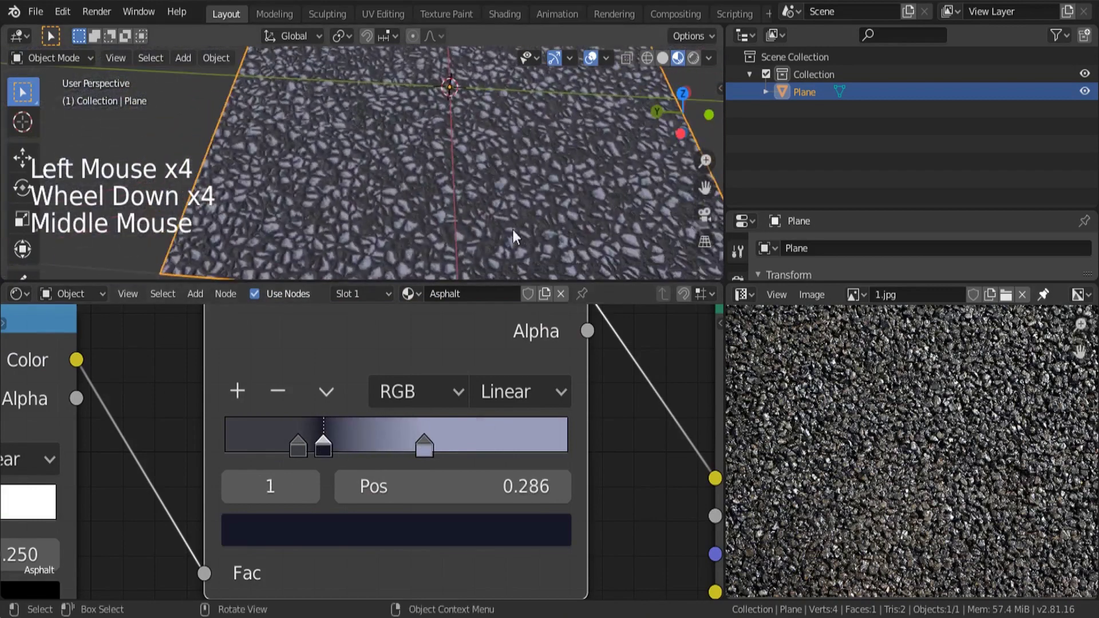
{"action": "scroll", "coordinate": [335, 217], "scroll_direction": "down", "scroll_amount": 4}
{"action": "middle_click_drag", "start_coordinate": [335, 217], "coordinate": [428, 177]}
{"action": "scroll", "coordinate": [339, 173], "scroll_direction": "up", "scroll_amount": 5}
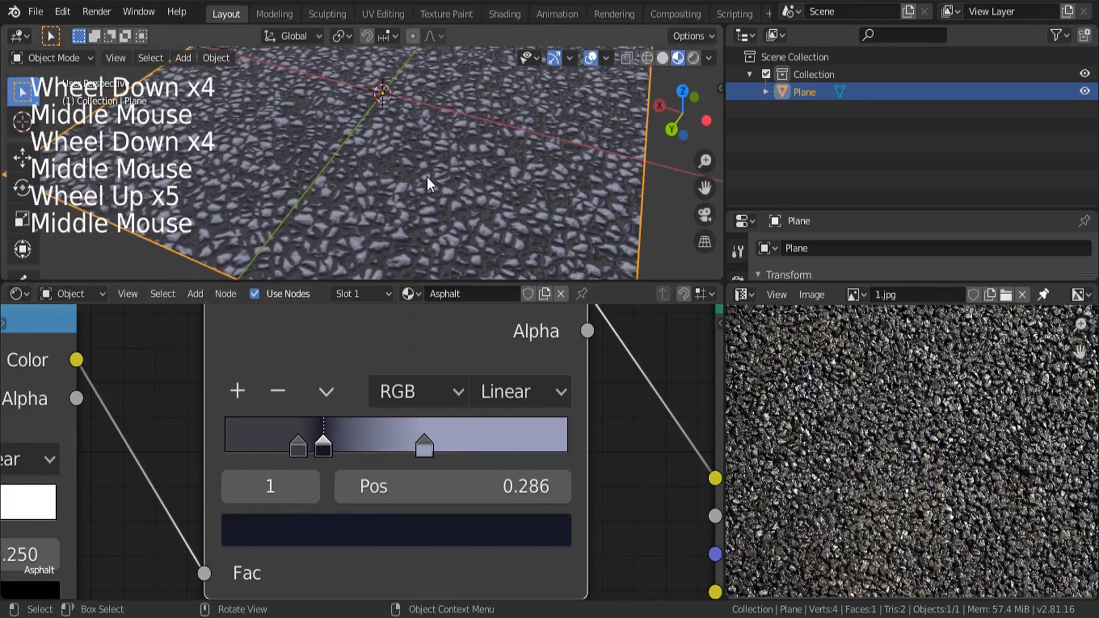
Slide the lavender stop to 1.000 and the navy stop to 0.477
{"action": "left_click", "coordinate": [410, 443]}
{"action": "left_click_drag", "start_coordinate": [365, 447], "coordinate": [558, 462]}
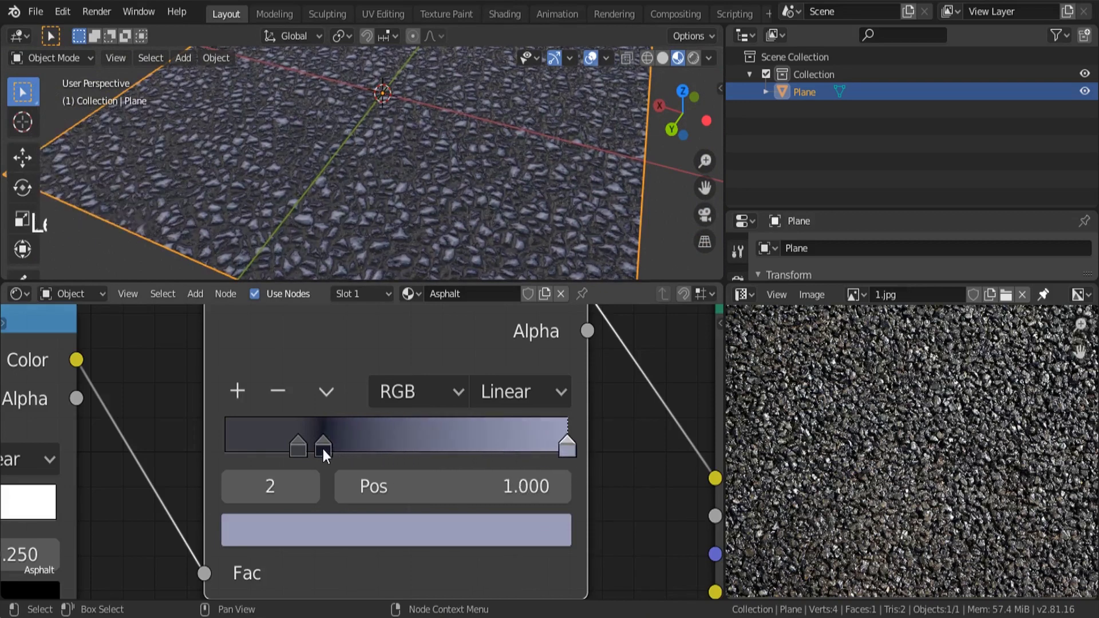
{"action": "left_click_drag", "start_coordinate": [324, 449], "coordinate": [390, 448]}
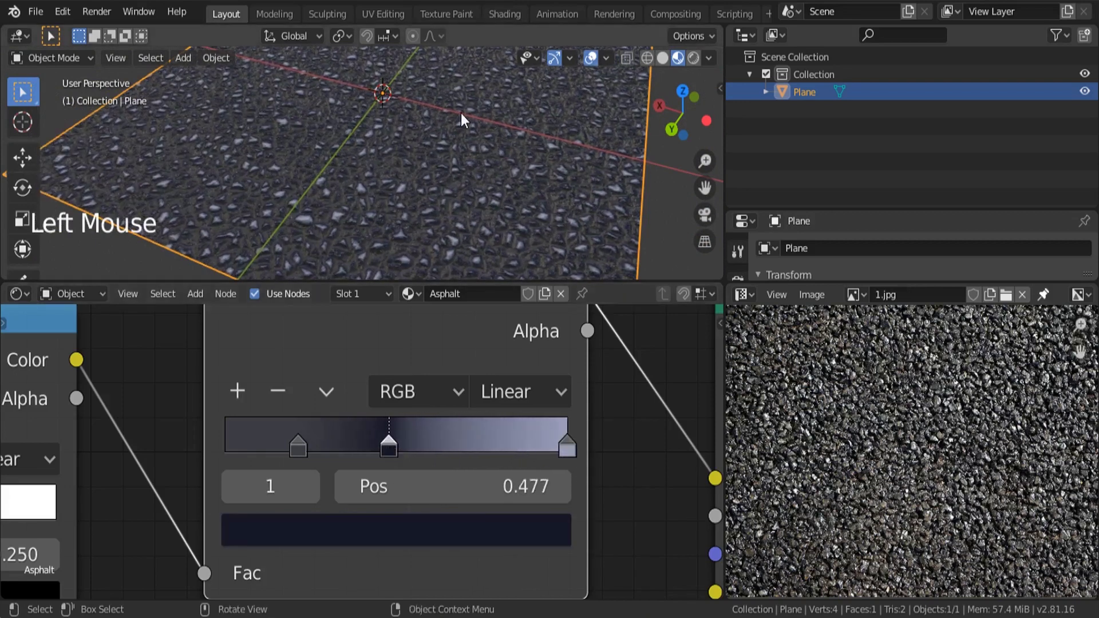
{"action": "scroll", "coordinate": [500, 181], "scroll_direction": "down", "scroll_amount": 5}
{"action": "middle_click_drag", "start_coordinate": [500, 181], "coordinate": [412, 195]}
{"action": "scroll", "coordinate": [455, 373], "scroll_direction": "down", "scroll_amount": 4}
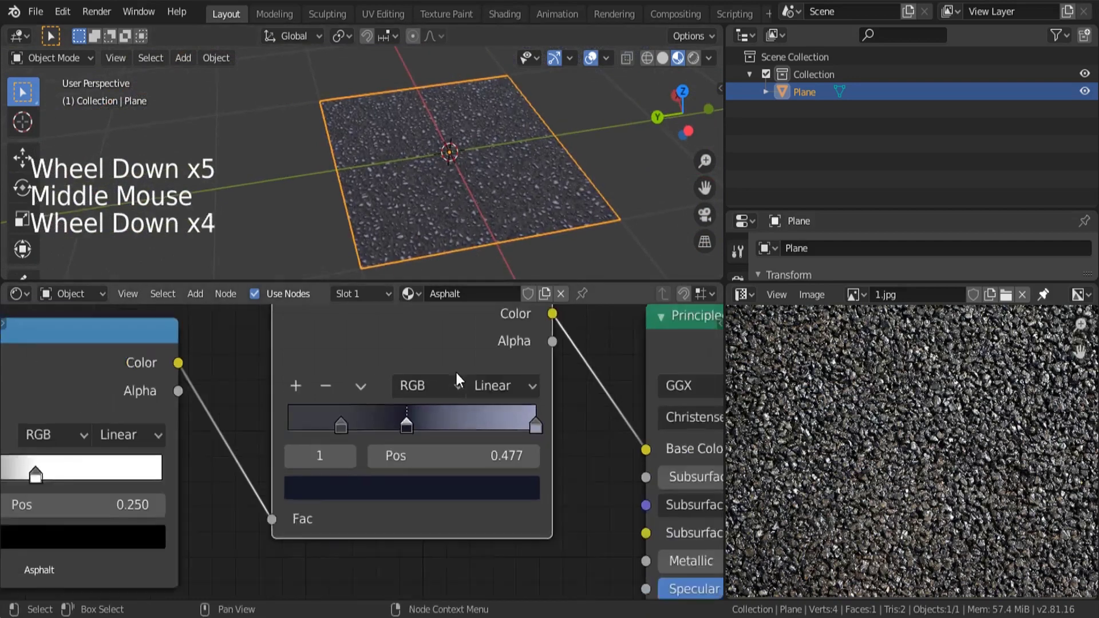
{"action": "scroll", "coordinate": [456, 373], "scroll_direction": "down", "scroll_amount": 8}
{"action": "middle_click_drag", "start_coordinate": [400, 517], "coordinate": [437, 397]}
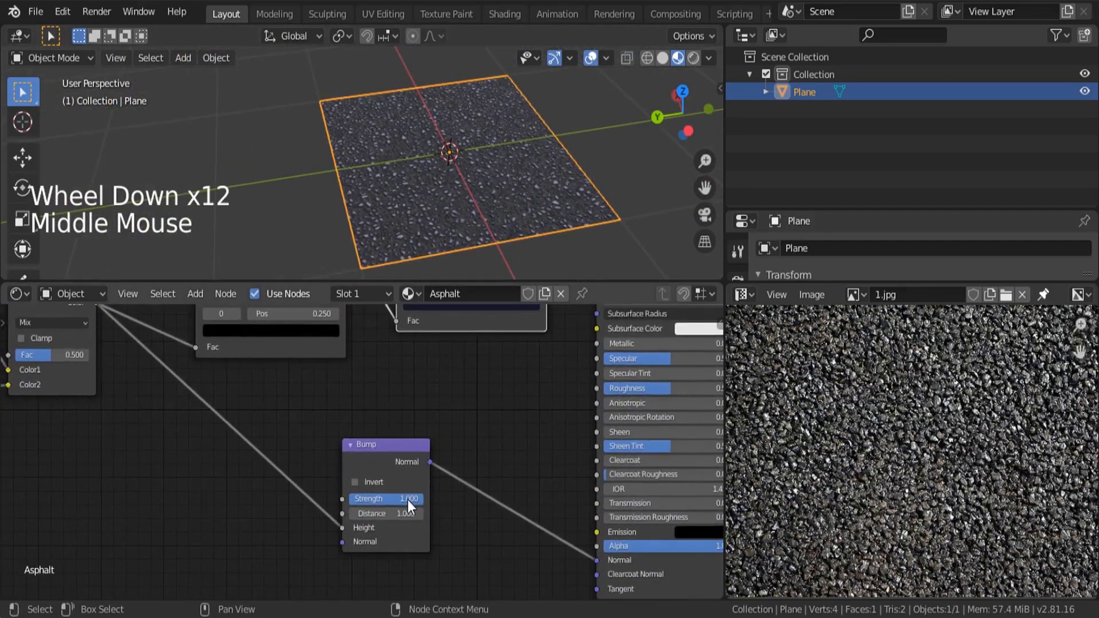
{"action": "scroll", "coordinate": [434, 245], "scroll_direction": "up", "scroll_amount": 5}
{"action": "middle_click_drag", "start_coordinate": [434, 246], "coordinate": [416, 167]}
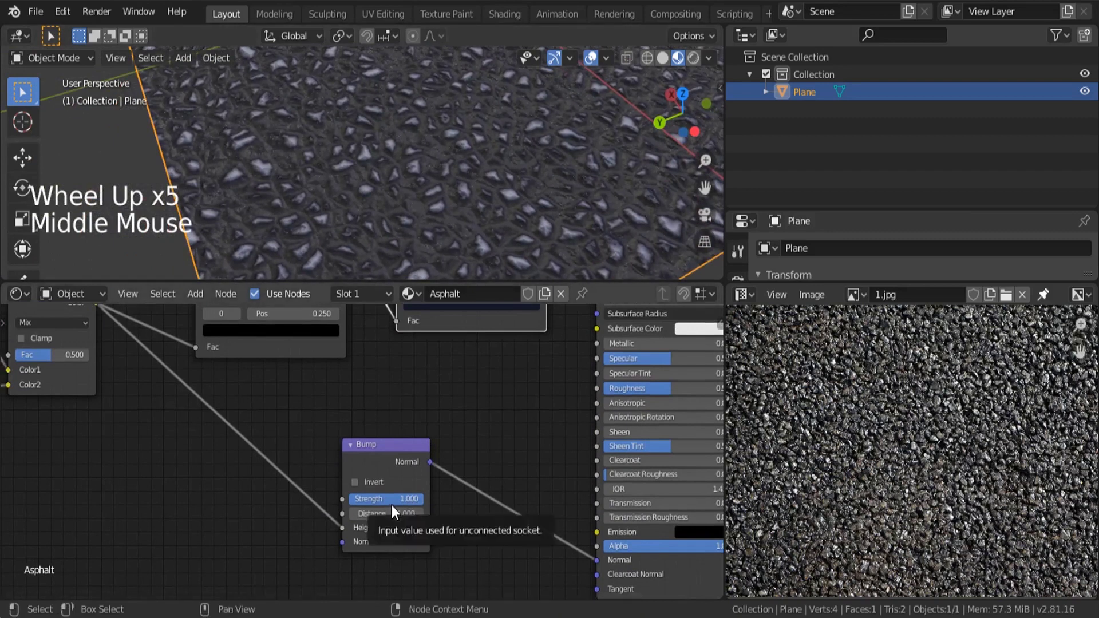
{"action": "middle_click_drag", "start_coordinate": [371, 252], "coordinate": [259, 188]}
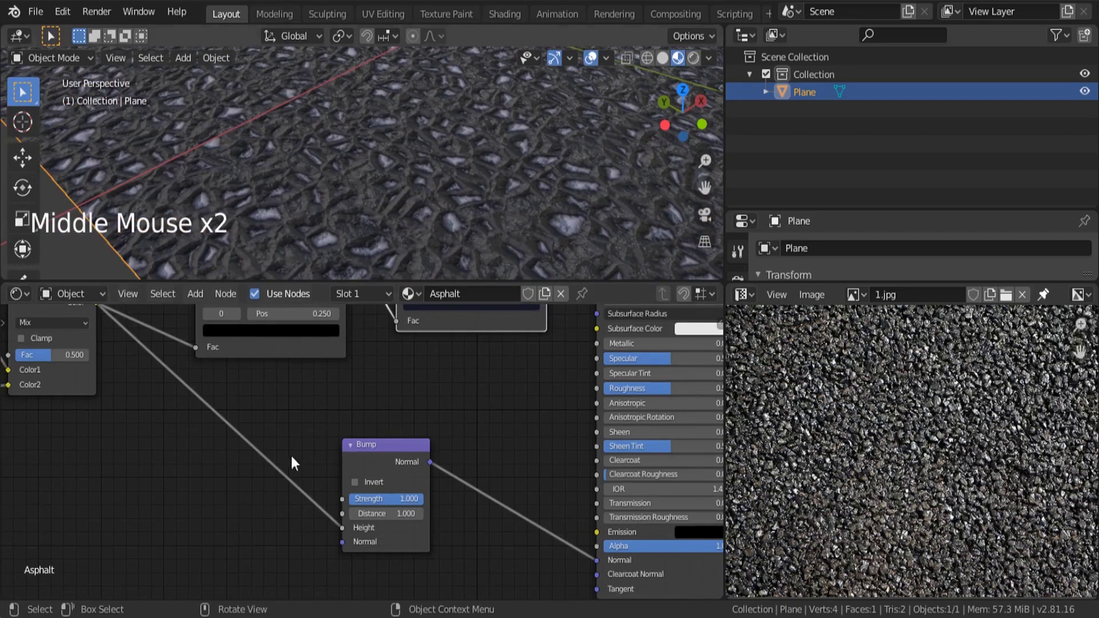
{"action": "scroll", "coordinate": [261, 482], "scroll_direction": "down", "scroll_amount": 5}
{"action": "middle_click_drag", "start_coordinate": [261, 482], "coordinate": [314, 462]}
{"action": "key", "text": "shift+a"}
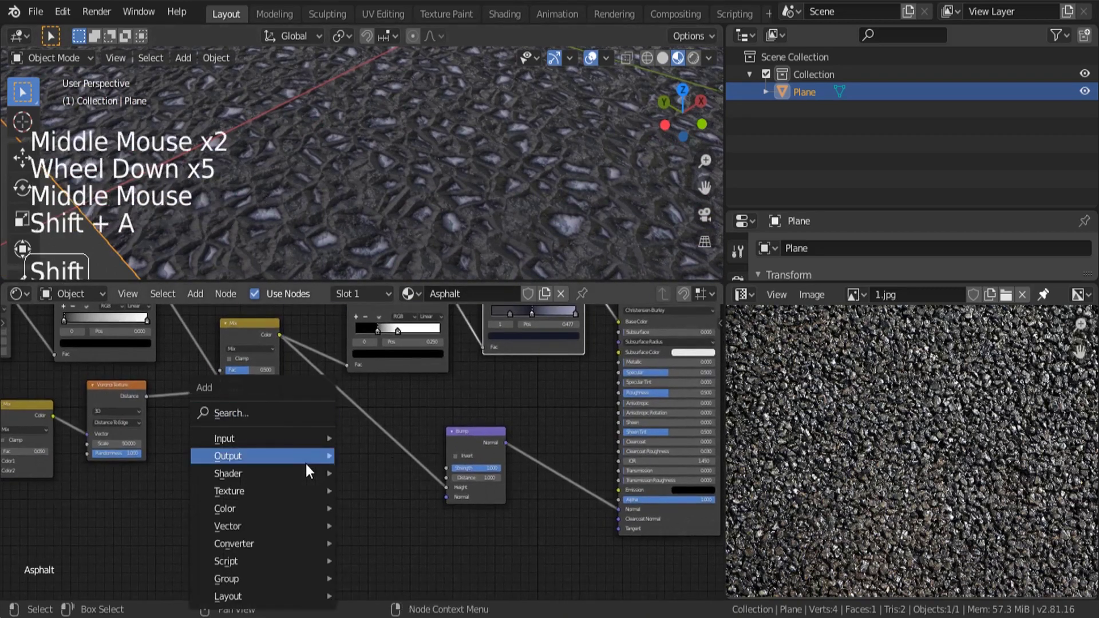
{"action": "left_click", "coordinate": [269, 411]}
{"action": "type", "text": "noi"}
{"action": "key", "text": "Return"}
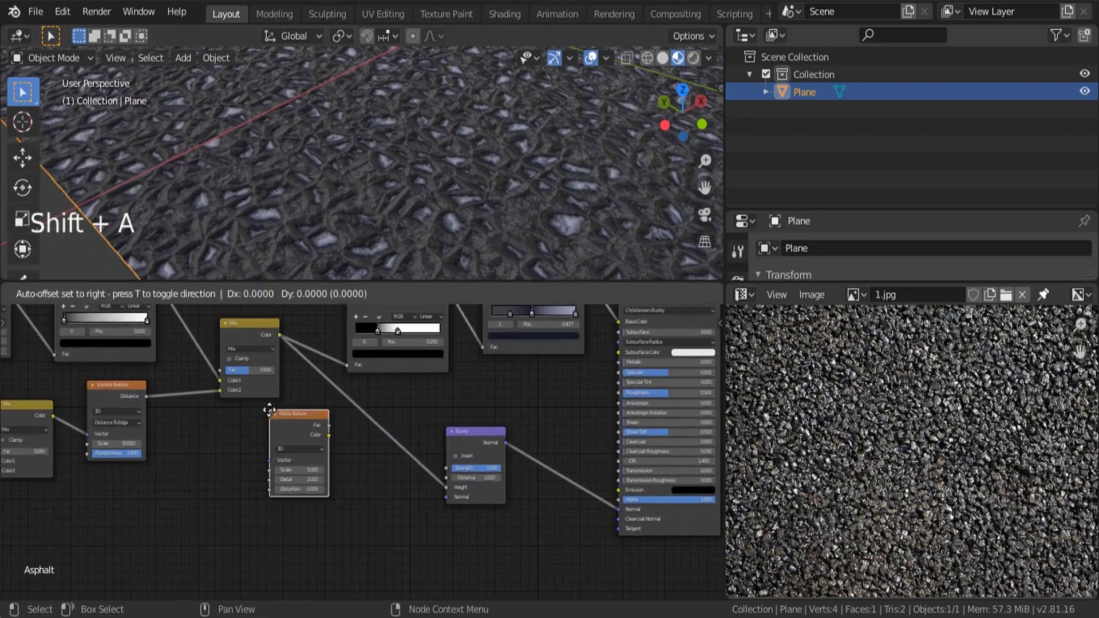
{"action": "left_click", "coordinate": [235, 510]}
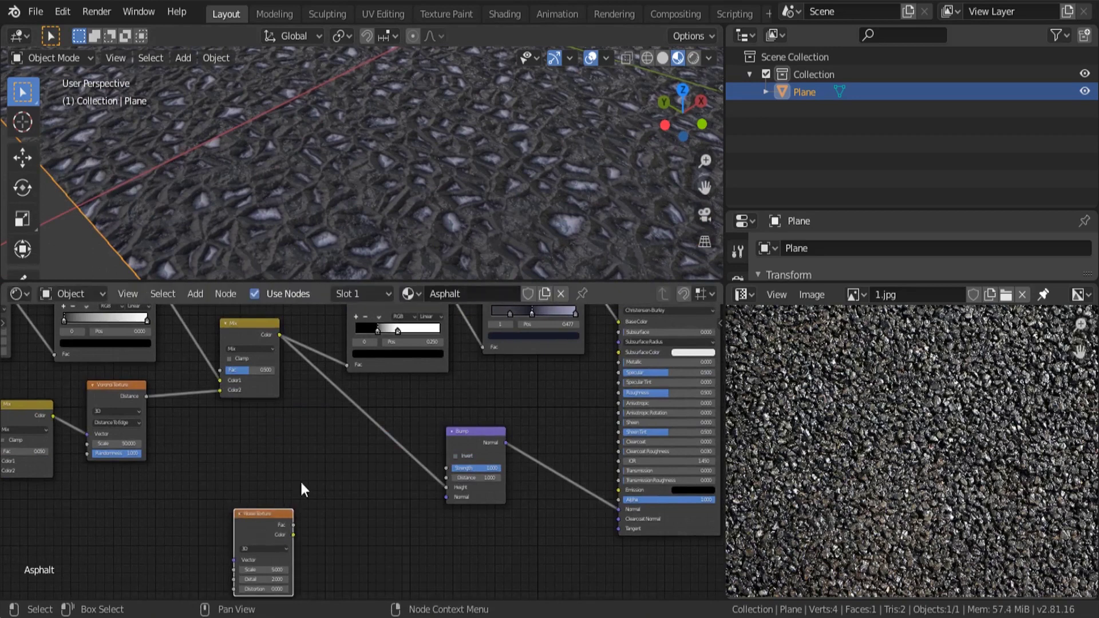
{"action": "left_click_drag", "start_coordinate": [251, 345], "coordinate": [257, 346]}
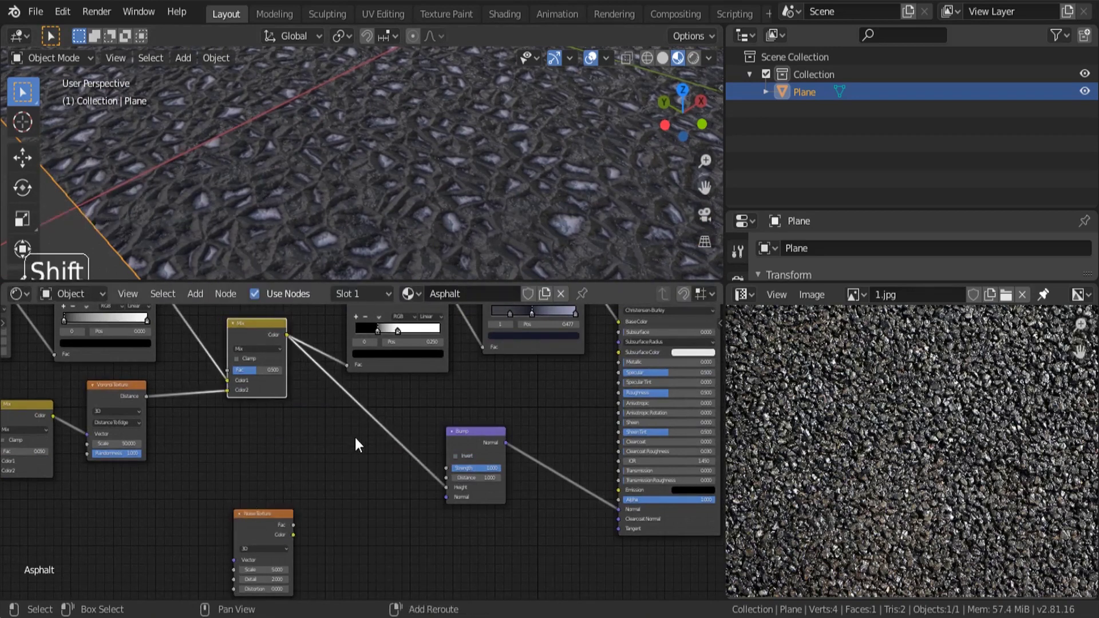
{"action": "key", "text": "shift+a"}
{"action": "left_click", "coordinate": [329, 414]}
{"action": "type", "text": "mix"}
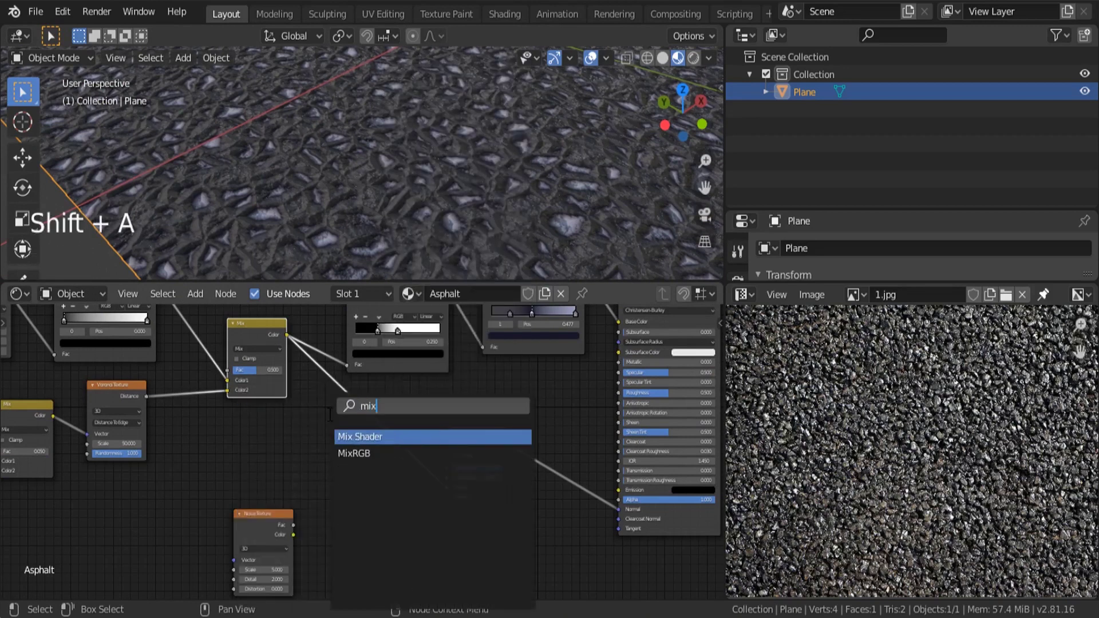
{"action": "key", "text": "Down"}
{"action": "key", "text": "Return"}
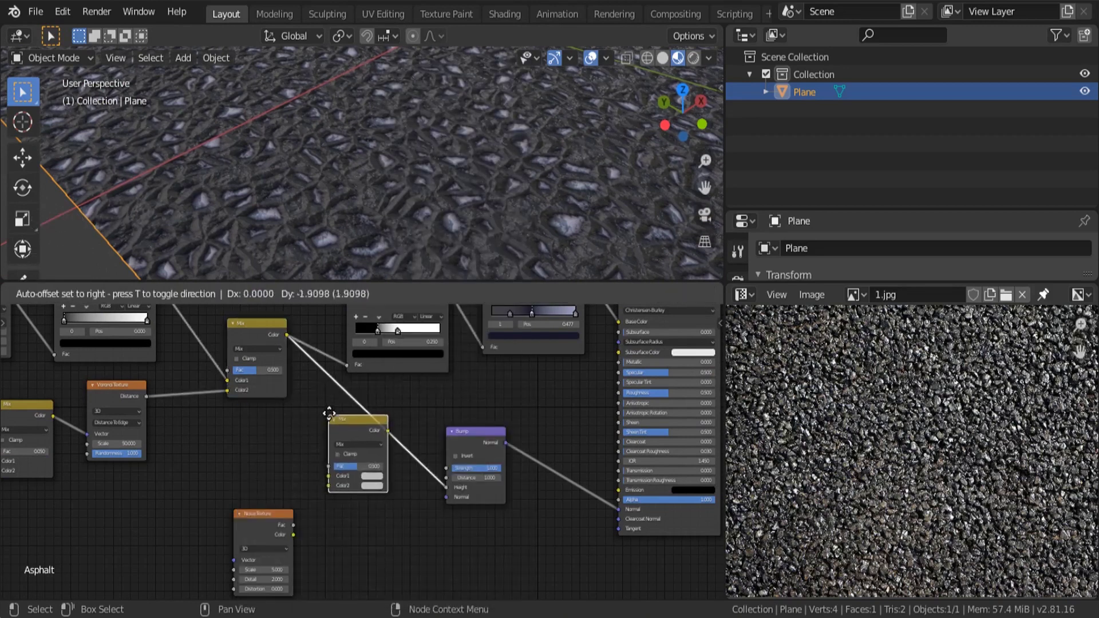
{"action": "left_click", "coordinate": [324, 451]}
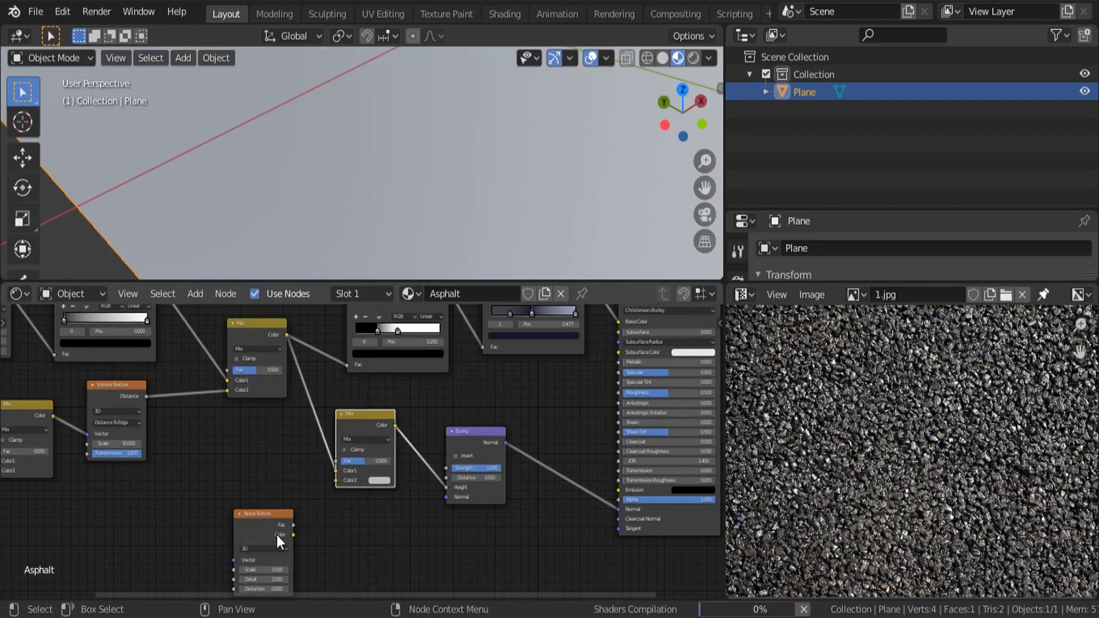
{"action": "key", "text": "ctrl+z"}
{"action": "key", "text": "ctrl+z"}
{"action": "key", "text": "ctrl+z"}
{"action": "key", "text": "ctrl+z"}
{"action": "key", "text": "ctrl+z"}
{"action": "key", "text": "ctrl+z"}
{"action": "scroll", "coordinate": [276, 253], "scroll_direction": "down", "scroll_amount": 2}
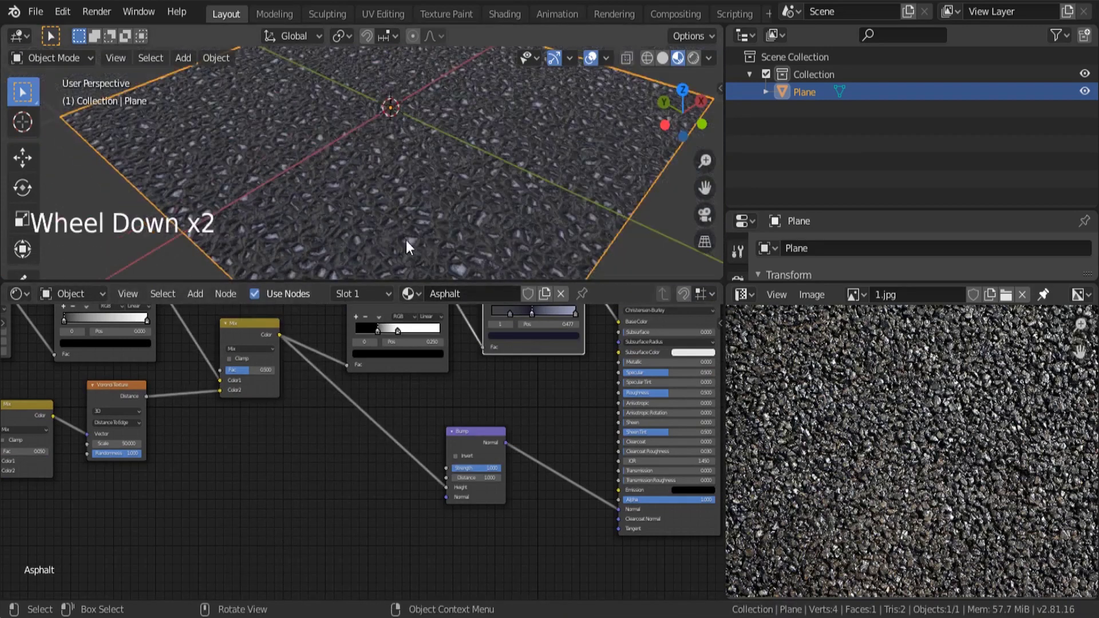
{"action": "middle_click_drag", "start_coordinate": [406, 241], "coordinate": [464, 202]}
{"action": "key", "text": "KP_Decimal"}
{"action": "scroll", "coordinate": [422, 213], "scroll_direction": "up", "scroll_amount": 10}
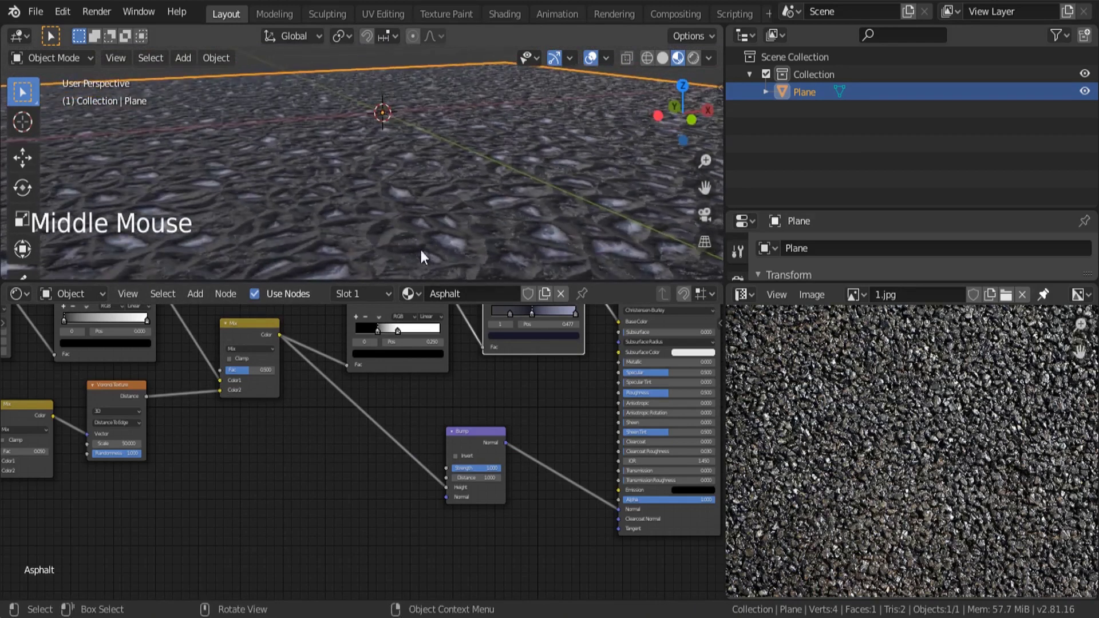
Add a ColorRamp node and drop it onto the link from Mix to Bump Height
{"action": "key", "text": "shift+a"}
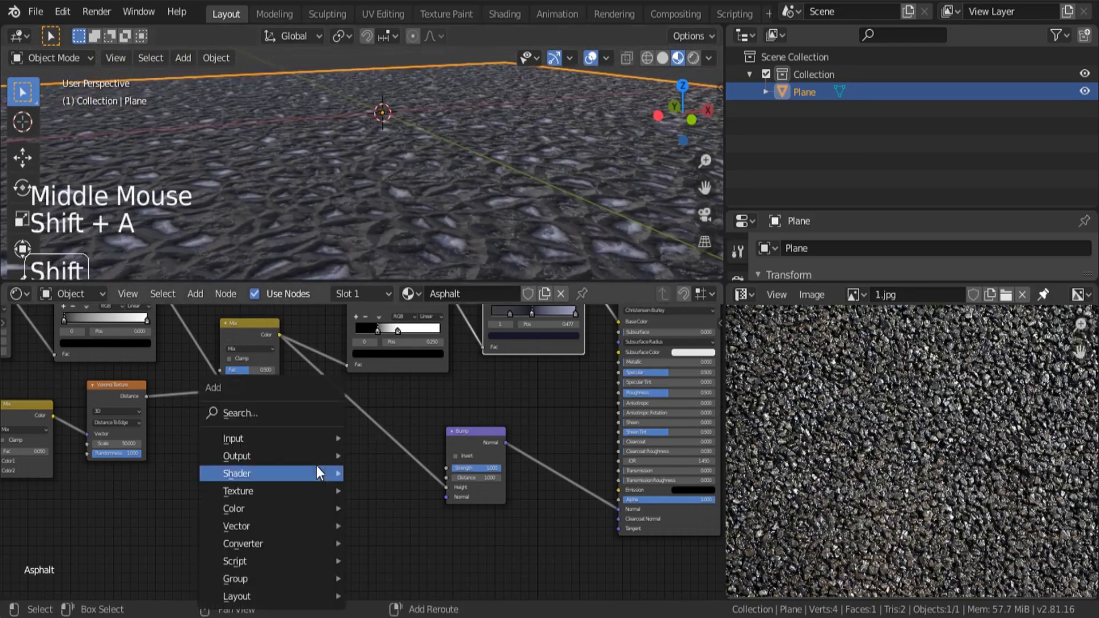
{"action": "left_click", "coordinate": [246, 408]}
{"action": "type", "text": "col"}
{"action": "key", "text": "Down"}
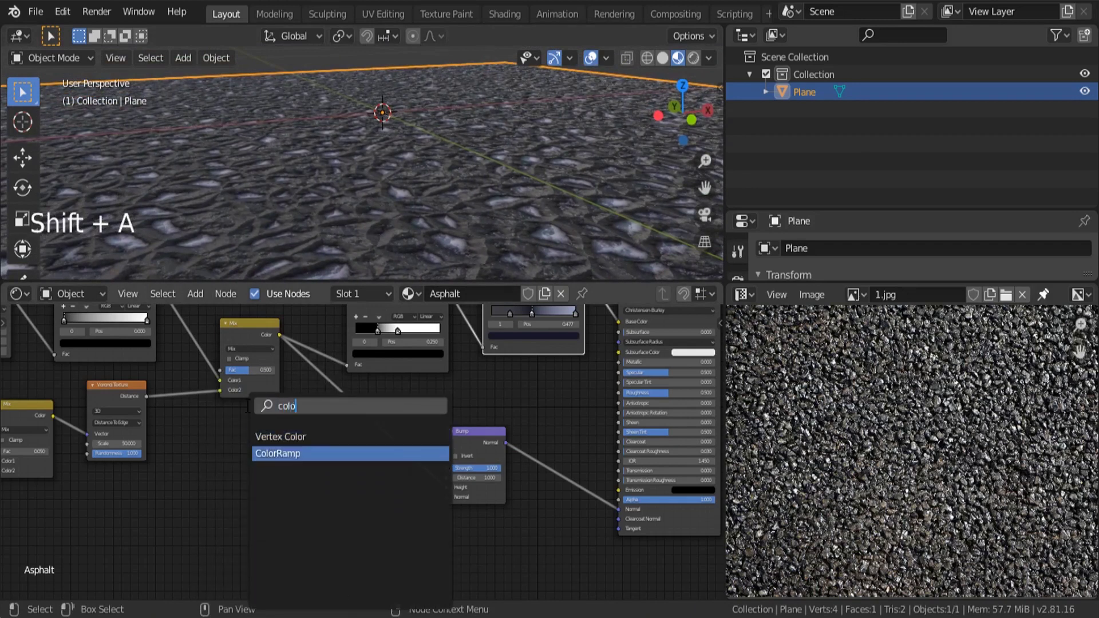
{"action": "key", "text": "Return"}
{"action": "left_click", "coordinate": [303, 400]}
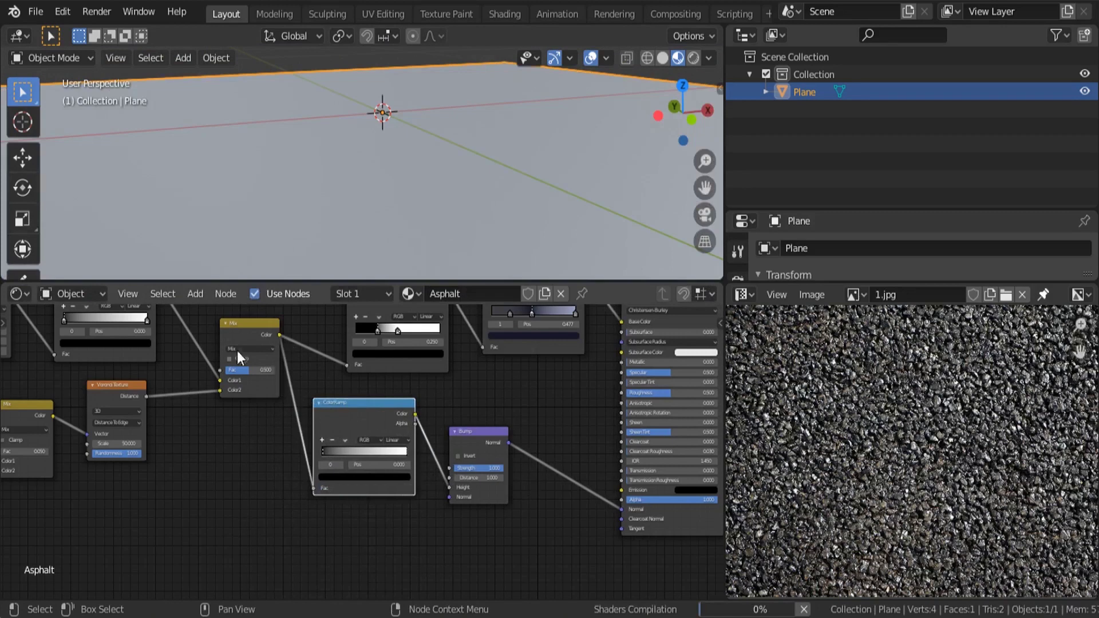
Disconnect the link going into the Principled BSDF Base Color
{"action": "middle_click_drag", "start_coordinate": [324, 457], "coordinate": [322, 471]}
{"action": "scroll", "coordinate": [590, 405], "scroll_direction": "up", "scroll_amount": 2}
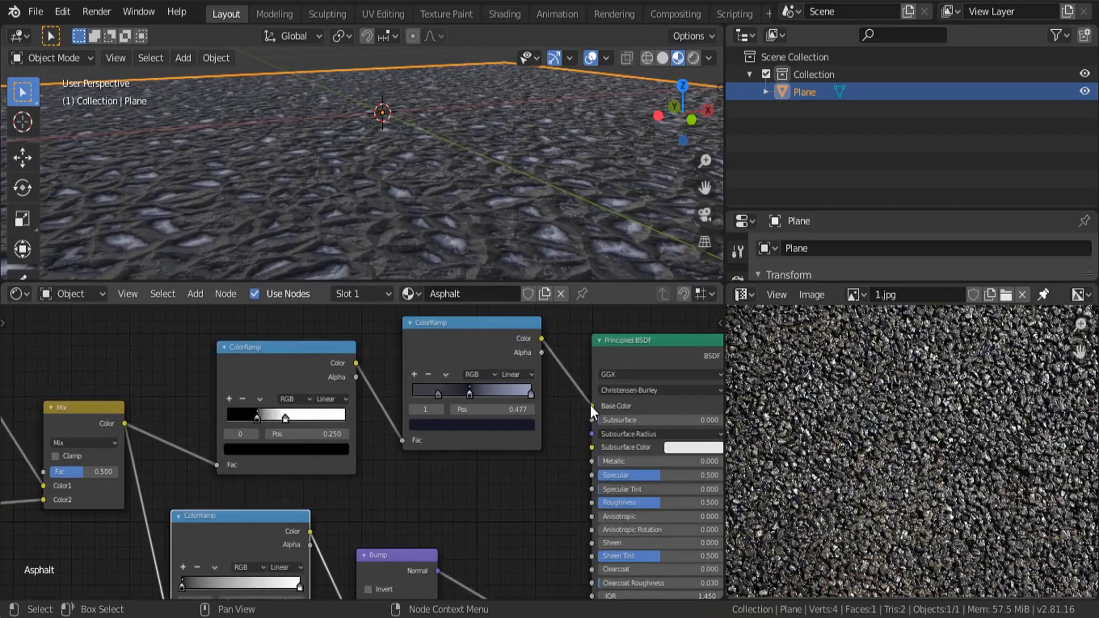
{"action": "left_click_drag", "start_coordinate": [589, 404], "coordinate": [575, 404]}
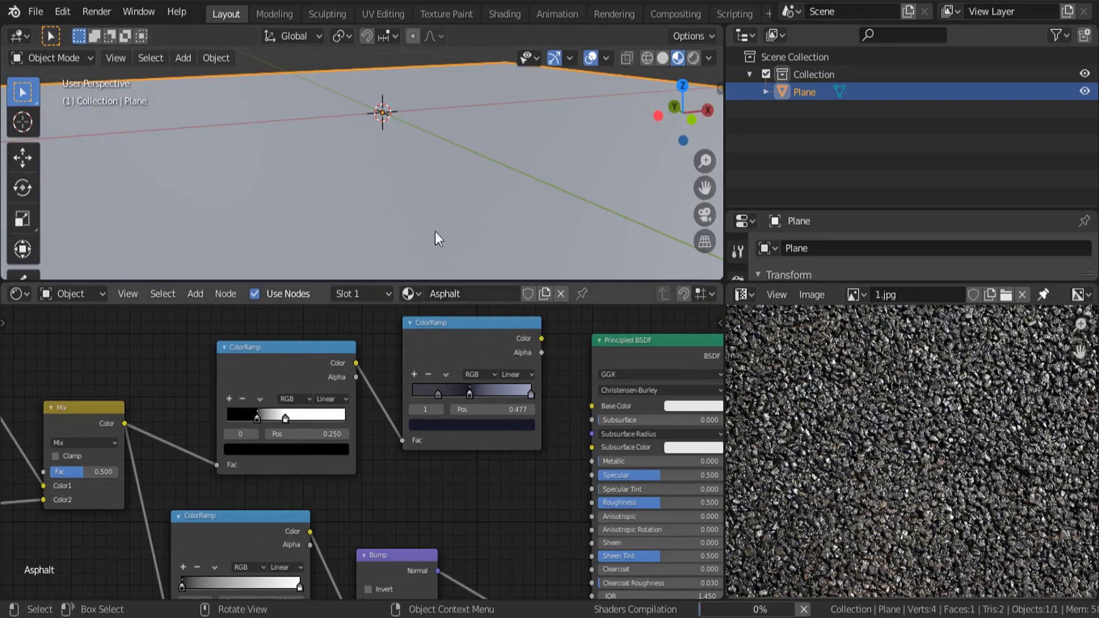
{"action": "scroll", "coordinate": [406, 401], "scroll_direction": "down", "scroll_amount": 5}
Move the bump ColorRamp's black stop toward the middle and pull the white stop left
{"action": "middle_click_drag", "start_coordinate": [302, 578], "coordinate": [306, 531]}
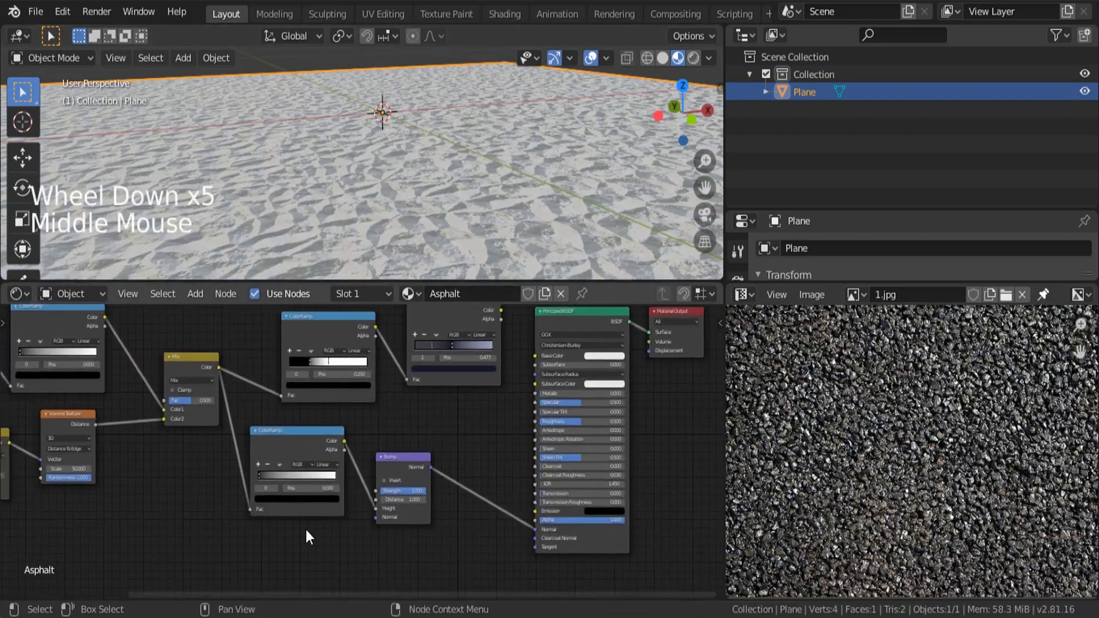
{"action": "scroll", "coordinate": [309, 515], "scroll_direction": "up", "scroll_amount": 1}
{"action": "middle_click_drag", "start_coordinate": [324, 247], "coordinate": [280, 205]}
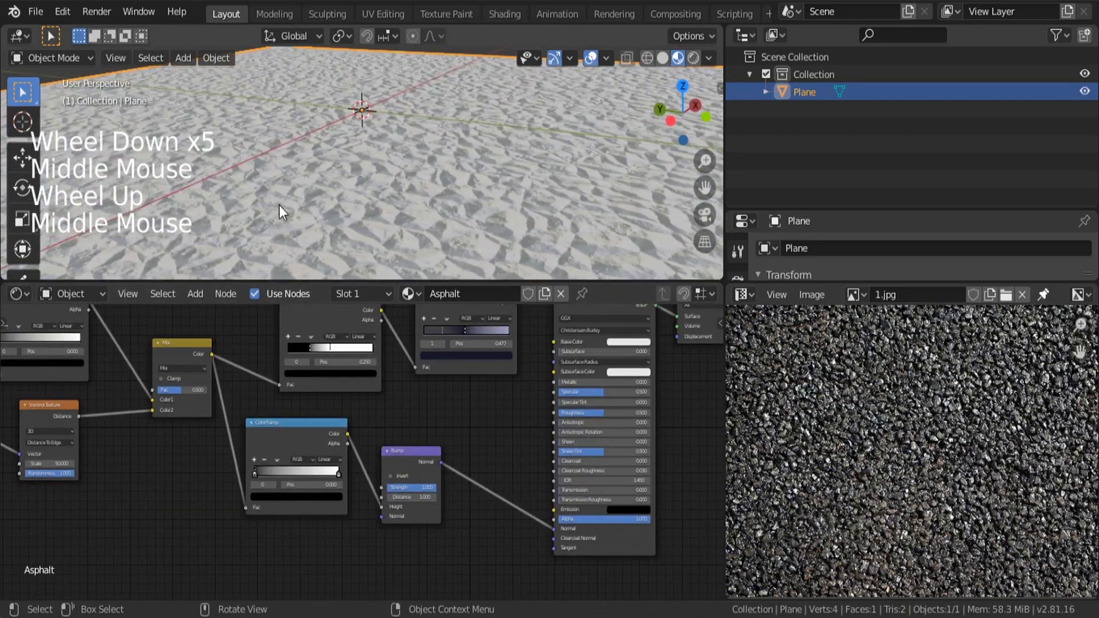
{"action": "scroll", "coordinate": [280, 205], "scroll_direction": "up", "scroll_amount": 2}
{"action": "scroll", "coordinate": [847, 430], "scroll_direction": "up", "scroll_amount": 9}
{"action": "middle_click_drag", "start_coordinate": [848, 429], "coordinate": [847, 504]}
{"action": "scroll", "coordinate": [833, 403], "scroll_direction": "down", "scroll_amount": 4}
{"action": "scroll", "coordinate": [894, 455], "scroll_direction": "down", "scroll_amount": 5}
{"action": "scroll", "coordinate": [262, 475], "scroll_direction": "up", "scroll_amount": 11}
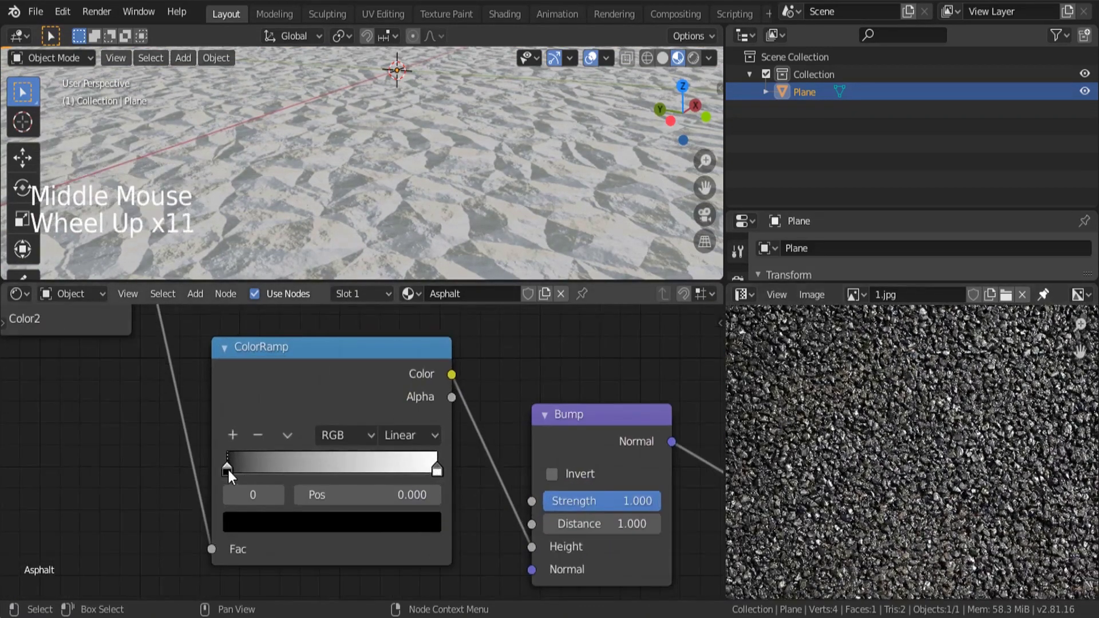
{"action": "mouse_move", "coordinate": [228, 469]}
{"action": "left_mouse_down"}
{"action": "mouse_move", "coordinate": [311, 467]}
{"action": "mouse_move", "coordinate": [228, 469]}
{"action": "left_mouse_up"}
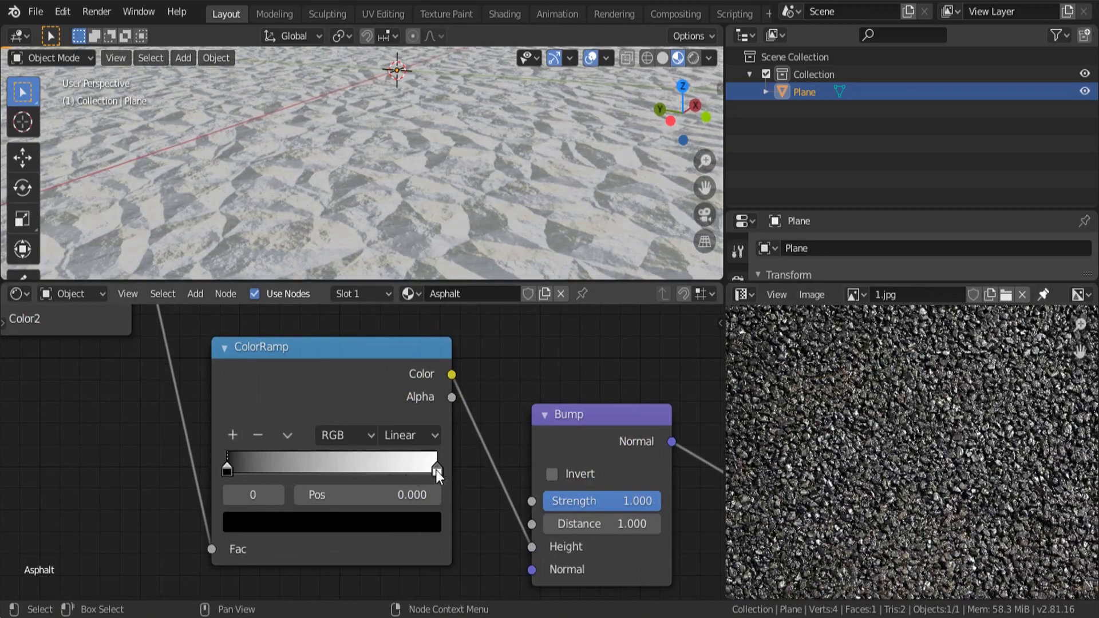
{"action": "left_click_drag", "start_coordinate": [437, 470], "coordinate": [297, 470]}
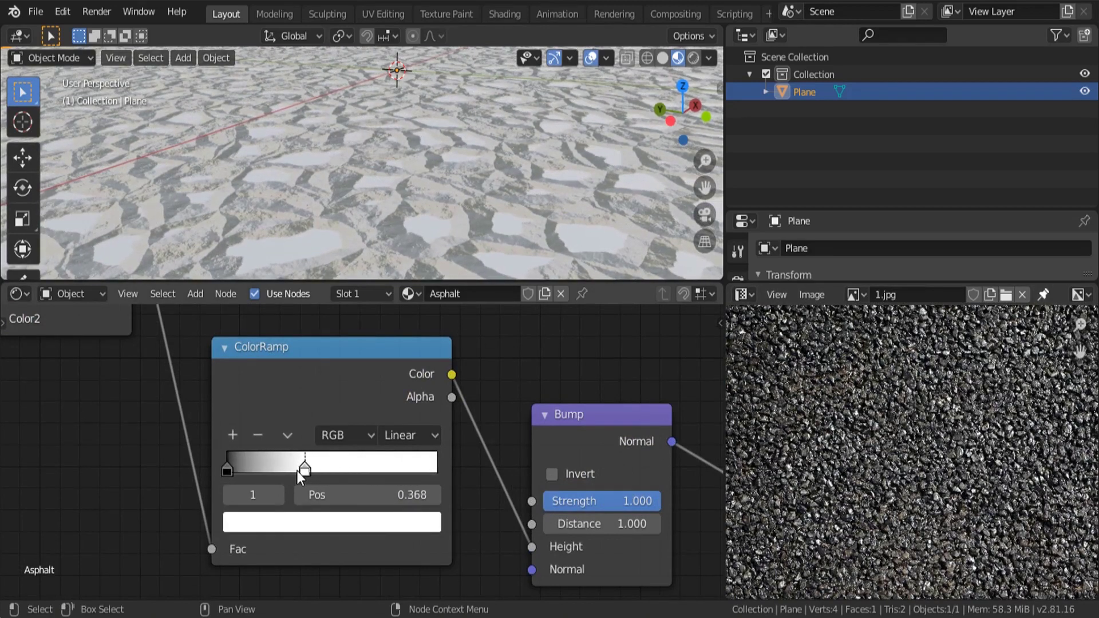
Orbit and zoom the viewport to inspect the new stone bumps on the plane
{"action": "scroll", "coordinate": [372, 172], "scroll_direction": "down", "scroll_amount": 4}
{"action": "middle_click_drag", "start_coordinate": [395, 180], "coordinate": [503, 197]}
{"action": "scroll", "coordinate": [420, 191], "scroll_direction": "up", "scroll_amount": 2}
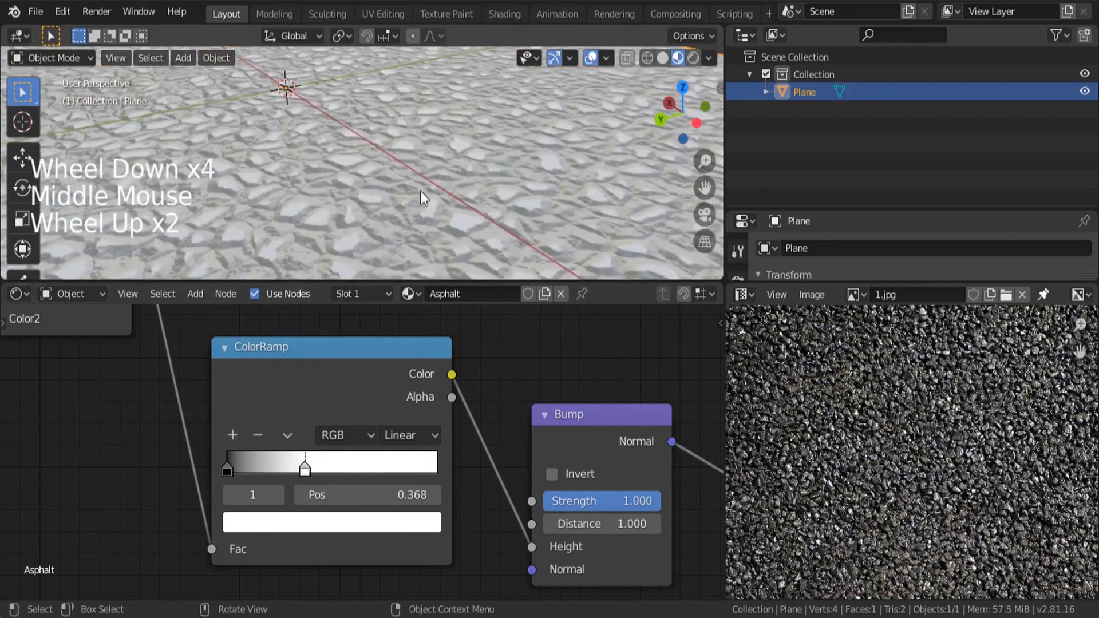
{"action": "middle_click_drag", "start_coordinate": [420, 190], "coordinate": [445, 221]}
{"action": "scroll", "coordinate": [490, 191], "scroll_direction": "down", "scroll_amount": 2}
{"action": "scroll", "coordinate": [445, 222], "scroll_direction": "up", "scroll_amount": 1}
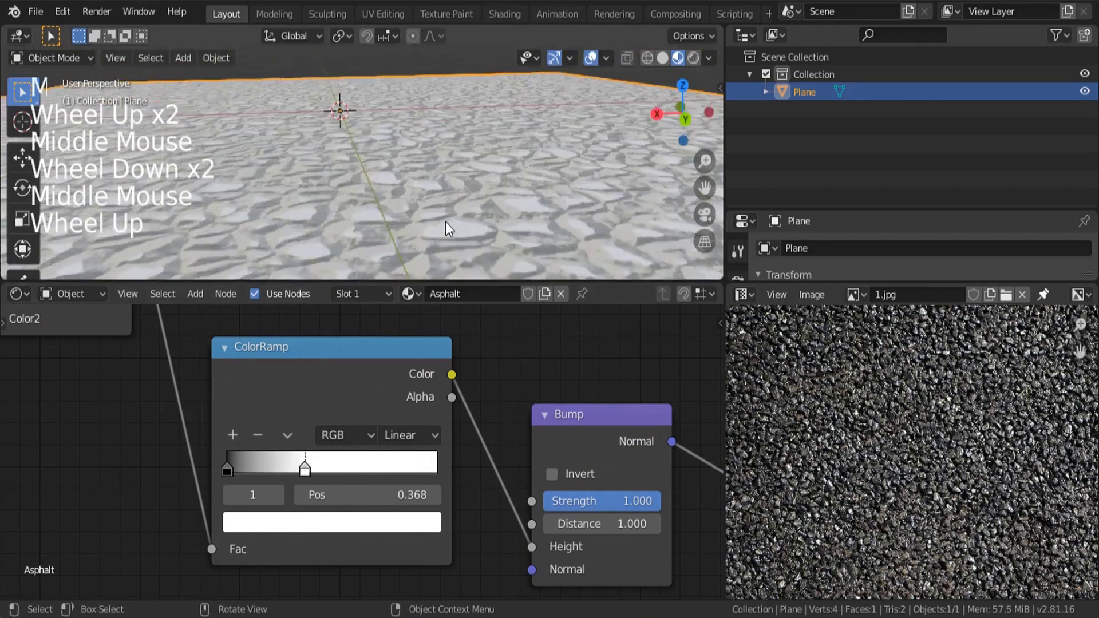
{"action": "scroll", "coordinate": [445, 221], "scroll_direction": "up", "scroll_amount": 1}
Shift the black stop further right to 0.241 and compare the crisper stone relief
{"action": "left_click_drag", "start_coordinate": [229, 472], "coordinate": [277, 482]}
{"action": "scroll", "coordinate": [381, 171], "scroll_direction": "up", "scroll_amount": 1}
{"action": "middle_click_drag", "start_coordinate": [380, 172], "coordinate": [418, 194]}
{"action": "scroll", "coordinate": [399, 194], "scroll_direction": "down", "scroll_amount": 4}
{"action": "scroll", "coordinate": [418, 195], "scroll_direction": "up", "scroll_amount": 4}
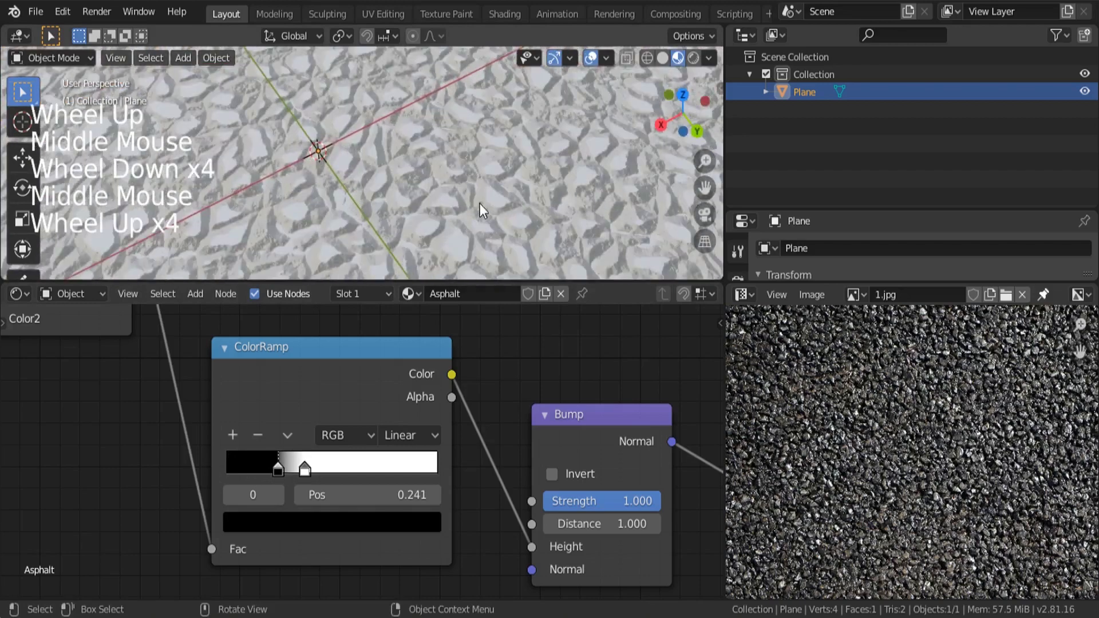
{"action": "middle_click_drag", "start_coordinate": [481, 206], "coordinate": [297, 182]}
{"action": "scroll", "coordinate": [344, 206], "scroll_direction": "up", "scroll_amount": 3}
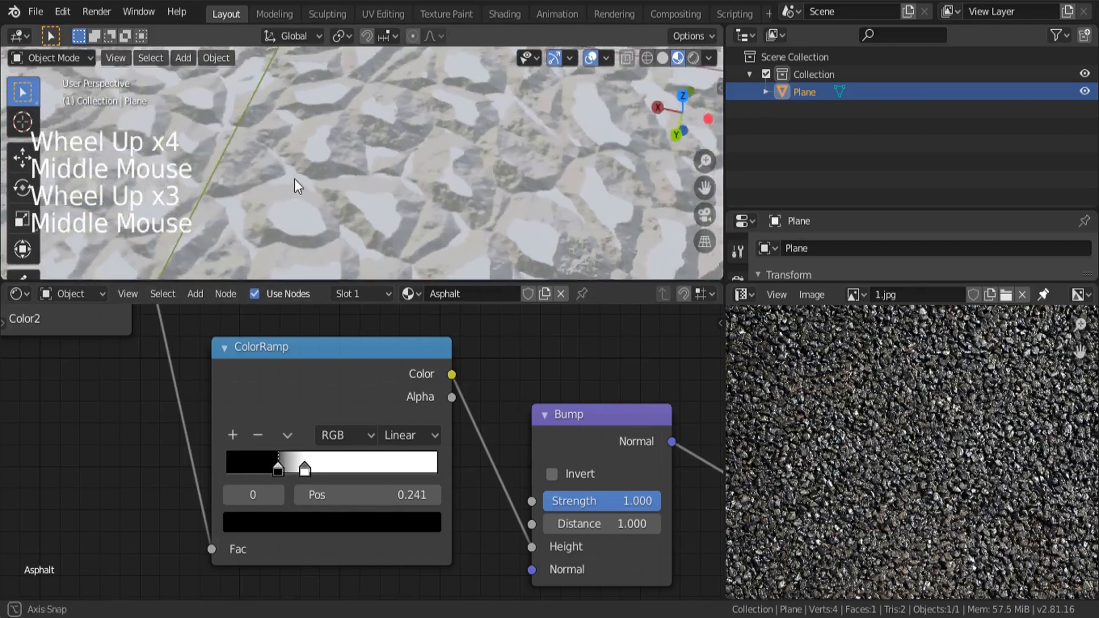
{"action": "scroll", "coordinate": [294, 189], "scroll_direction": "up", "scroll_amount": 3}
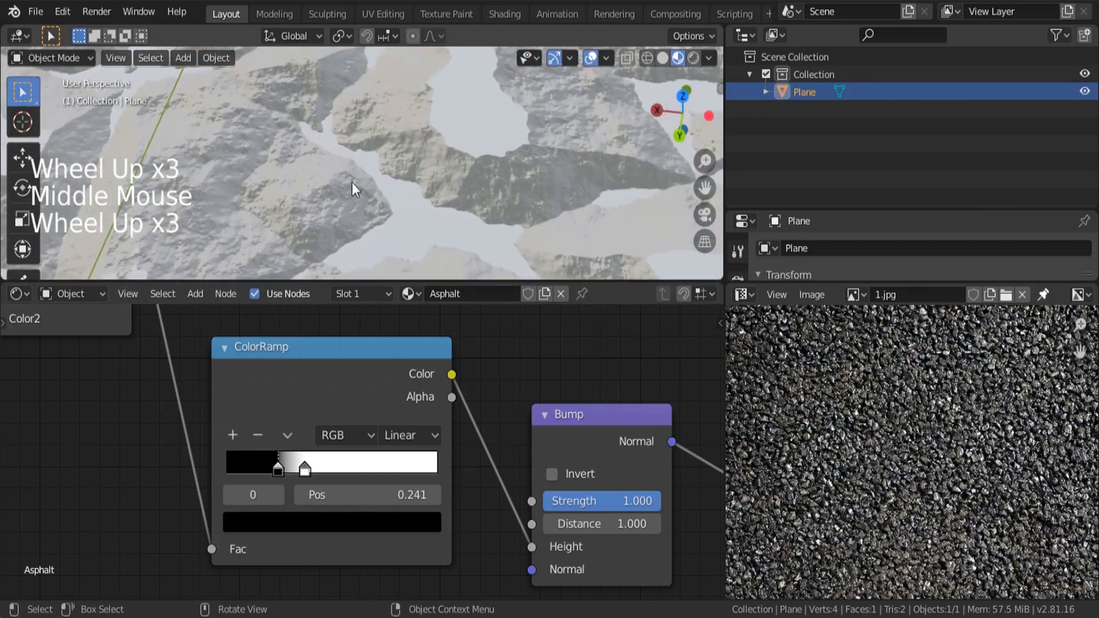
{"action": "scroll", "coordinate": [938, 458], "scroll_direction": "up", "scroll_amount": 3}
{"action": "scroll", "coordinate": [413, 148], "scroll_direction": "down", "scroll_amount": 4}
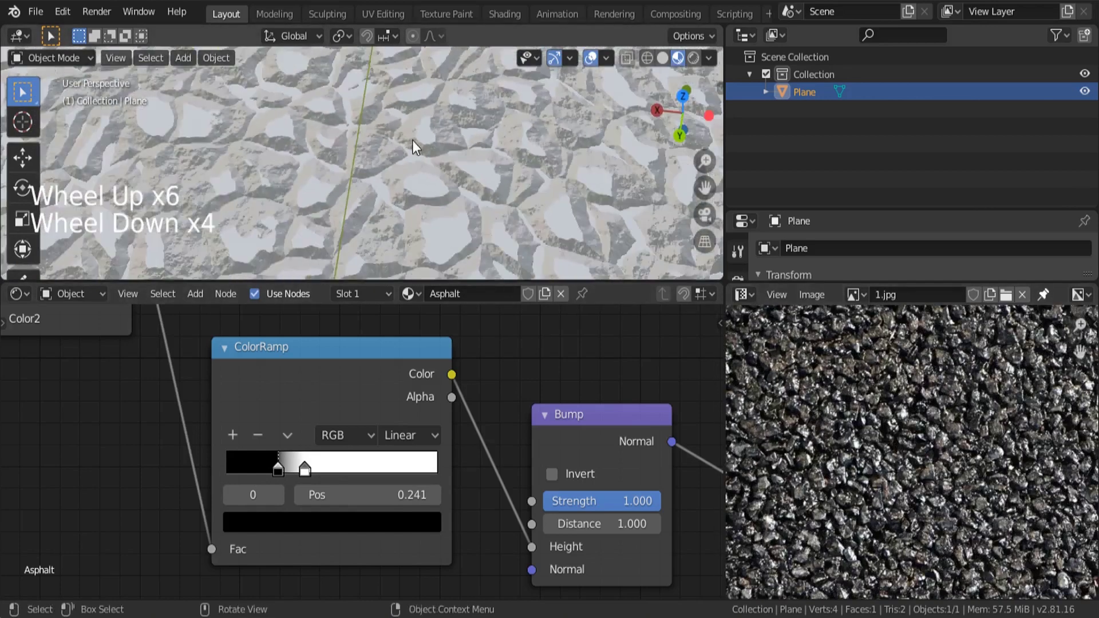
{"action": "scroll", "coordinate": [422, 186], "scroll_direction": "up", "scroll_amount": 3}
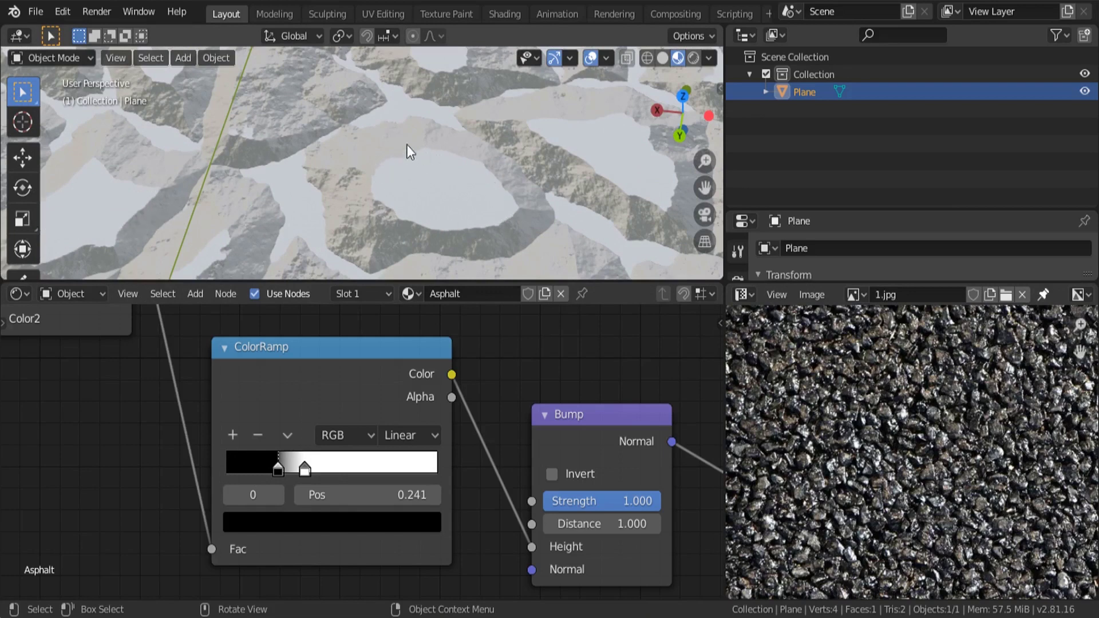
{"action": "scroll", "coordinate": [356, 165], "scroll_direction": "down", "scroll_amount": 4}
{"action": "middle_click_drag", "start_coordinate": [363, 172], "coordinate": [416, 135]}
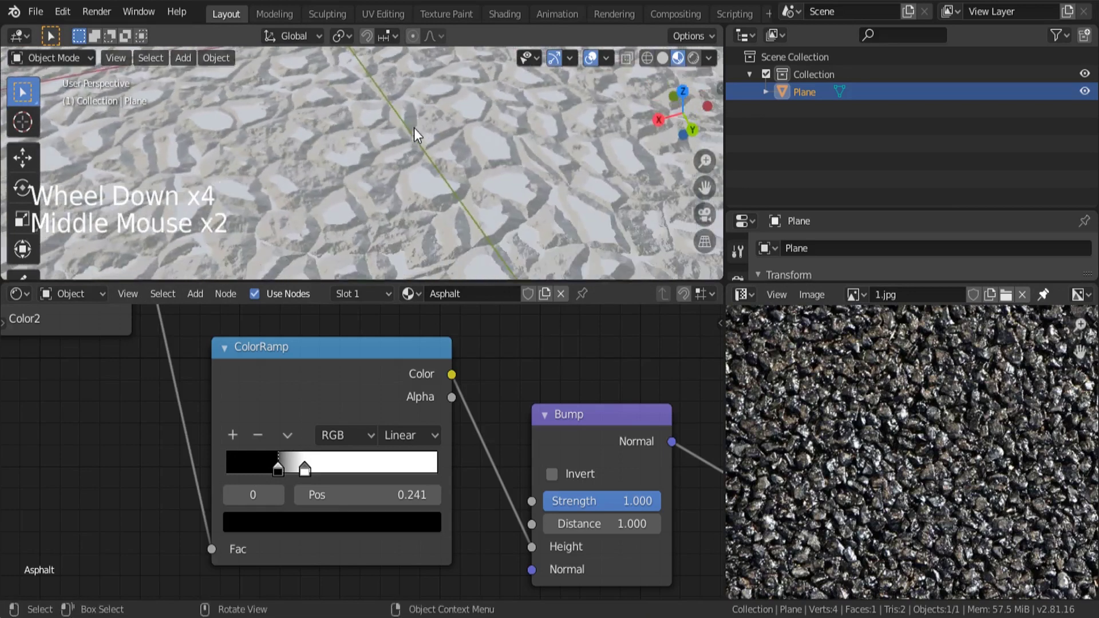
{"action": "scroll", "coordinate": [355, 428], "scroll_direction": "down", "scroll_amount": 6}
Add a Noise Texture node below the ColorRamp
{"action": "middle_click_drag", "start_coordinate": [123, 536], "coordinate": [201, 435]}
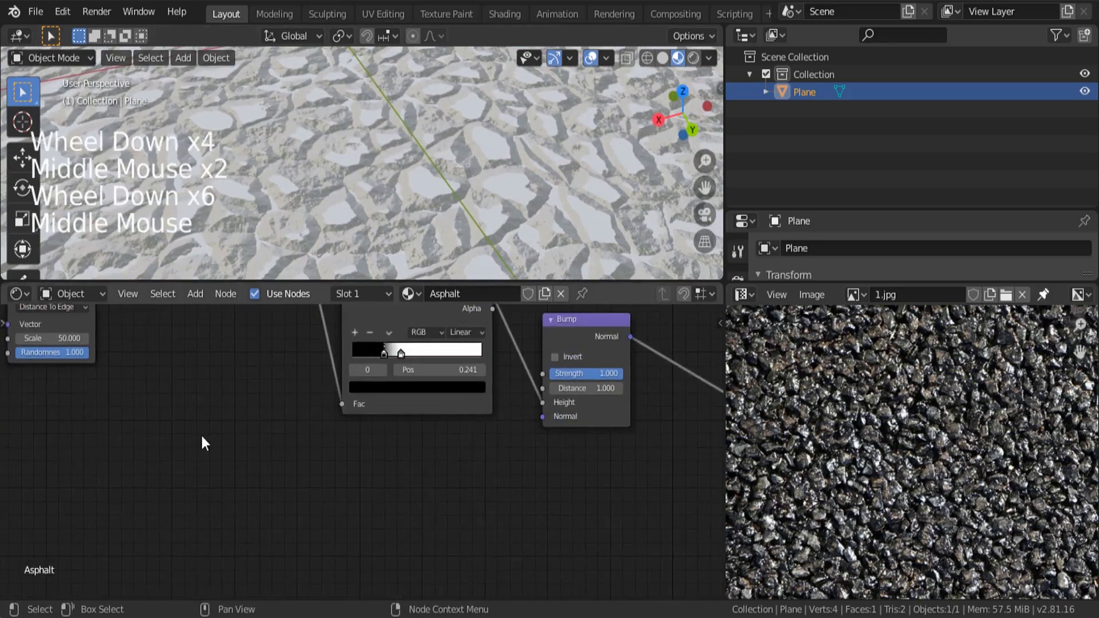
{"action": "key", "text": "shift+a"}
{"action": "left_click", "coordinate": [187, 410]}
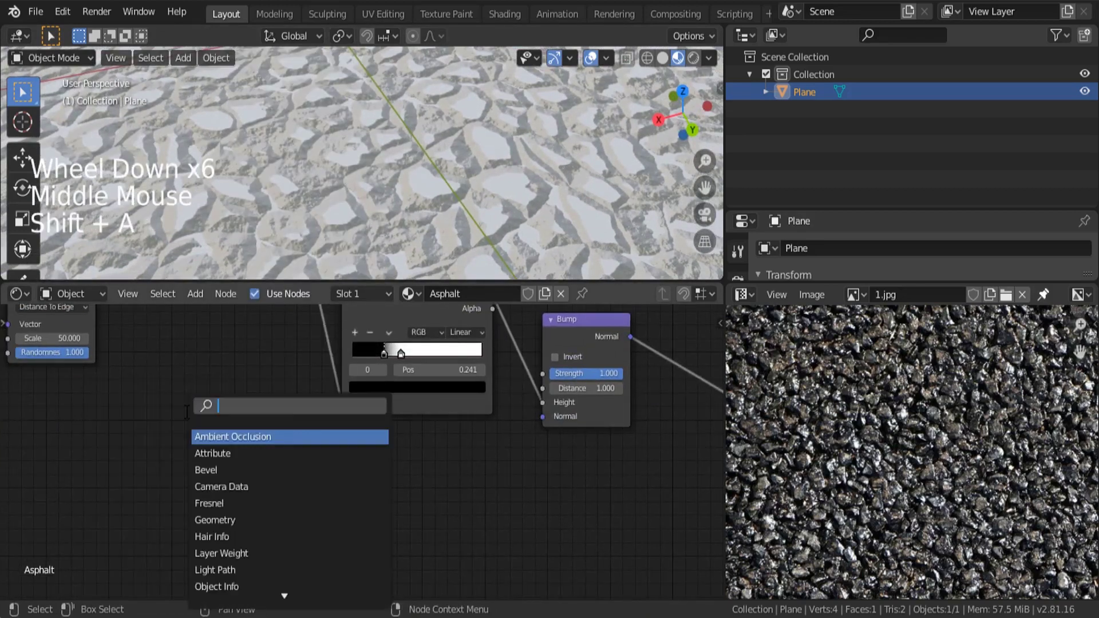
{"action": "type", "text": "noi"}
{"action": "key", "text": "Return"}
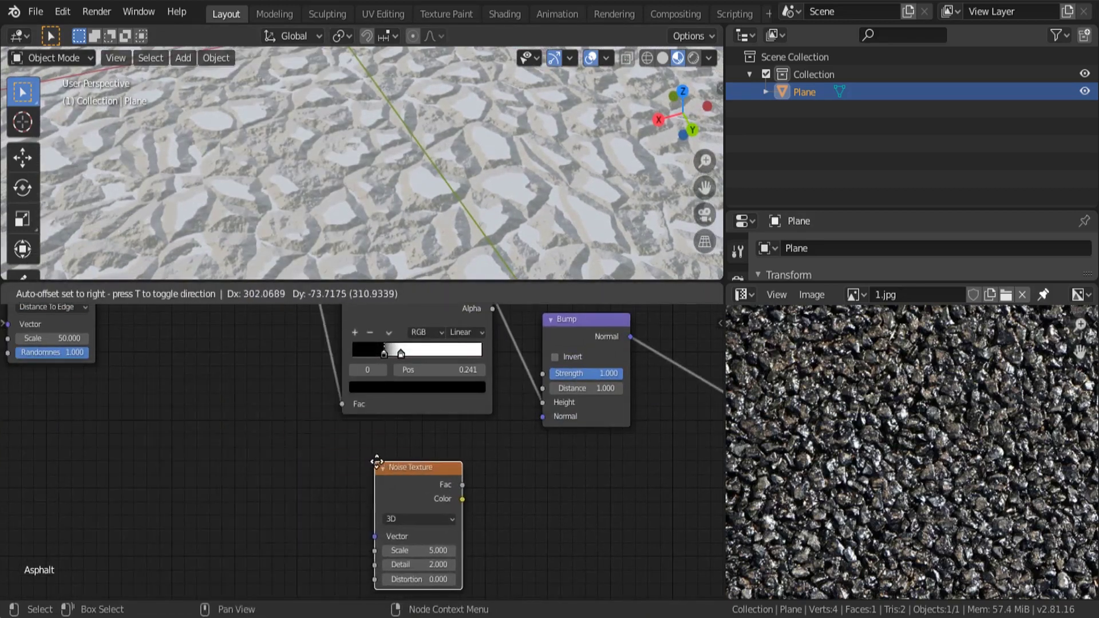
{"action": "left_click", "coordinate": [376, 462]}
Insert a MixRGB node on the link between the ColorRamp and Bump
{"action": "middle_click_drag", "start_coordinate": [448, 356], "coordinate": [408, 380]}
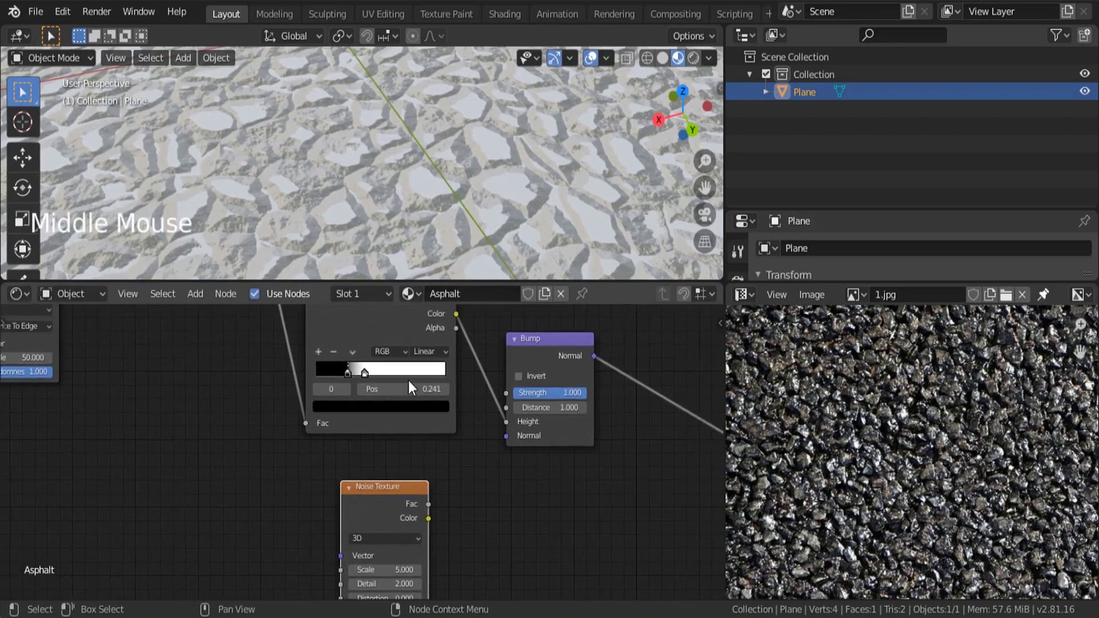
{"action": "scroll", "coordinate": [289, 413], "scroll_direction": "down", "scroll_amount": 3}
{"action": "key", "text": "shift+a"}
{"action": "left_click", "coordinate": [291, 407]}
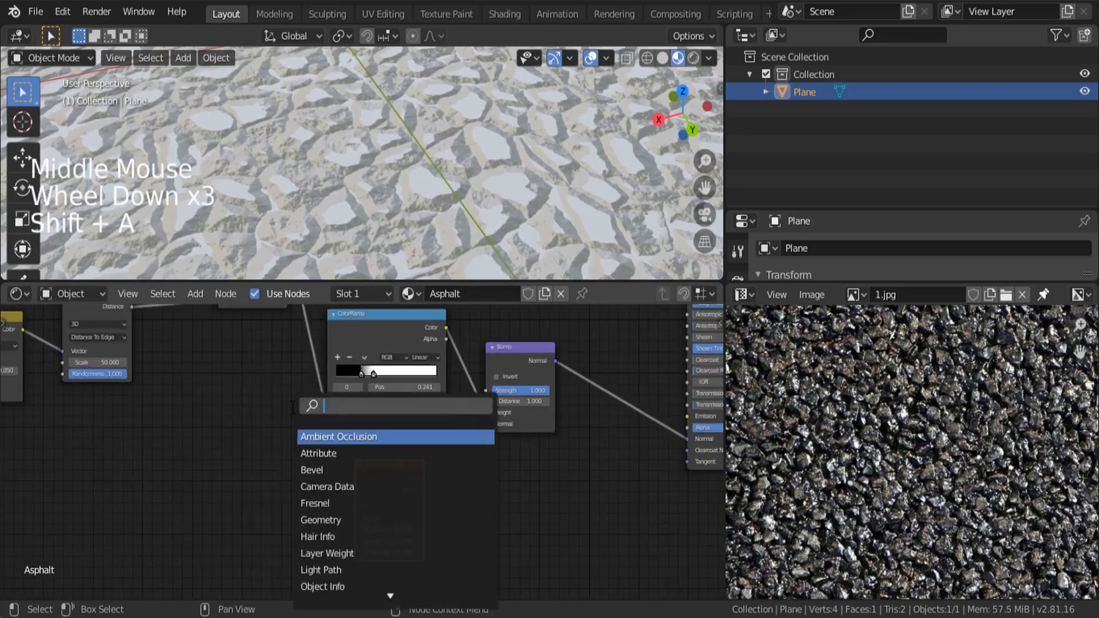
{"action": "type", "text": "mix"}
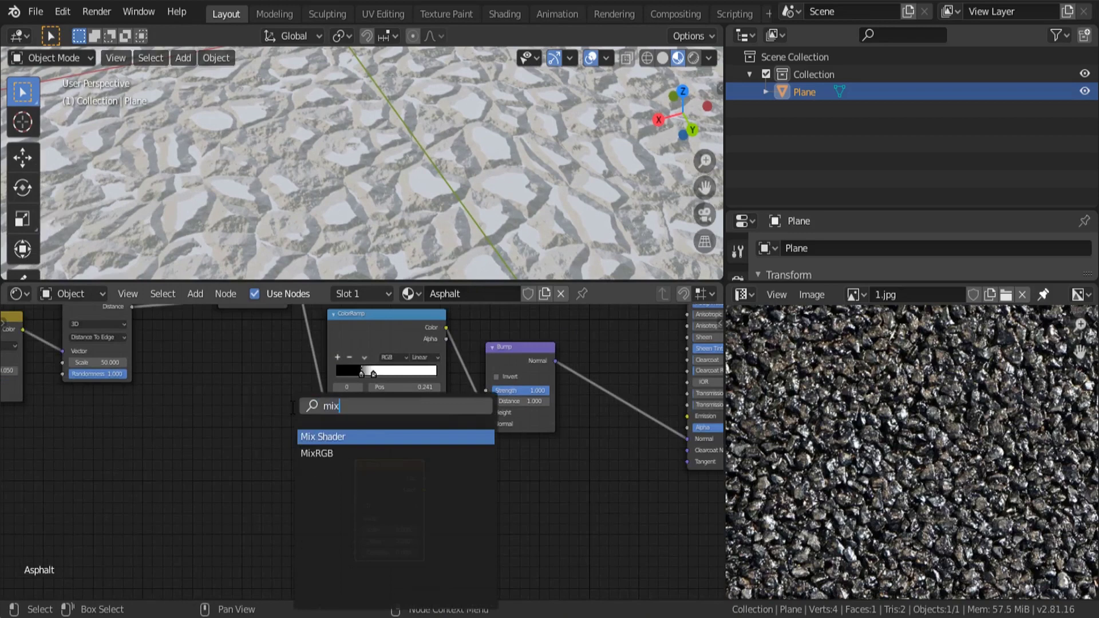
{"action": "key", "text": "Down"}
{"action": "key", "text": "Return"}
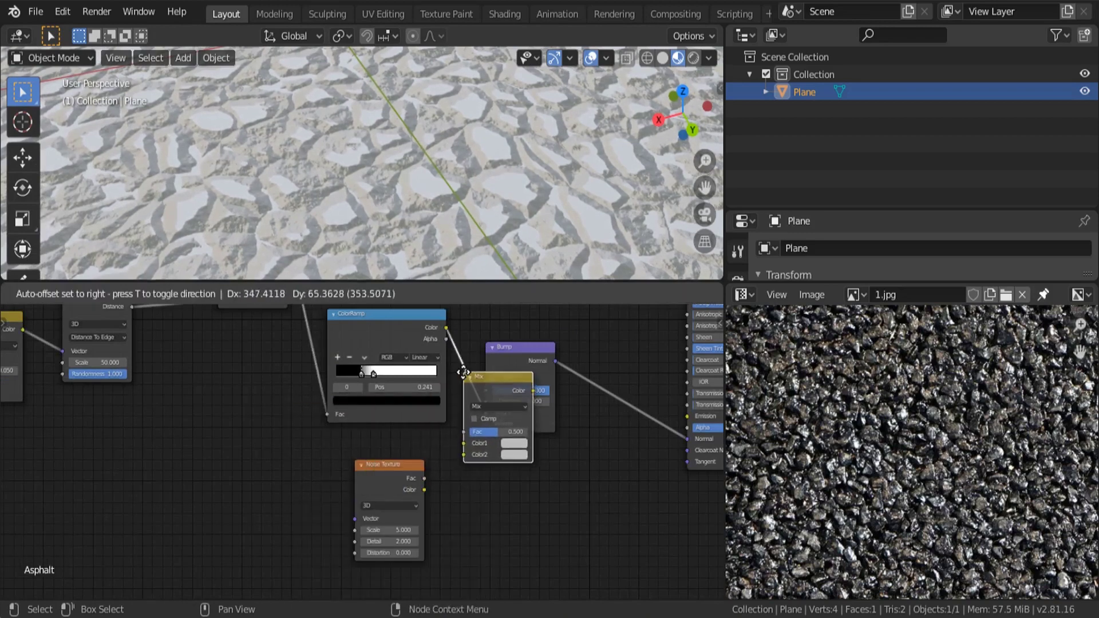
{"action": "left_click", "coordinate": [462, 373]}
Connect the Noise Texture Color into Mix Color2 and set Fac to 1.000
{"action": "scroll", "coordinate": [444, 478], "scroll_direction": "up", "scroll_amount": 4}
{"action": "left_click_drag", "start_coordinate": [418, 496], "coordinate": [501, 449]}
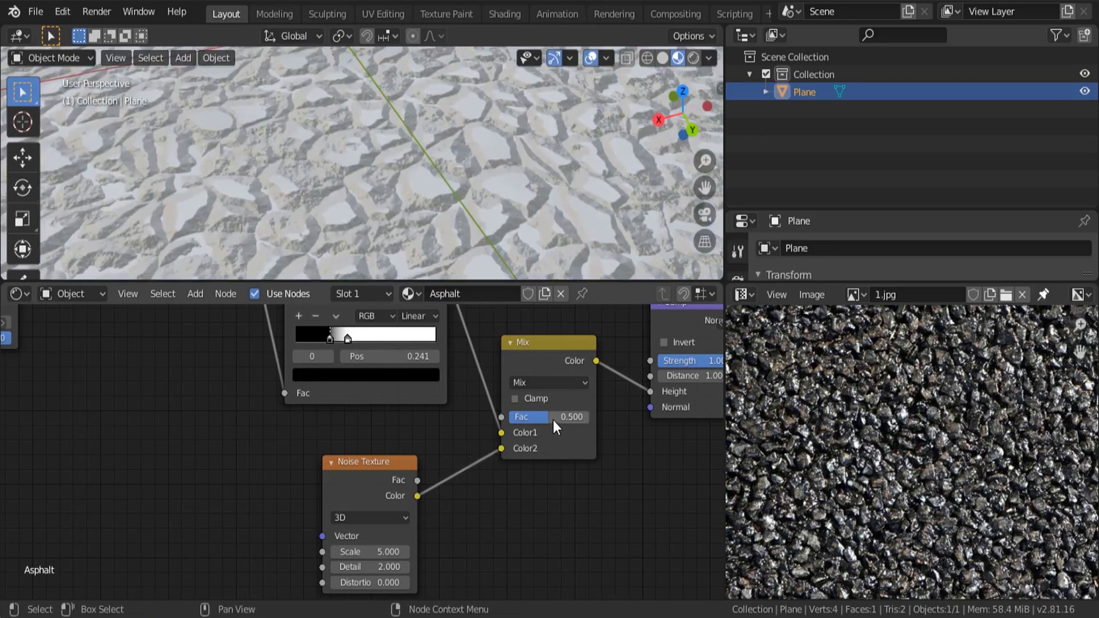
{"action": "left_click_drag", "start_coordinate": [554, 421], "coordinate": [602, 421]}
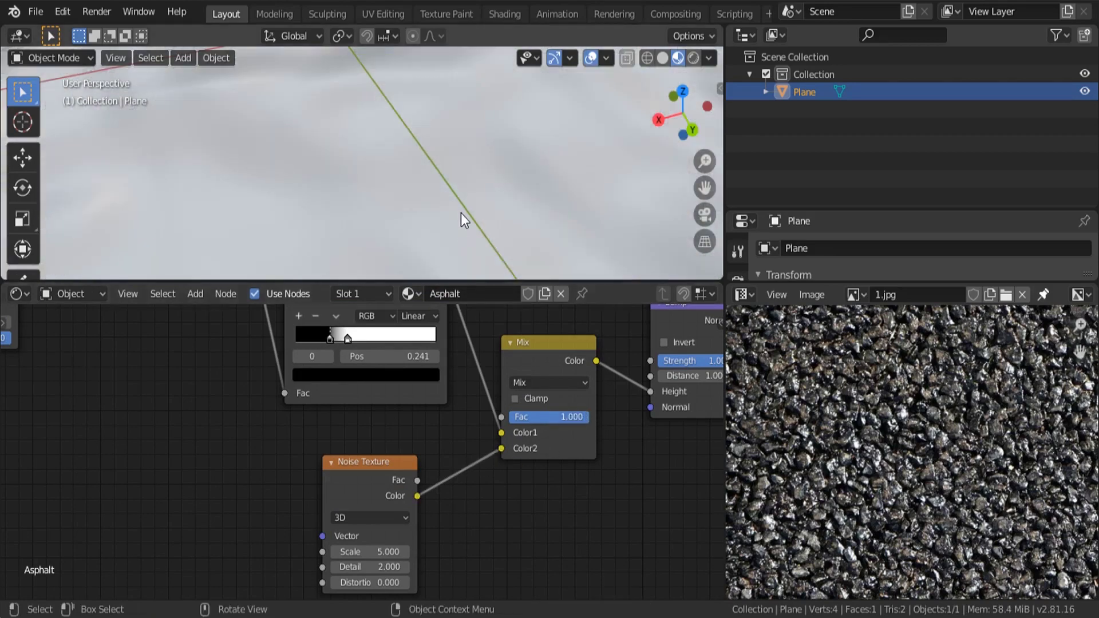
{"action": "scroll", "coordinate": [461, 218], "scroll_direction": "down", "scroll_amount": 9}
{"action": "scroll", "coordinate": [462, 217], "scroll_direction": "up", "scroll_amount": 2}
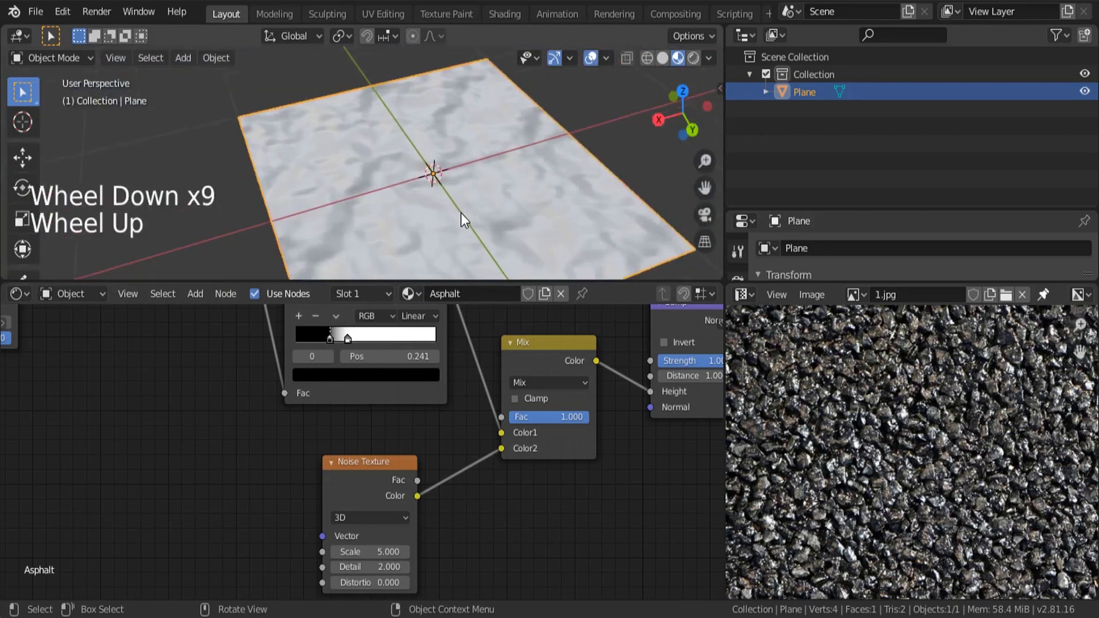
Set the Noise Texture Scale to 50, raise Detail to 16, then change Scale to 25
{"action": "left_click", "coordinate": [375, 551]}
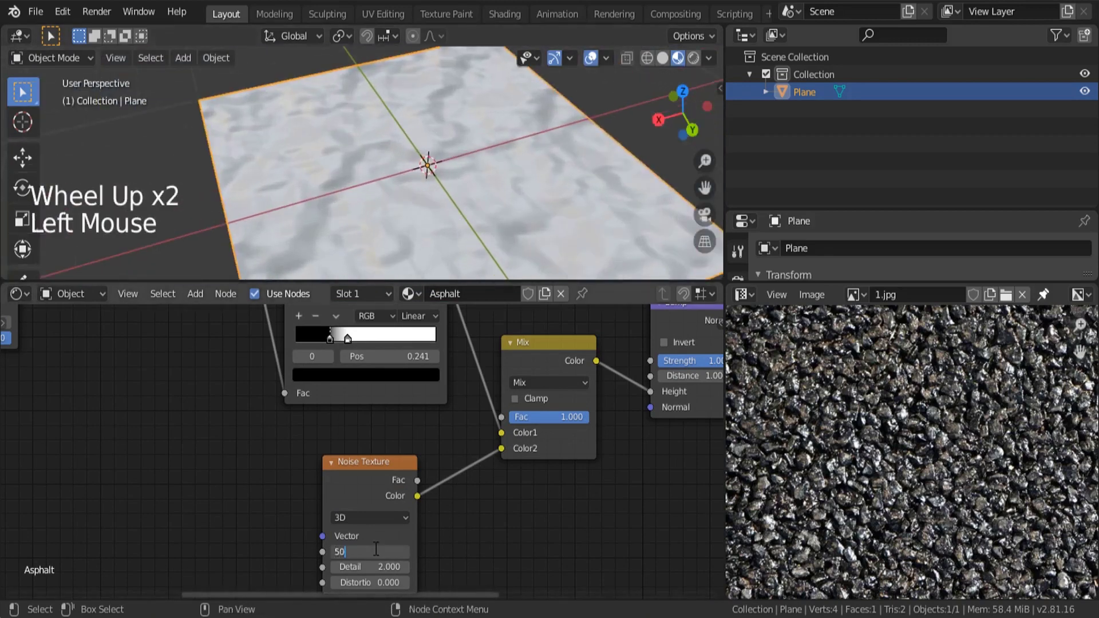
{"action": "type", "text": "50"}
{"action": "key", "text": "Return"}
{"action": "middle_click_drag", "start_coordinate": [443, 579], "coordinate": [413, 521]}
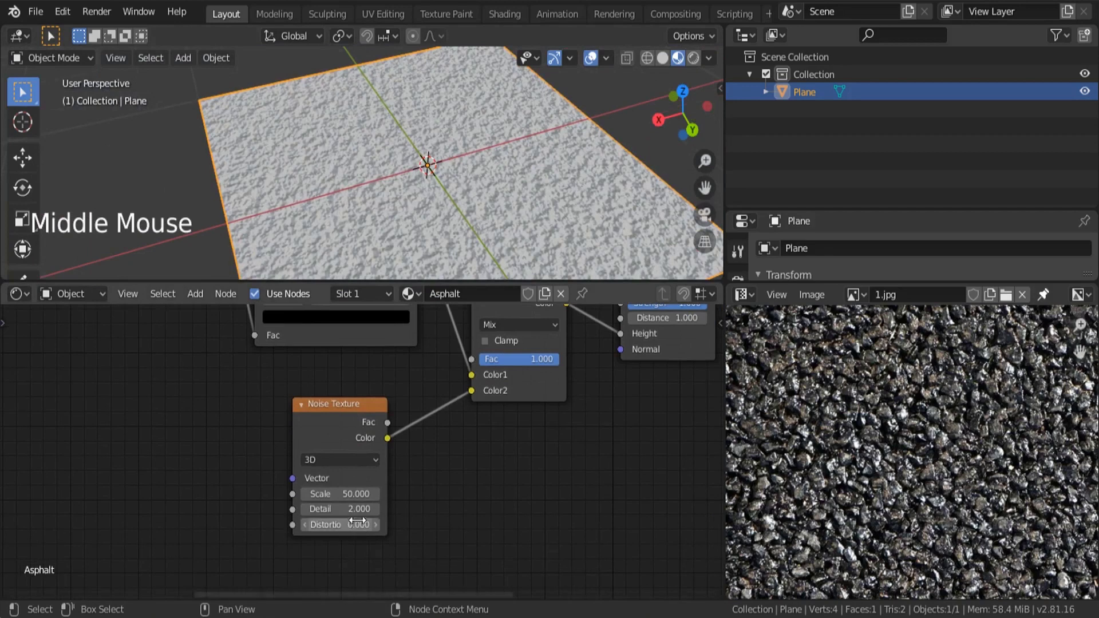
{"action": "left_click", "coordinate": [343, 509]}
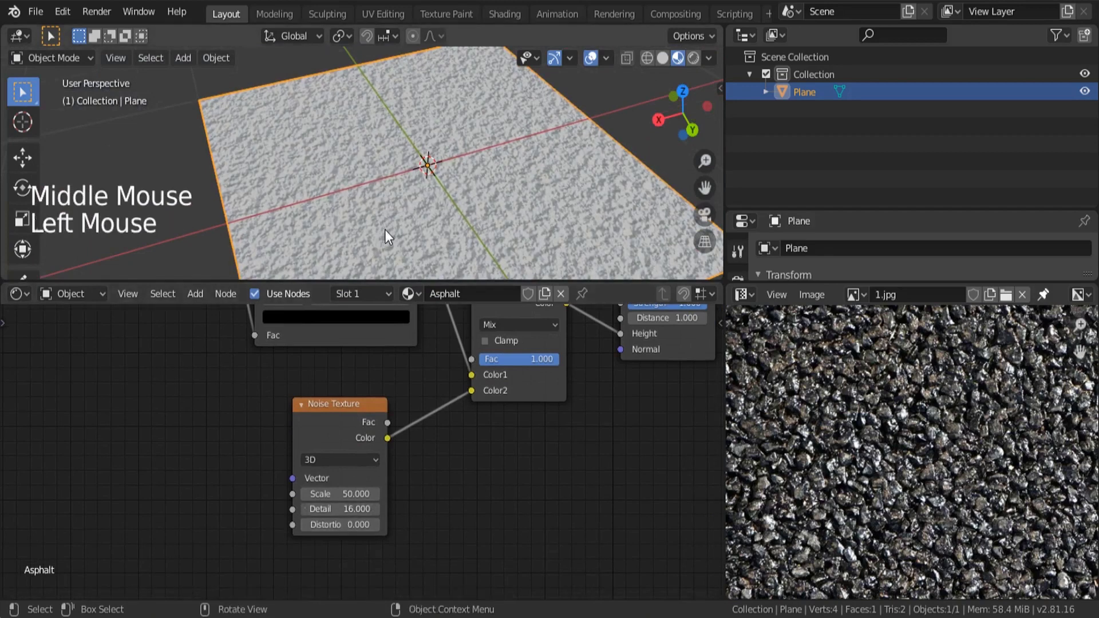
{"action": "scroll", "coordinate": [389, 229], "scroll_direction": "up", "scroll_amount": 8}
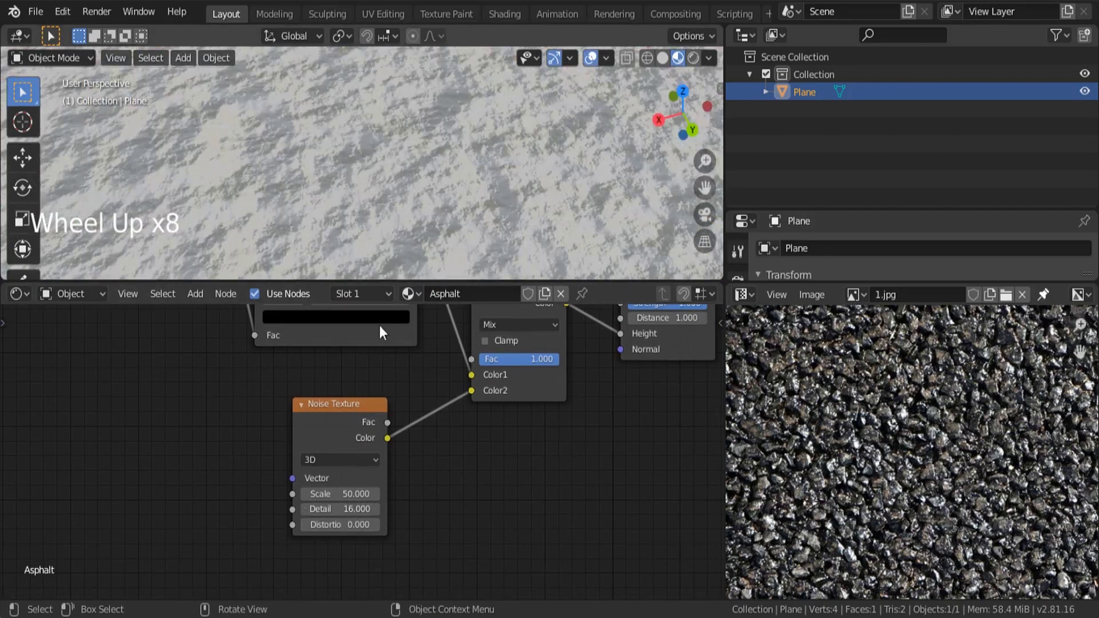
{"action": "left_click", "coordinate": [350, 494]}
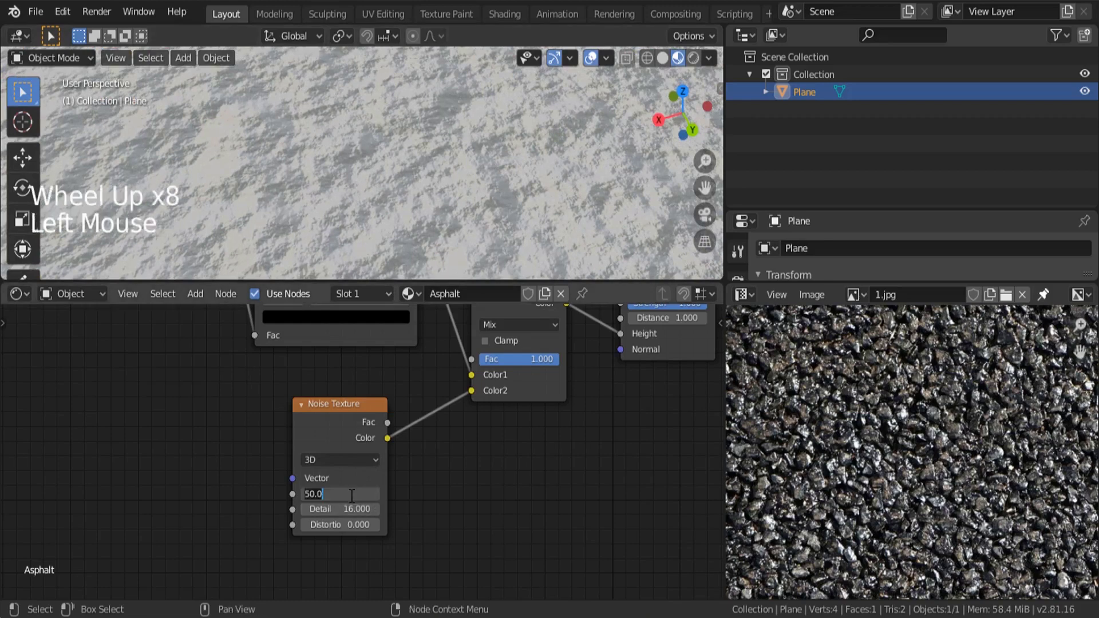
{"action": "key", "text": "Return"}
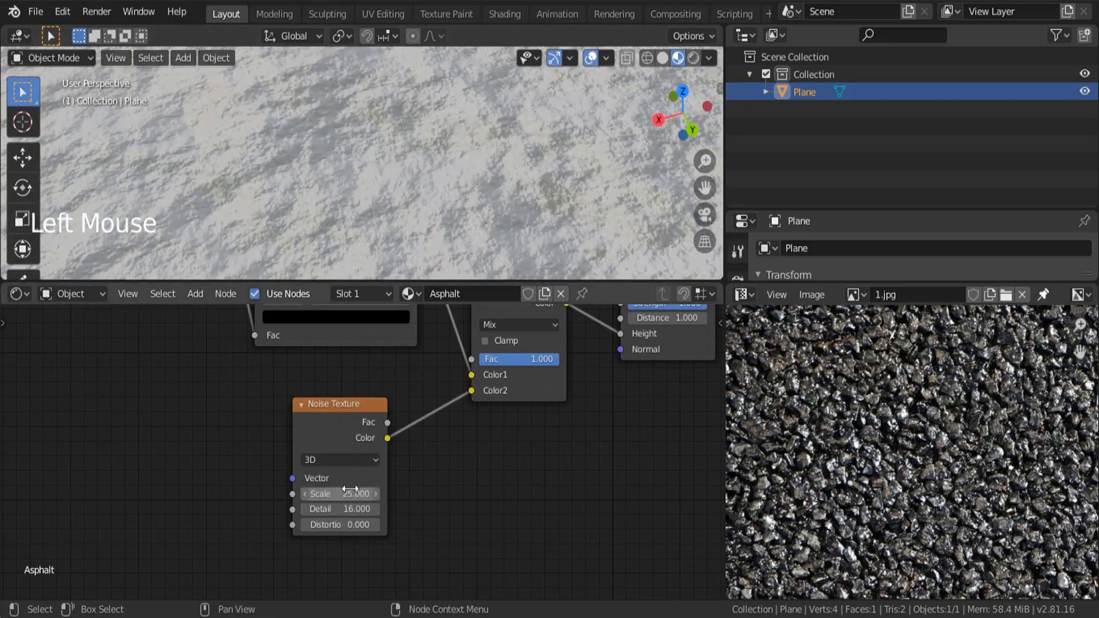
Lower the Mix node Fac toward zero, then set it to 0.1
{"action": "scroll", "coordinate": [328, 212], "scroll_direction": "down", "scroll_amount": 6}
{"action": "middle_click_drag", "start_coordinate": [421, 415], "coordinate": [404, 504]}
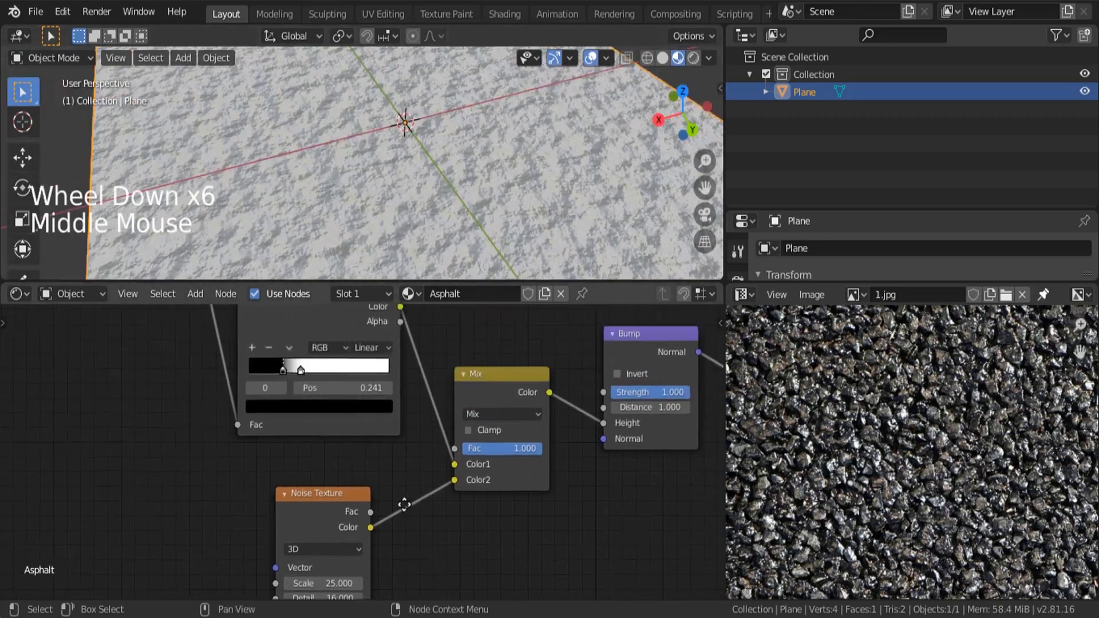
{"action": "scroll", "coordinate": [502, 483], "scroll_direction": "up", "scroll_amount": 9}
{"action": "left_click_drag", "start_coordinate": [534, 482], "coordinate": [462, 482]}
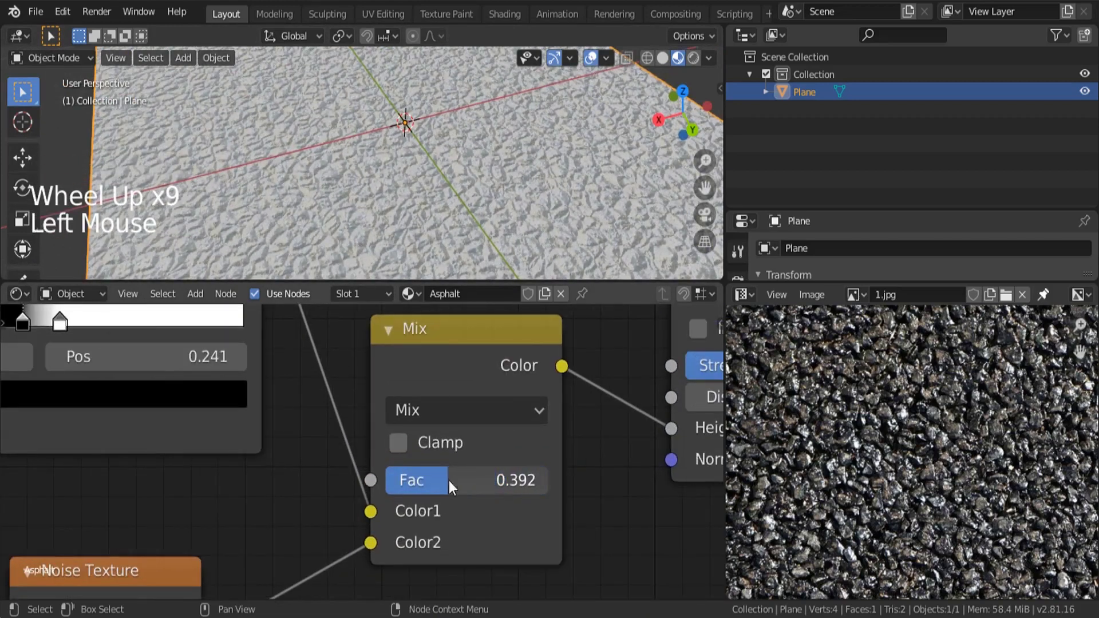
{"action": "middle_click_drag", "start_coordinate": [363, 143], "coordinate": [400, 184]}
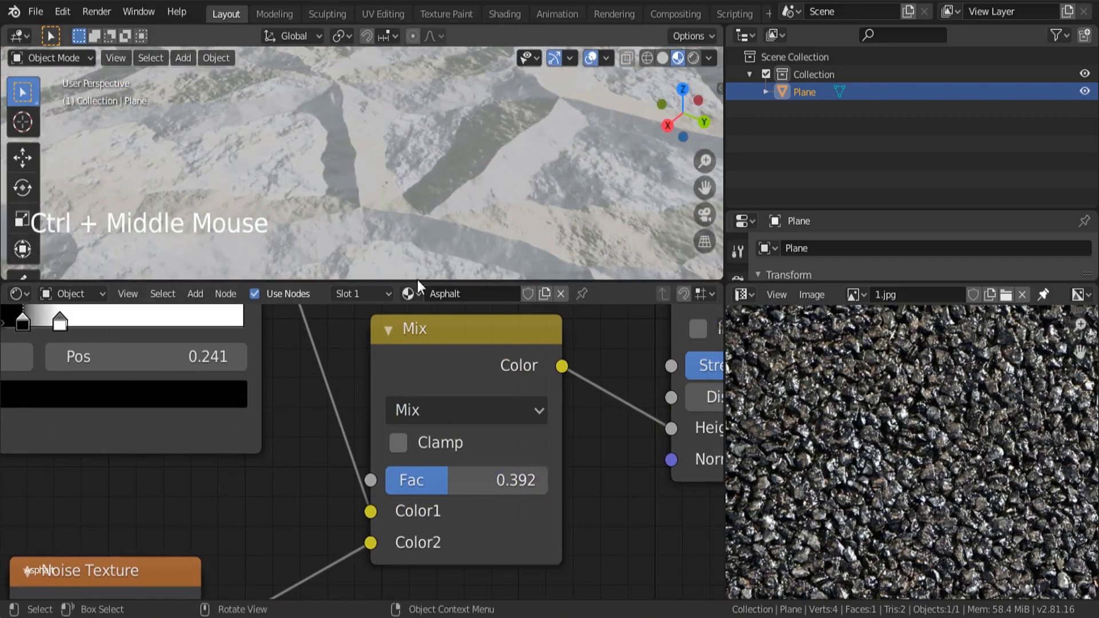
{"action": "left_click_drag", "start_coordinate": [444, 482], "coordinate": [379, 482]}
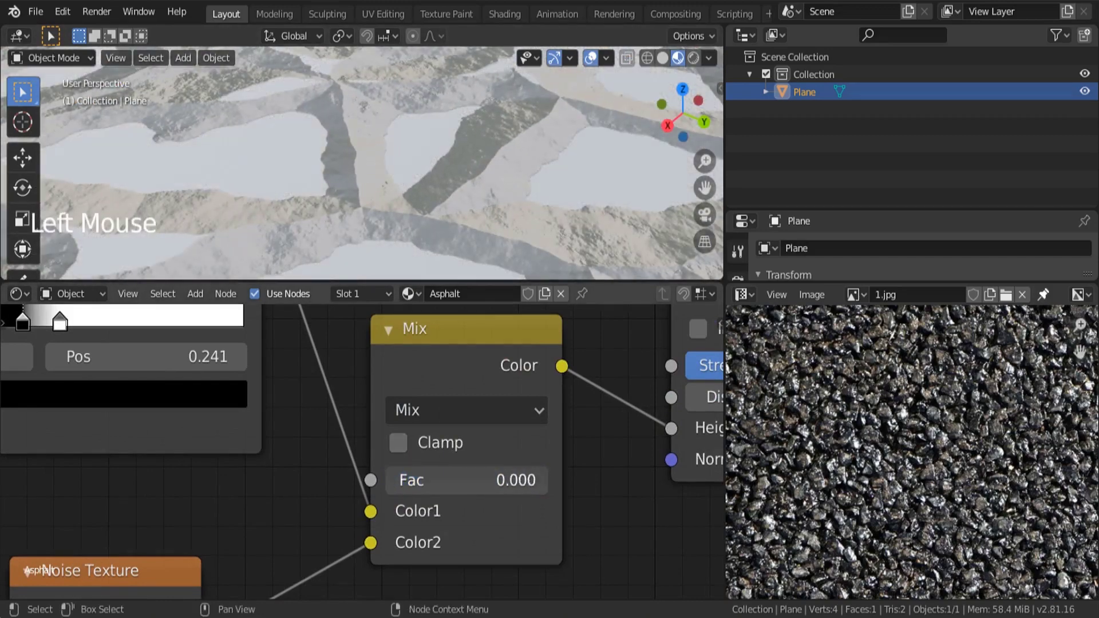
{"action": "scroll", "coordinate": [342, 486], "scroll_direction": "down", "scroll_amount": 5}
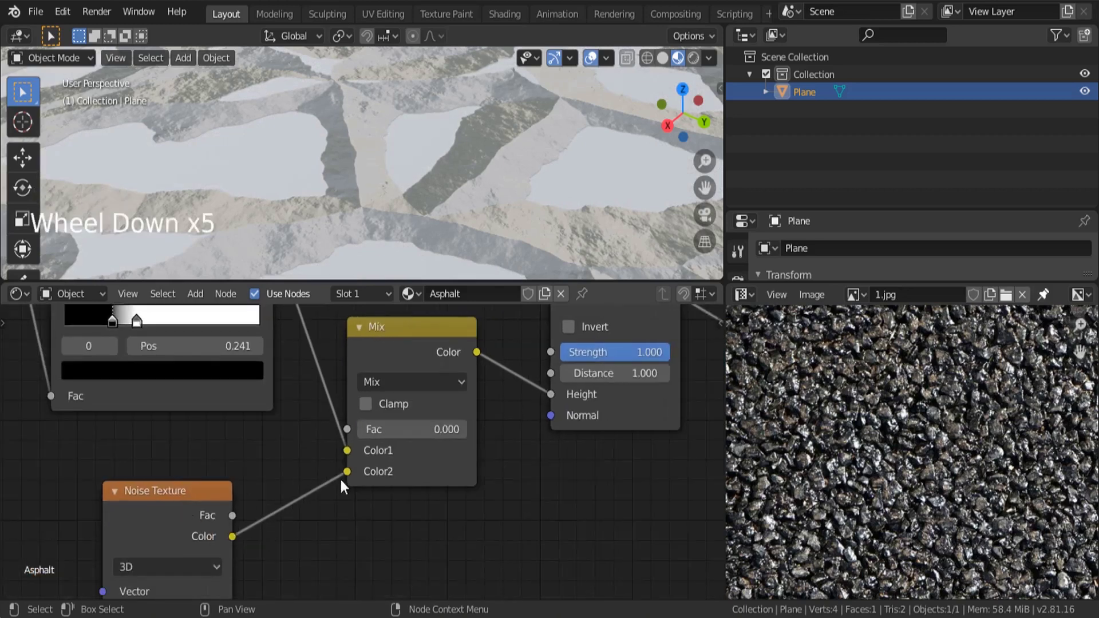
{"action": "left_click", "coordinate": [382, 427]}
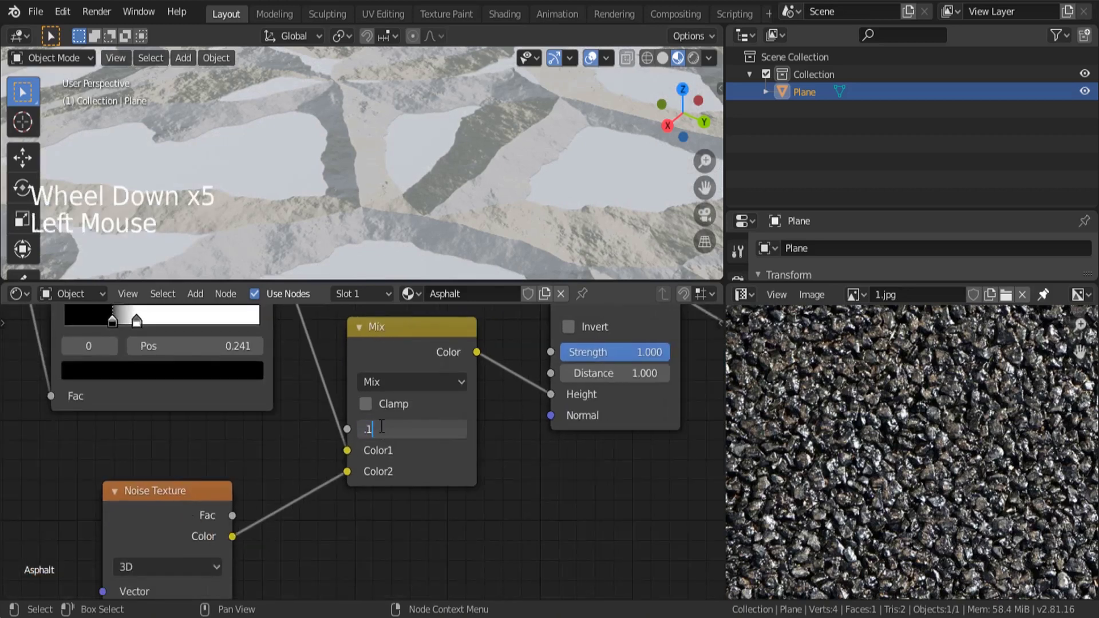
{"action": "type", "text": ".1"}
{"action": "key", "text": "Return"}
{"action": "middle_click_drag", "start_coordinate": [393, 276], "coordinate": [304, 133]}
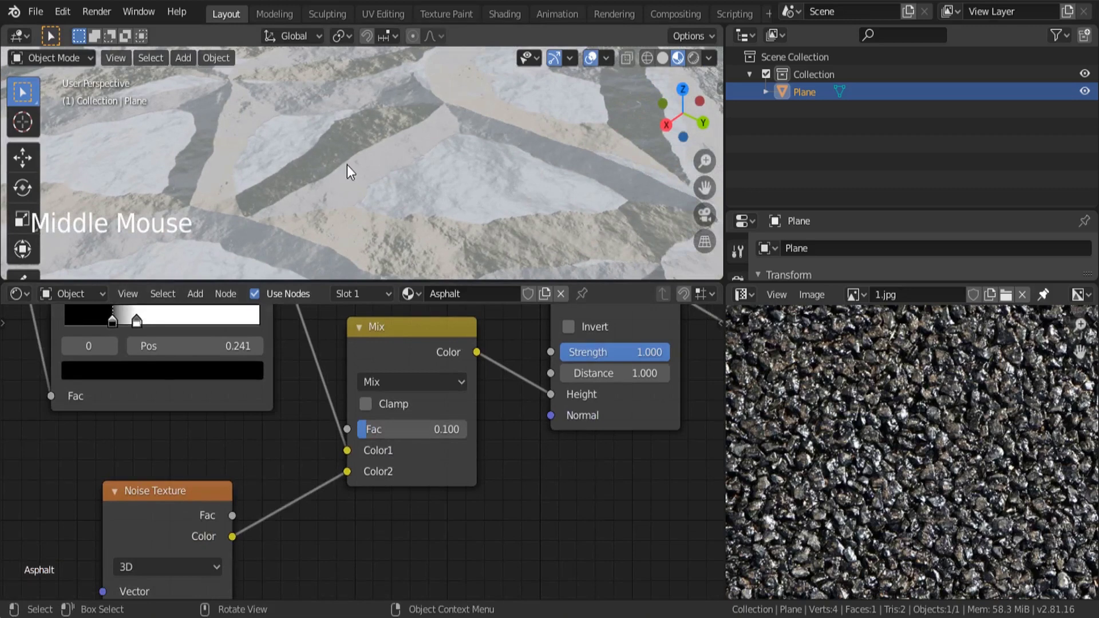
Set the Noise Texture Scale to 10
{"action": "middle_click_drag", "start_coordinate": [241, 504], "coordinate": [266, 361]}
{"action": "left_click", "coordinate": [197, 465]}
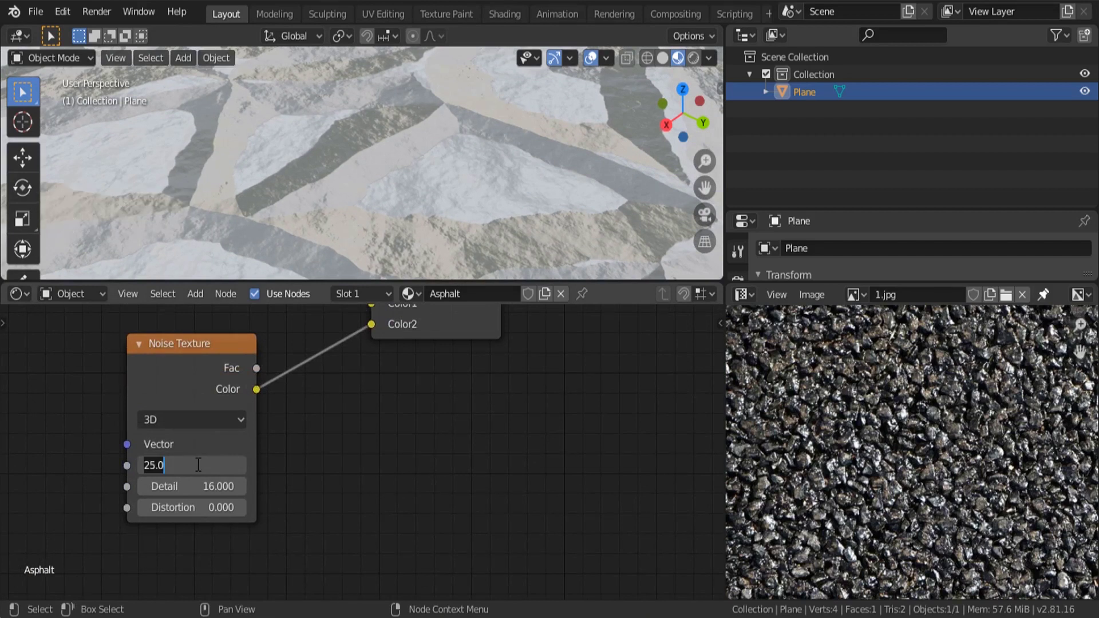
{"action": "key", "text": "Return"}
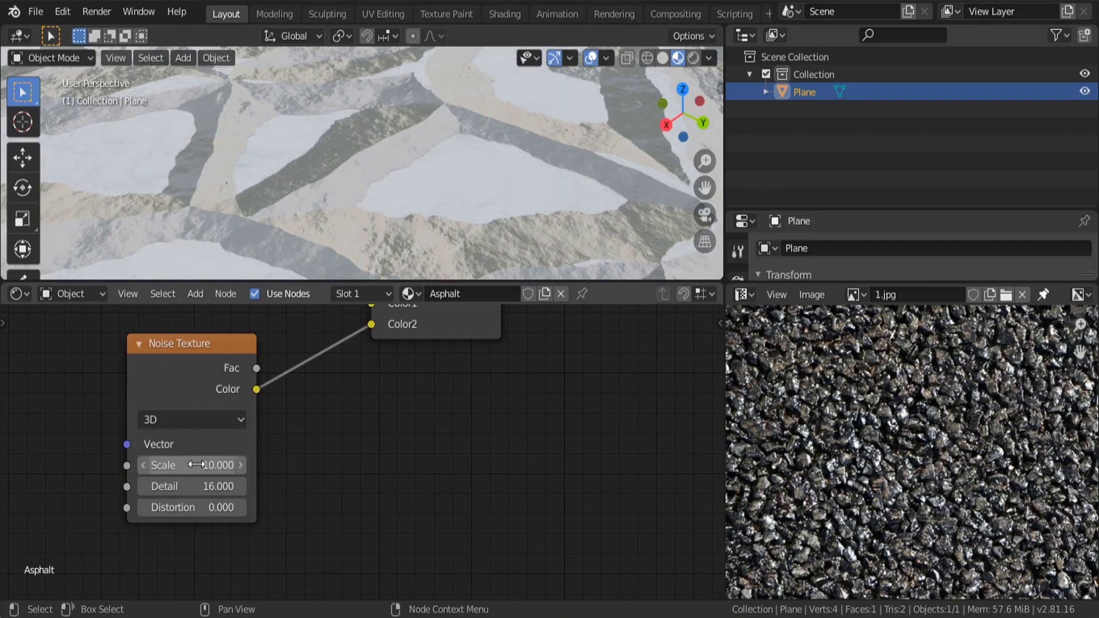
{"action": "scroll", "coordinate": [344, 368], "scroll_direction": "down", "scroll_amount": 4}
Set the Mix node Fac to 0.35
{"action": "middle_click_drag", "start_coordinate": [344, 368], "coordinate": [328, 507]}
{"action": "scroll", "coordinate": [345, 478], "scroll_direction": "up", "scroll_amount": 5}
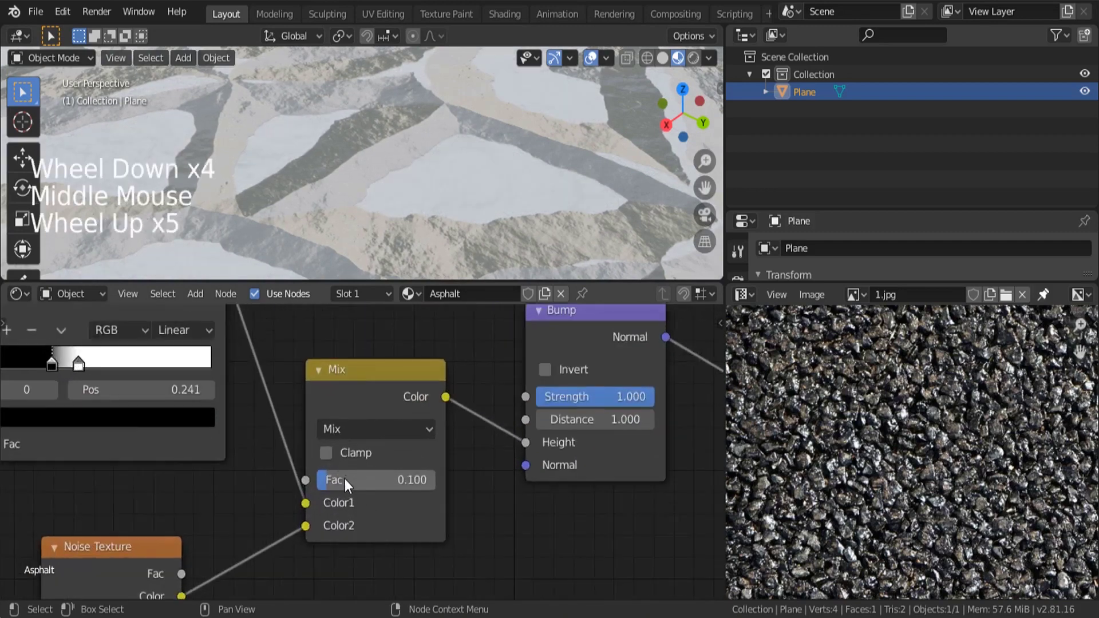
{"action": "left_click_drag", "start_coordinate": [345, 479], "coordinate": [373, 480]}
{"action": "left_click", "coordinate": [383, 479]}
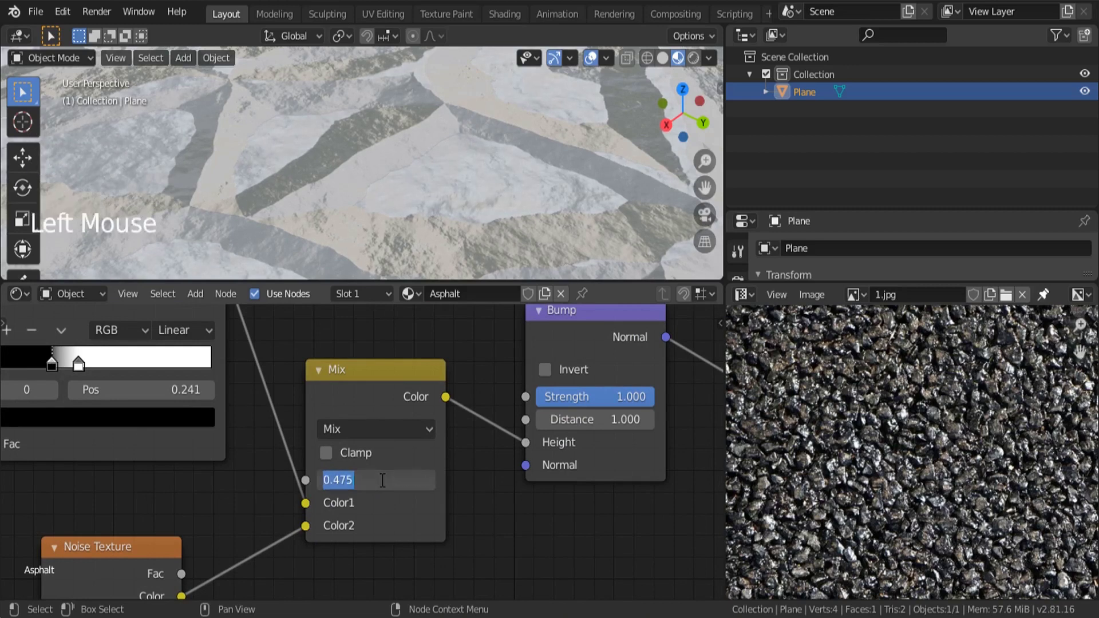
{"action": "type", "text": ".35"}
{"action": "key", "text": "Return"}
{"action": "scroll", "coordinate": [407, 140], "scroll_direction": "down", "scroll_amount": 3}
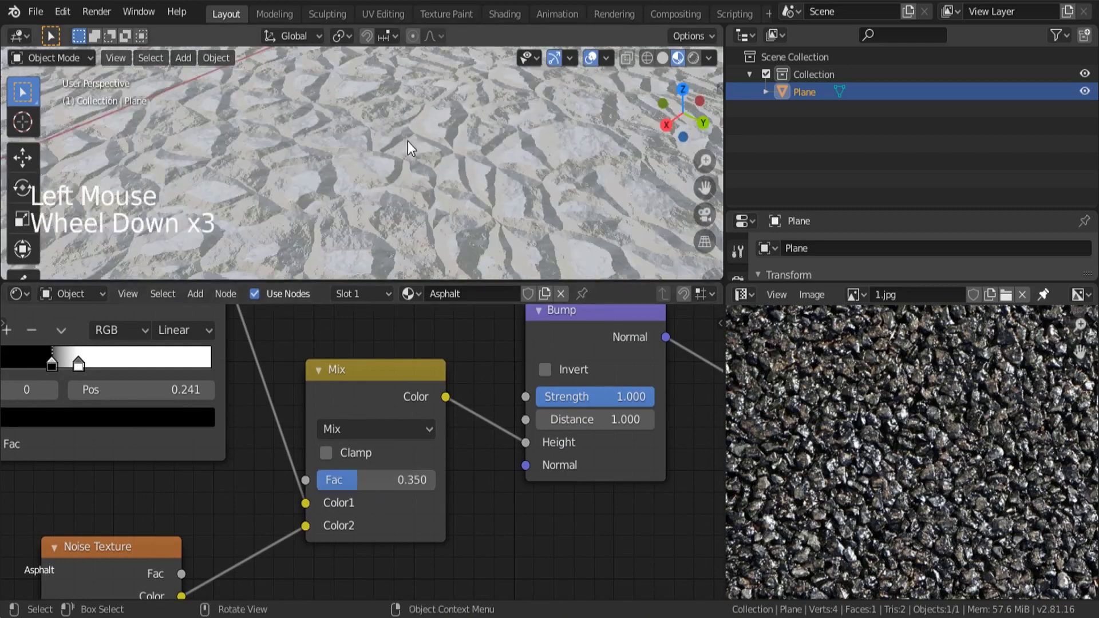
Orbit around the plane to inspect the coarser, subtly roughened stone bumps
{"action": "middle_click_drag", "start_coordinate": [459, 161], "coordinate": [362, 160]}
{"action": "middle_click_drag", "start_coordinate": [245, 172], "coordinate": [221, 176]}
{"action": "scroll", "coordinate": [292, 154], "scroll_direction": "up", "scroll_amount": 1}
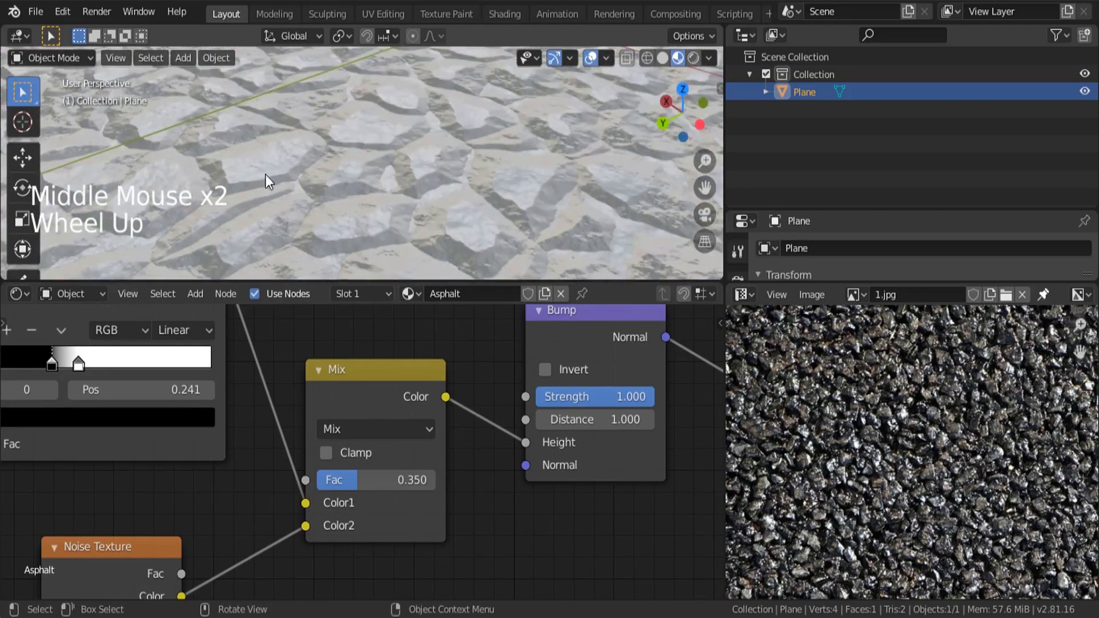
{"action": "scroll", "coordinate": [290, 184], "scroll_direction": "down", "scroll_amount": 5}
{"action": "middle_click_drag", "start_coordinate": [376, 187], "coordinate": [338, 275]}
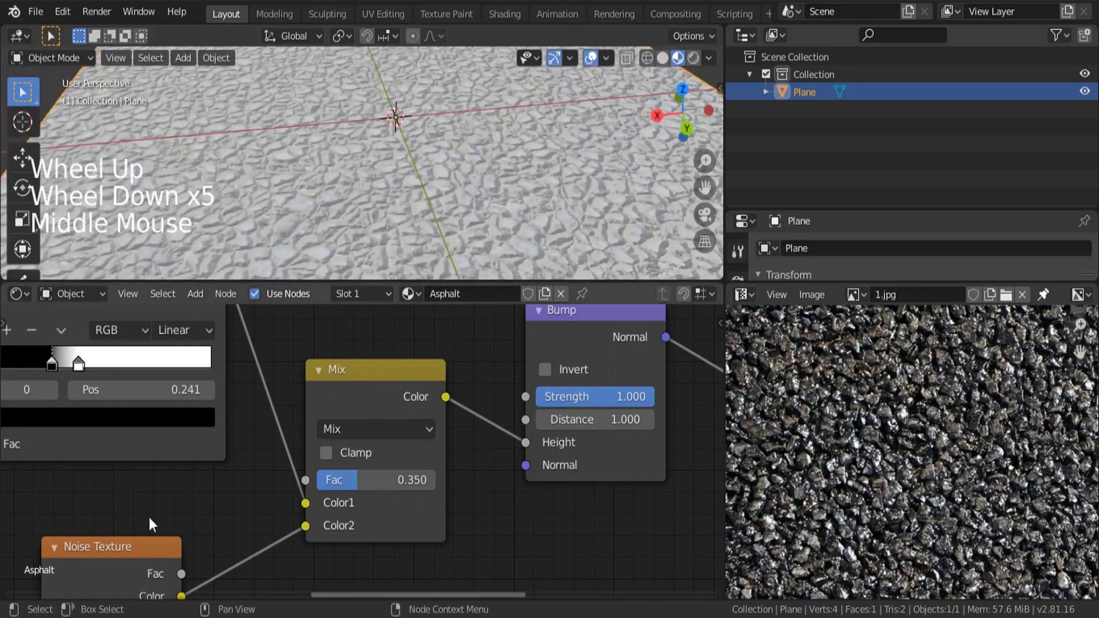
{"action": "middle_click_drag", "start_coordinate": [149, 518], "coordinate": [206, 447]}
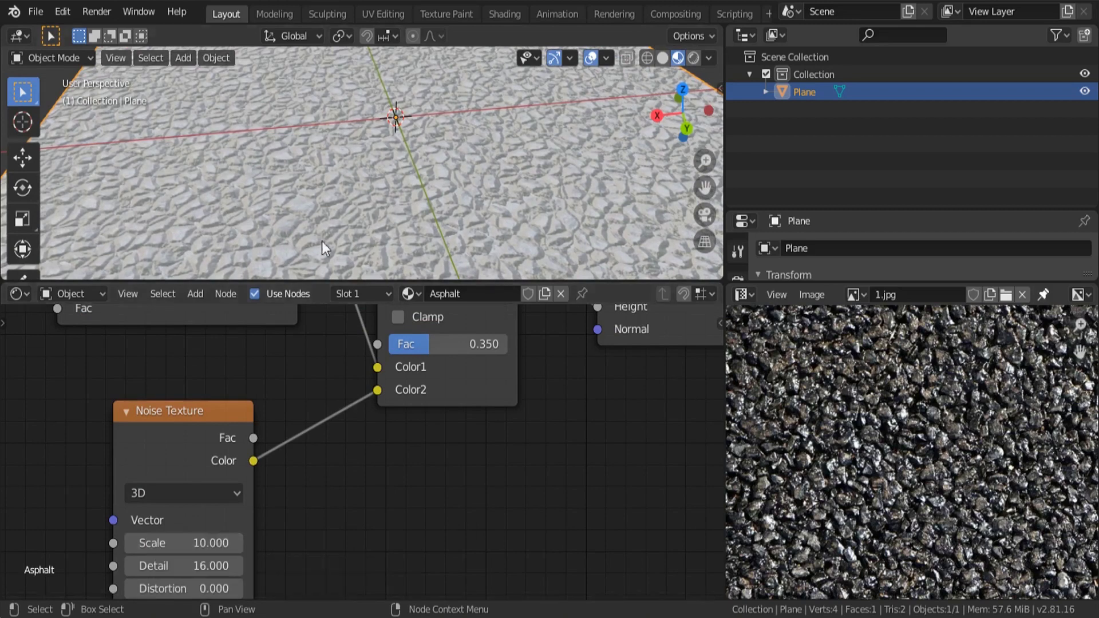
{"action": "middle_click_drag", "start_coordinate": [322, 242], "coordinate": [466, 226]}
{"action": "scroll", "coordinate": [466, 225], "scroll_direction": "down", "scroll_amount": 3}
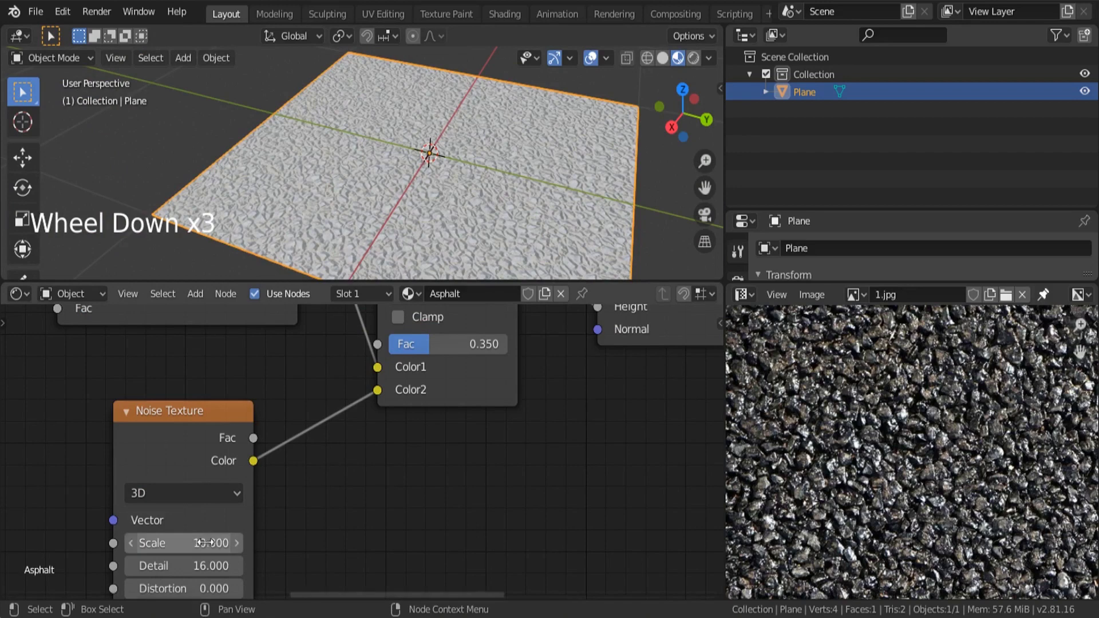
{"action": "scroll", "coordinate": [366, 498], "scroll_direction": "down", "scroll_amount": 2}
Connect the bump ColorRamp's Color output to the Principled BSDF Base Color
{"action": "middle_click_drag", "start_coordinate": [369, 489], "coordinate": [316, 474]}
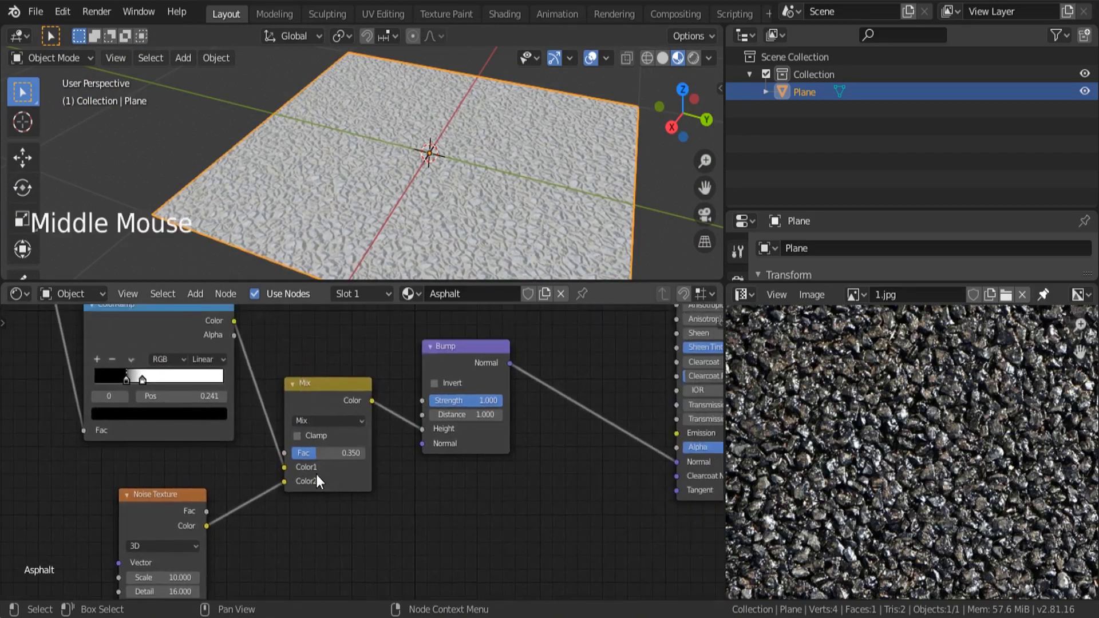
{"action": "scroll", "coordinate": [316, 474], "scroll_direction": "down", "scroll_amount": 6}
{"action": "scroll", "coordinate": [356, 388], "scroll_direction": "up", "scroll_amount": 3}
{"action": "middle_click_drag", "start_coordinate": [356, 389], "coordinate": [388, 359]}
{"action": "left_click_drag", "start_coordinate": [388, 359], "coordinate": [541, 416]}
Feed the lower ColorRamp into the colour ramp's Fac and delete the spare upper ColorRamp
{"action": "mouse_move", "coordinate": [355, 475]}
{"action": "middle_mouse_down"}
{"action": "mouse_move", "coordinate": [327, 466]}
{"action": "mouse_move", "coordinate": [340, 473]}
{"action": "middle_mouse_up"}
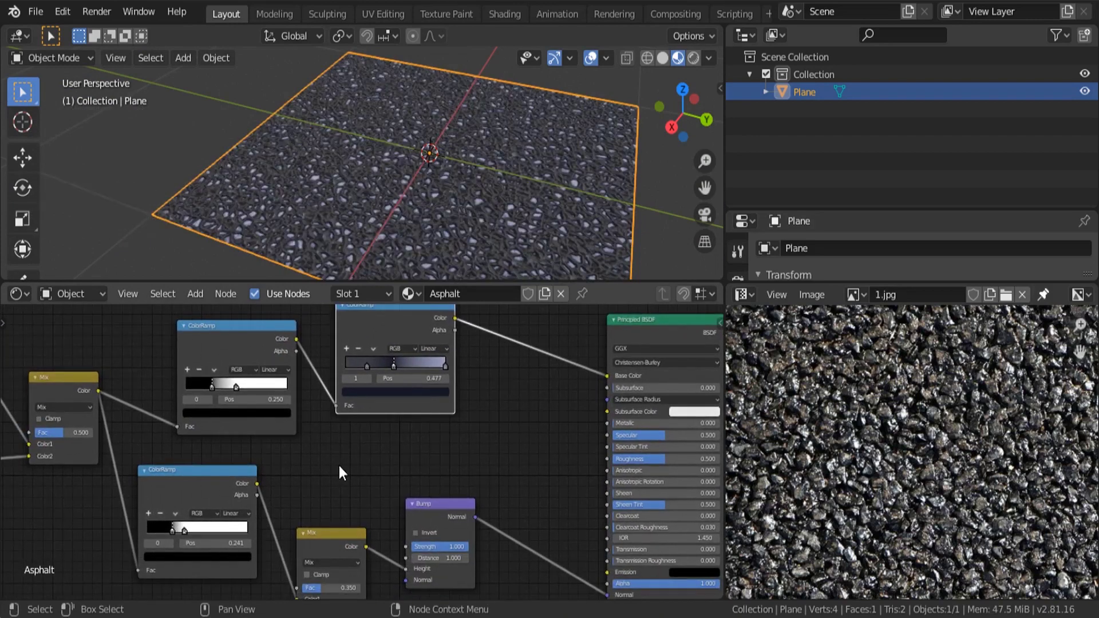
{"action": "left_click_drag", "start_coordinate": [239, 351], "coordinate": [207, 346]}
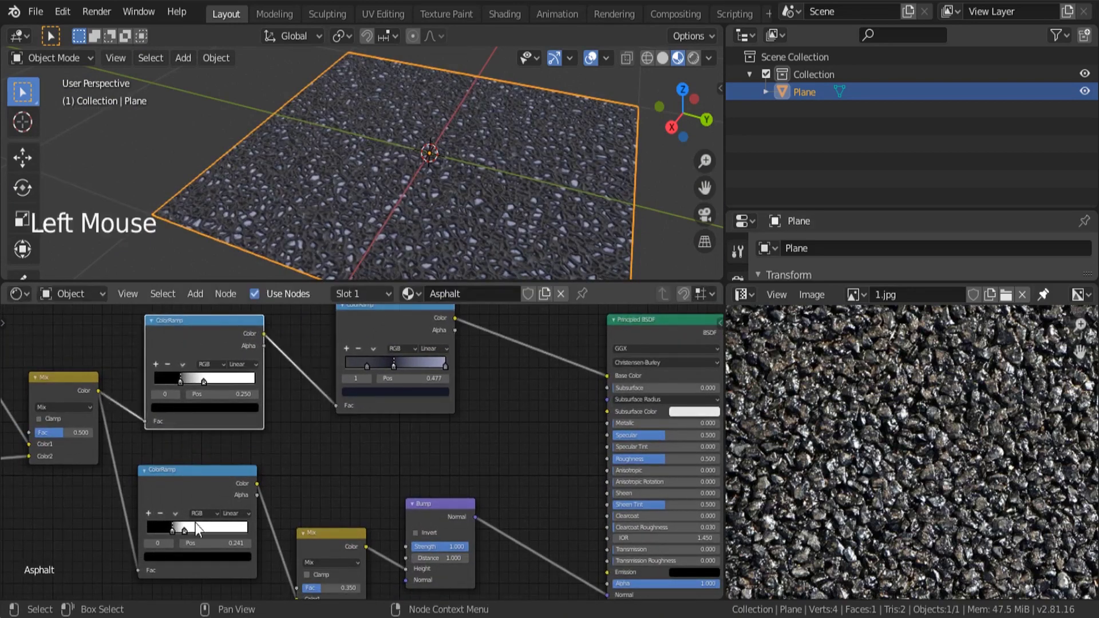
{"action": "left_click", "coordinate": [185, 483]}
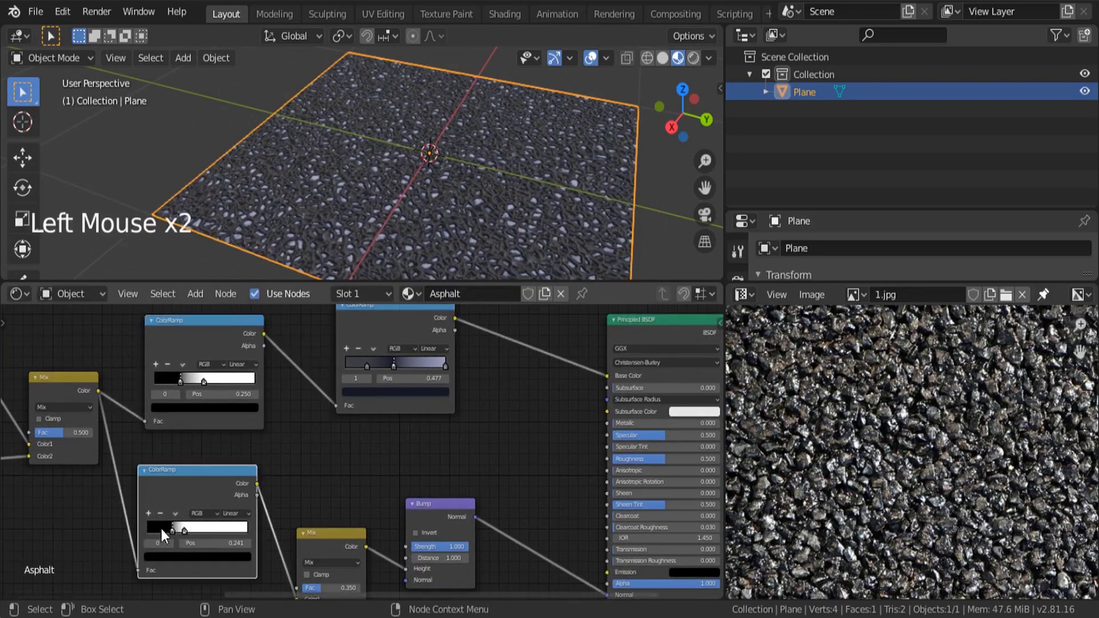
{"action": "left_click_drag", "start_coordinate": [257, 484], "coordinate": [336, 417]}
{"action": "left_click_drag", "start_coordinate": [257, 483], "coordinate": [337, 406]}
{"action": "left_click", "coordinate": [204, 342]}
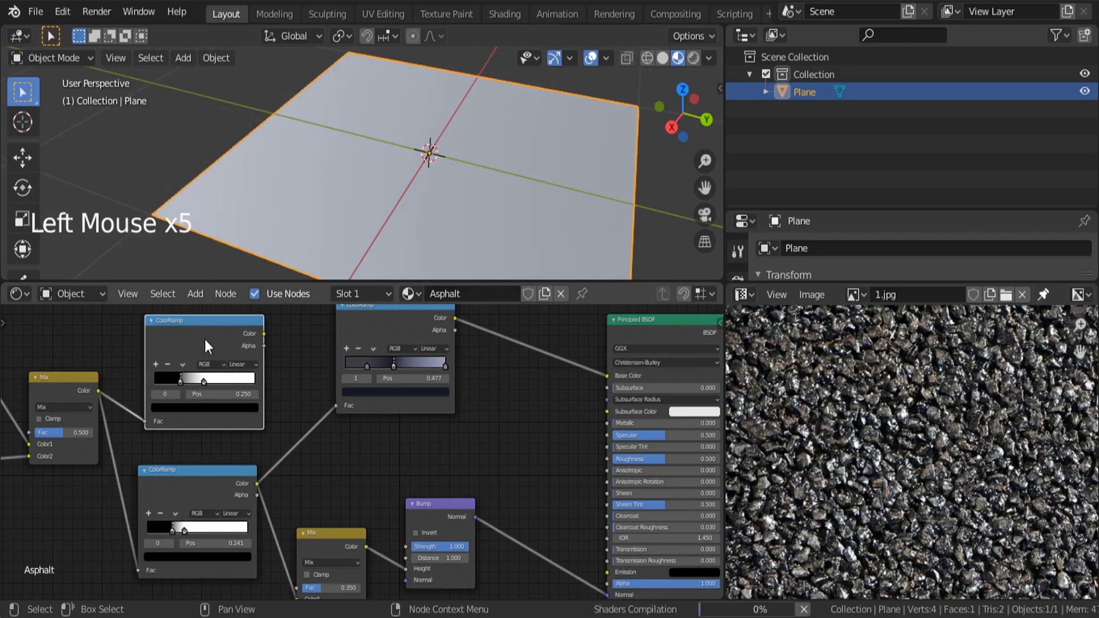
{"action": "key", "text": "Delete"}
Remove the pale lavender stop from the base-colour ramp and move the navy stop to 0.995
{"action": "middle_click_drag", "start_coordinate": [380, 171], "coordinate": [429, 217]}
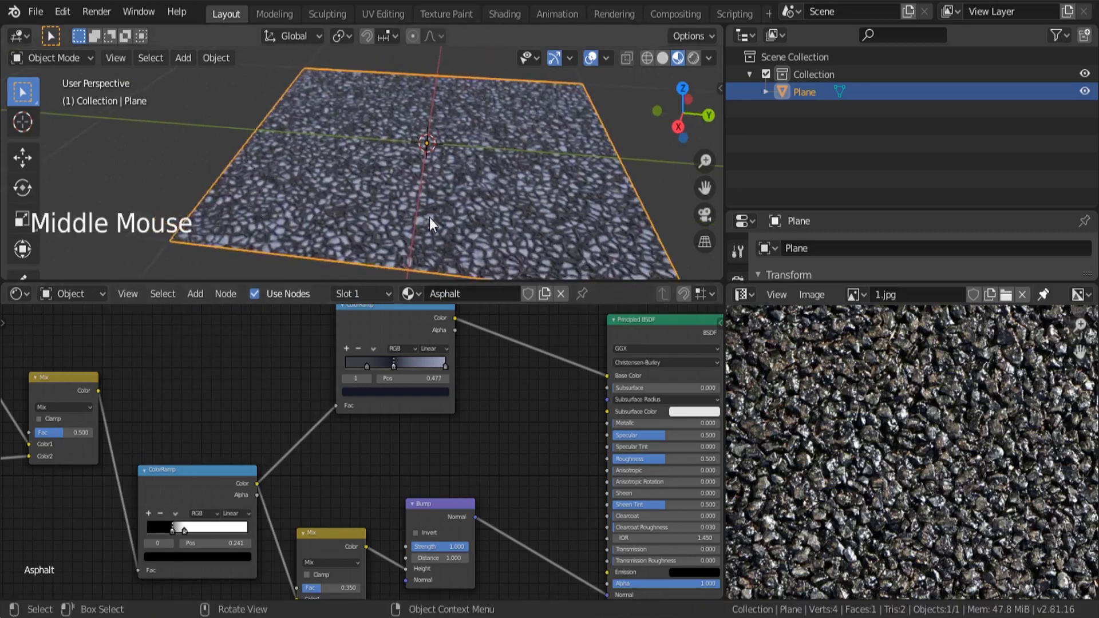
{"action": "scroll", "coordinate": [429, 218], "scroll_direction": "up", "scroll_amount": 3}
{"action": "scroll", "coordinate": [445, 365], "scroll_direction": "up", "scroll_amount": 9}
{"action": "left_click", "coordinate": [453, 358]}
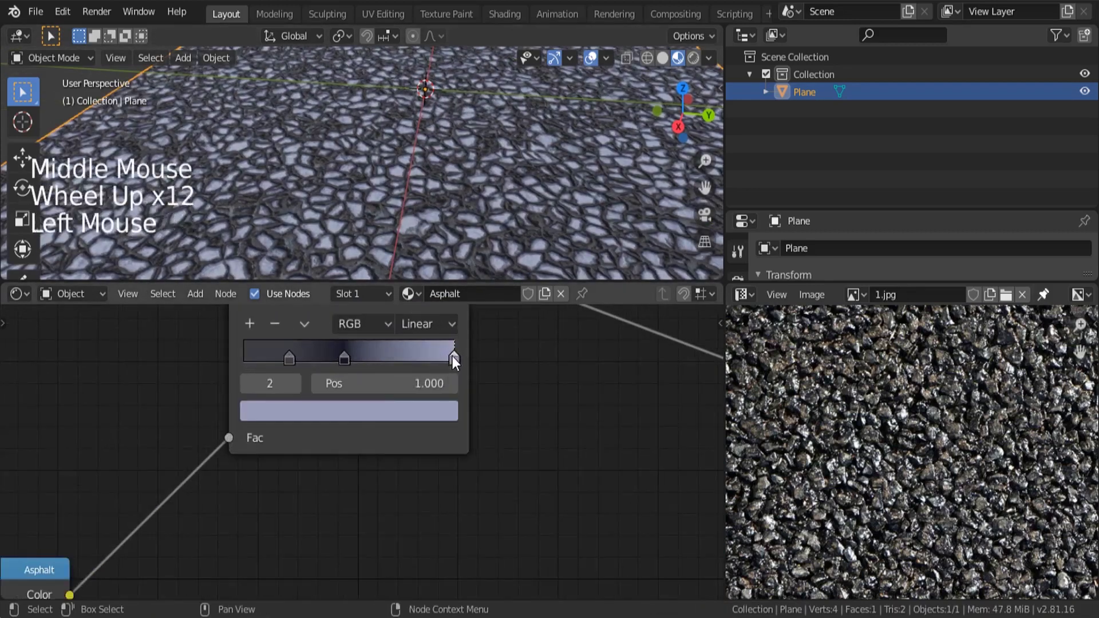
{"action": "middle_click_drag", "start_coordinate": [385, 409], "coordinate": [371, 499]}
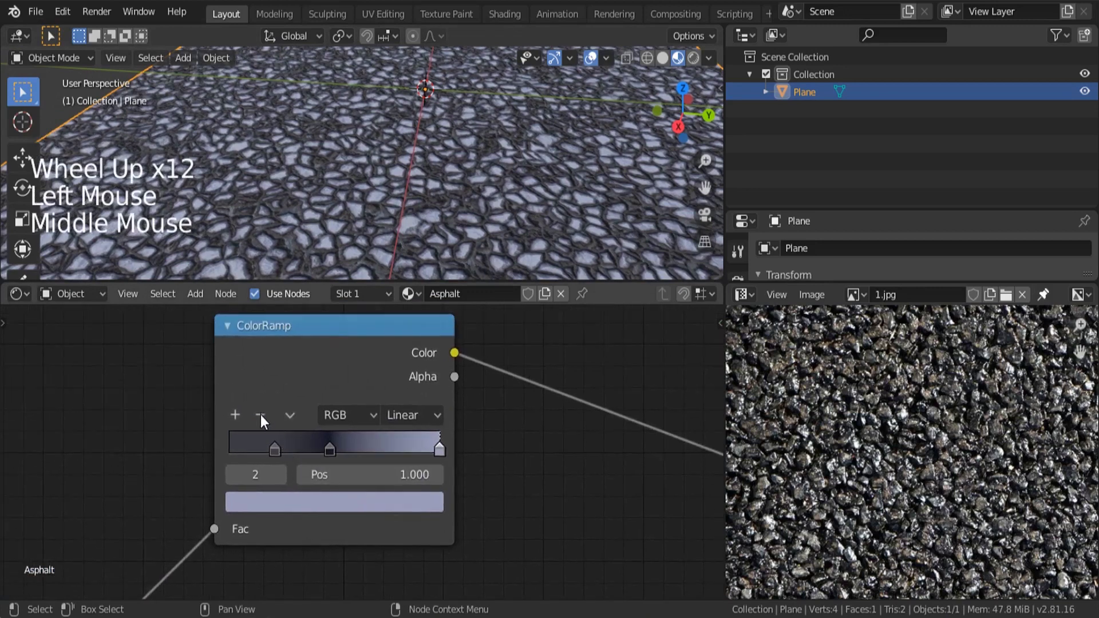
{"action": "left_click", "coordinate": [260, 415]}
{"action": "left_click", "coordinate": [327, 453]}
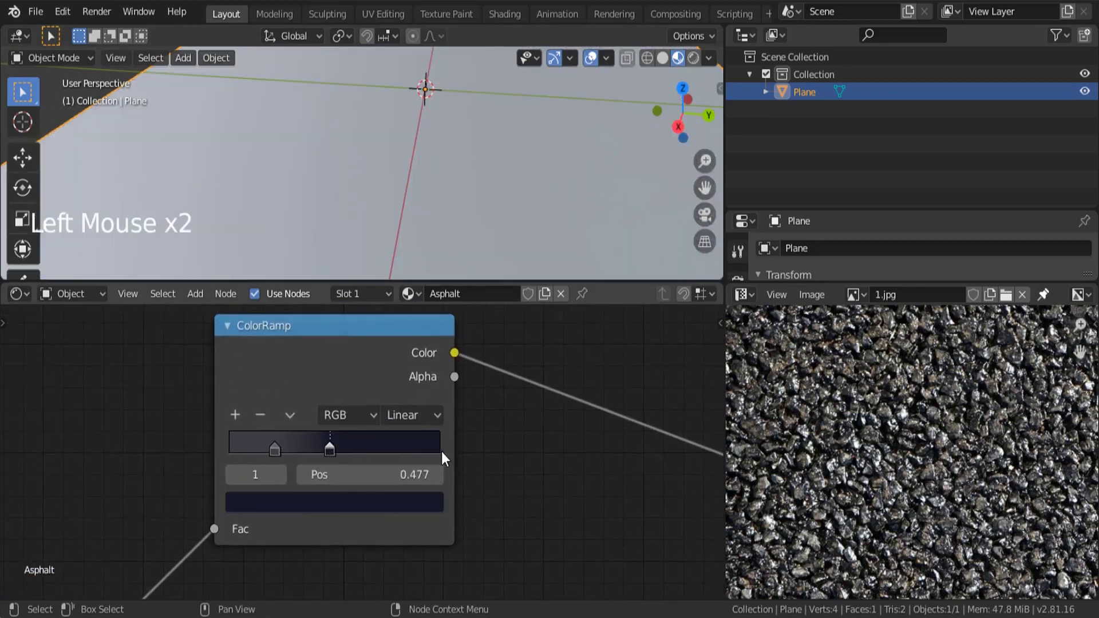
{"action": "left_click_drag", "start_coordinate": [442, 451], "coordinate": [442, 451]}
{"action": "scroll", "coordinate": [446, 198], "scroll_direction": "down", "scroll_amount": 3}
Orbit across the darkened asphalt plane to check the result
{"action": "middle_click_drag", "start_coordinate": [447, 194], "coordinate": [245, 185]}
{"action": "scroll", "coordinate": [388, 190], "scroll_direction": "up", "scroll_amount": 3}
{"action": "middle_click_drag", "start_coordinate": [388, 191], "coordinate": [312, 195]}
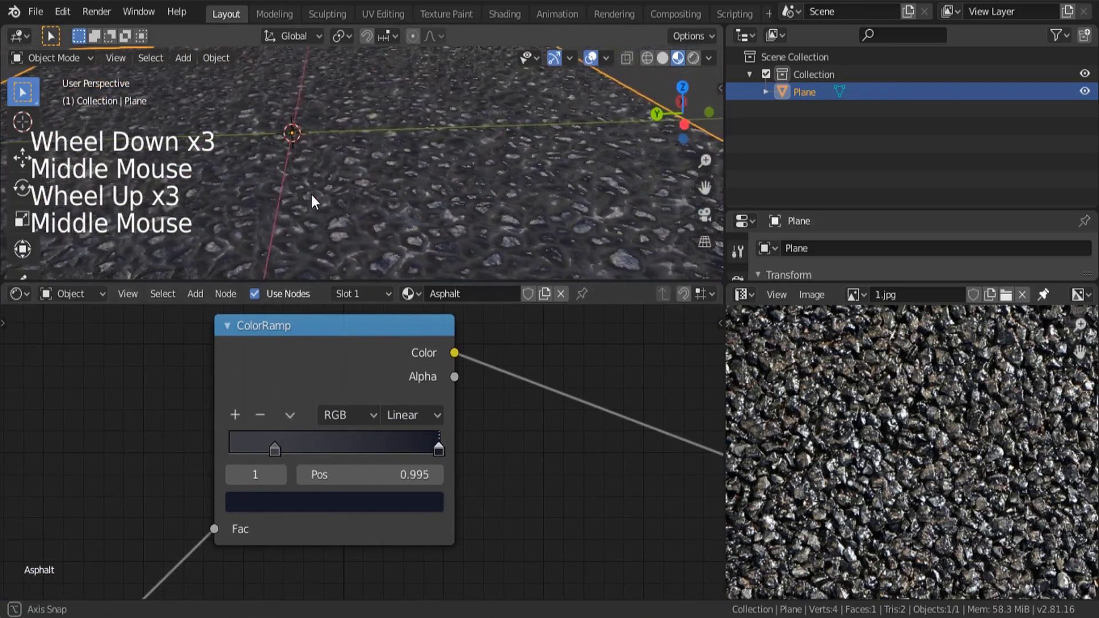
{"action": "scroll", "coordinate": [455, 164], "scroll_direction": "down", "scroll_amount": 6}
{"action": "middle_click_drag", "start_coordinate": [455, 165], "coordinate": [465, 207]}
{"action": "scroll", "coordinate": [334, 246], "scroll_direction": "down", "scroll_amount": 1}
Test the Principled BSDF Roughness at 1.000 for a matte look, then return it to 0.000
{"action": "scroll", "coordinate": [475, 378], "scroll_direction": "down", "scroll_amount": 6}
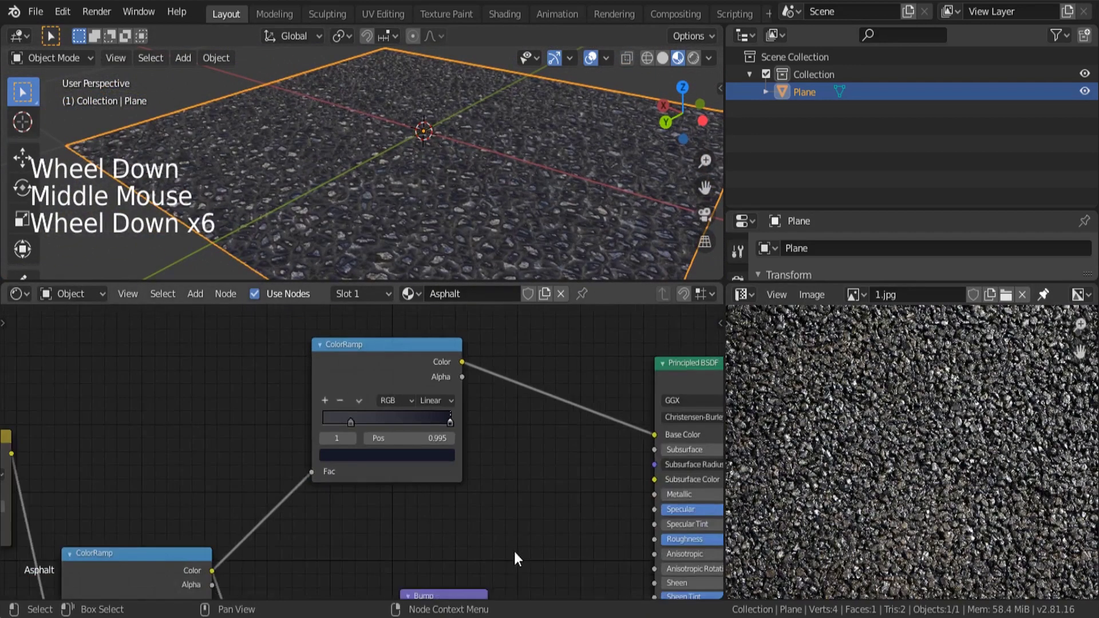
{"action": "middle_click_drag", "start_coordinate": [514, 549], "coordinate": [287, 395]}
{"action": "scroll", "coordinate": [462, 417], "scroll_direction": "up", "scroll_amount": 3}
{"action": "middle_click_drag", "start_coordinate": [462, 417], "coordinate": [417, 560]}
{"action": "middle_click_drag", "start_coordinate": [393, 424], "coordinate": [373, 441]}
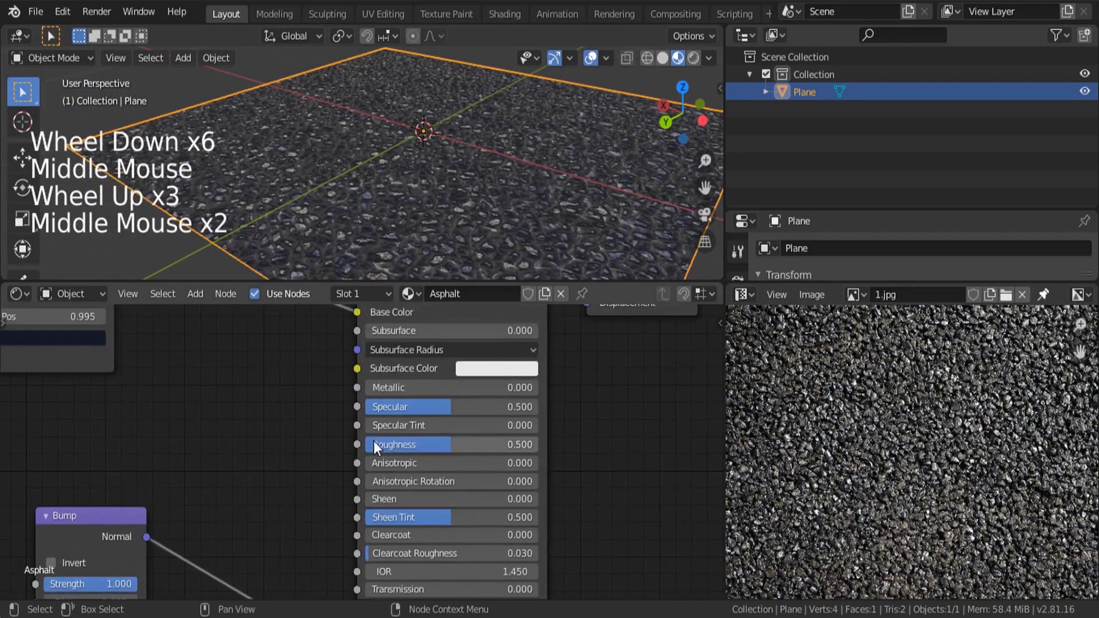
{"action": "left_click_drag", "start_coordinate": [443, 444], "coordinate": [367, 445]}
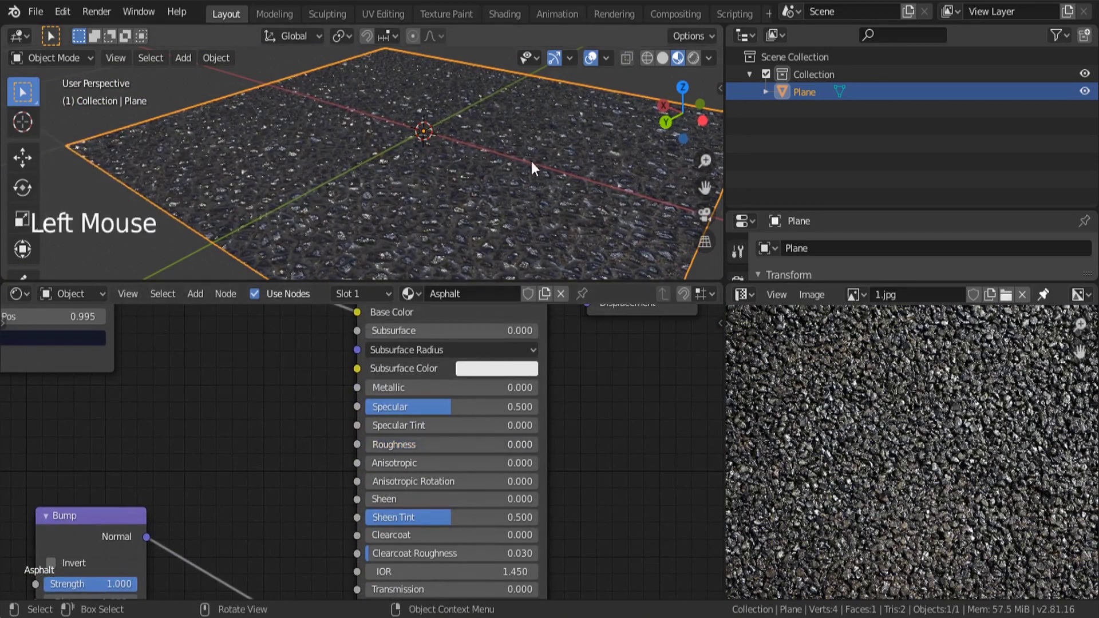
{"action": "middle_click_drag", "start_coordinate": [531, 163], "coordinate": [421, 182]}
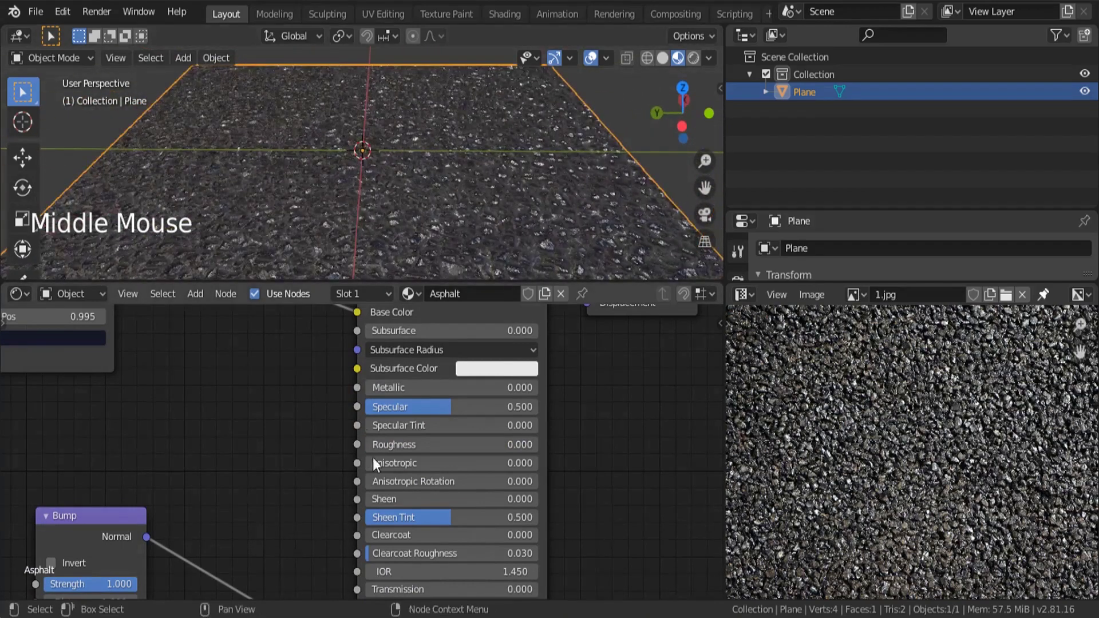
{"action": "mouse_move", "coordinate": [372, 445]}
{"action": "left_mouse_down"}
{"action": "mouse_move", "coordinate": [536, 445]}
{"action": "mouse_move", "coordinate": [369, 445]}
{"action": "left_mouse_up"}
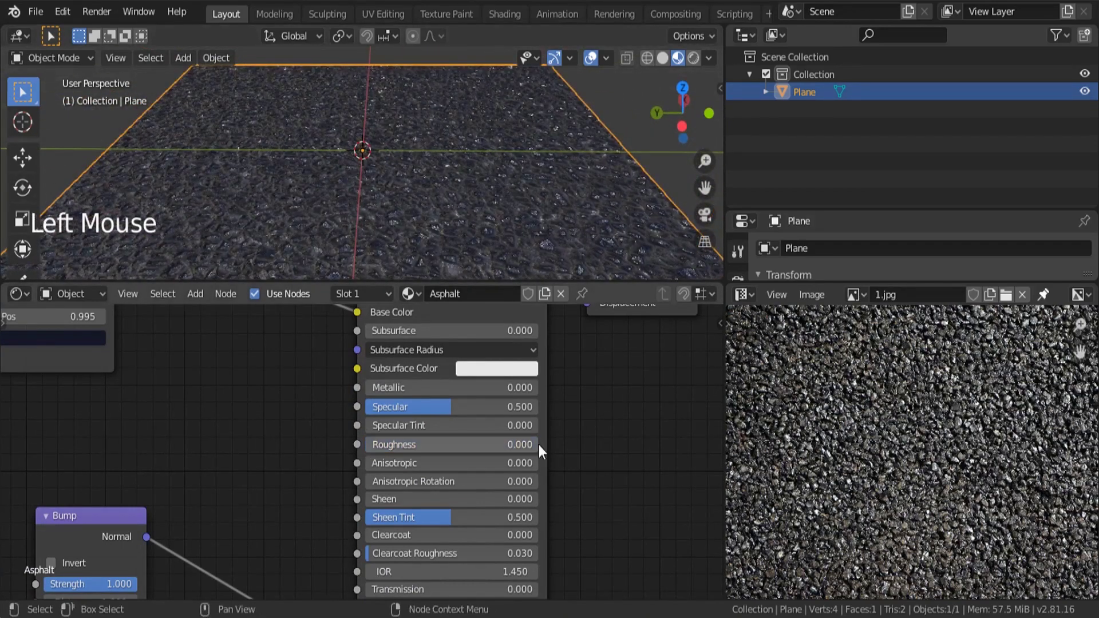
{"action": "middle_click_drag", "start_coordinate": [441, 240], "coordinate": [468, 480]}
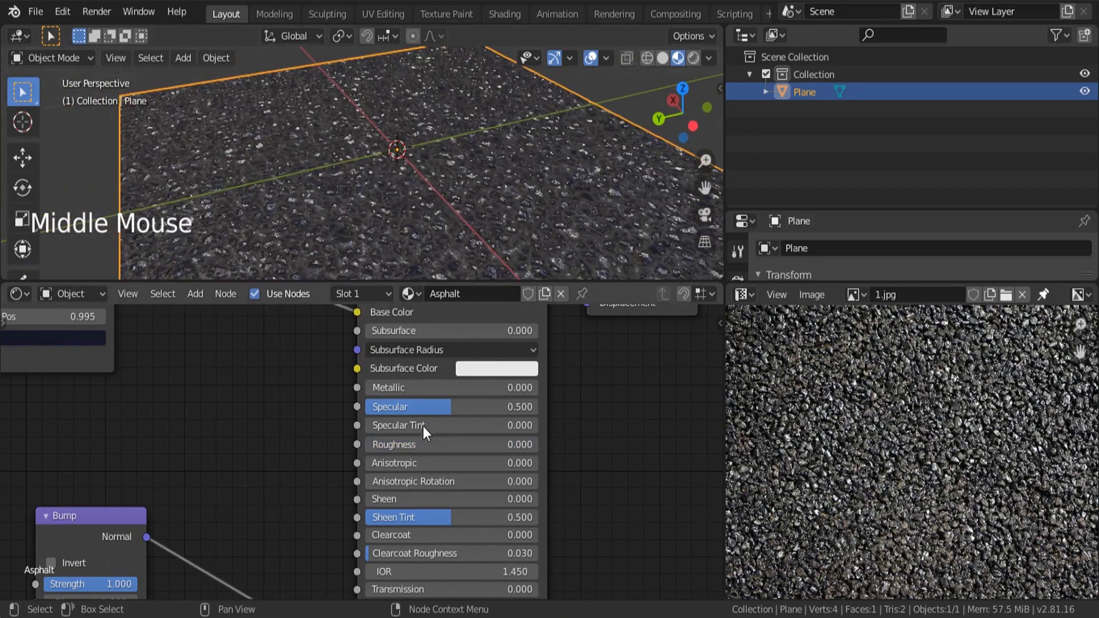
Preview the first ColorRamp's black-and-white output on the plane, then restore the full asphalt material
{"action": "scroll", "coordinate": [423, 426], "scroll_direction": "down", "scroll_amount": 6}
{"action": "middle_click_drag", "start_coordinate": [363, 422], "coordinate": [454, 451]}
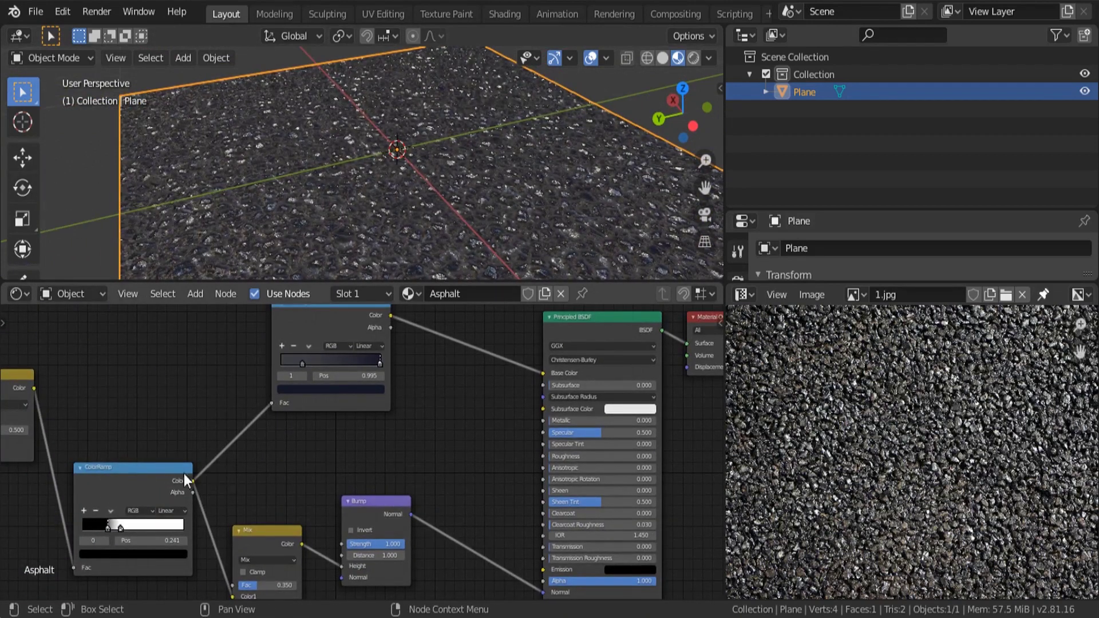
{"action": "left_click", "coordinate": [161, 475], "text": "ctrl+shift"}
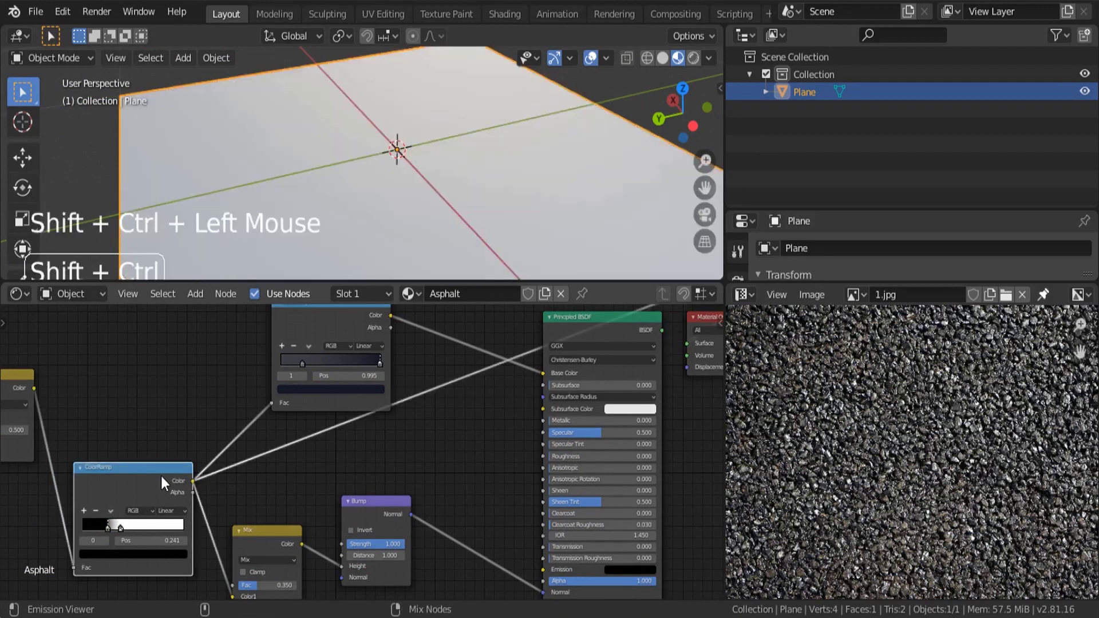
{"action": "scroll", "coordinate": [192, 209], "scroll_direction": "up", "scroll_amount": 5}
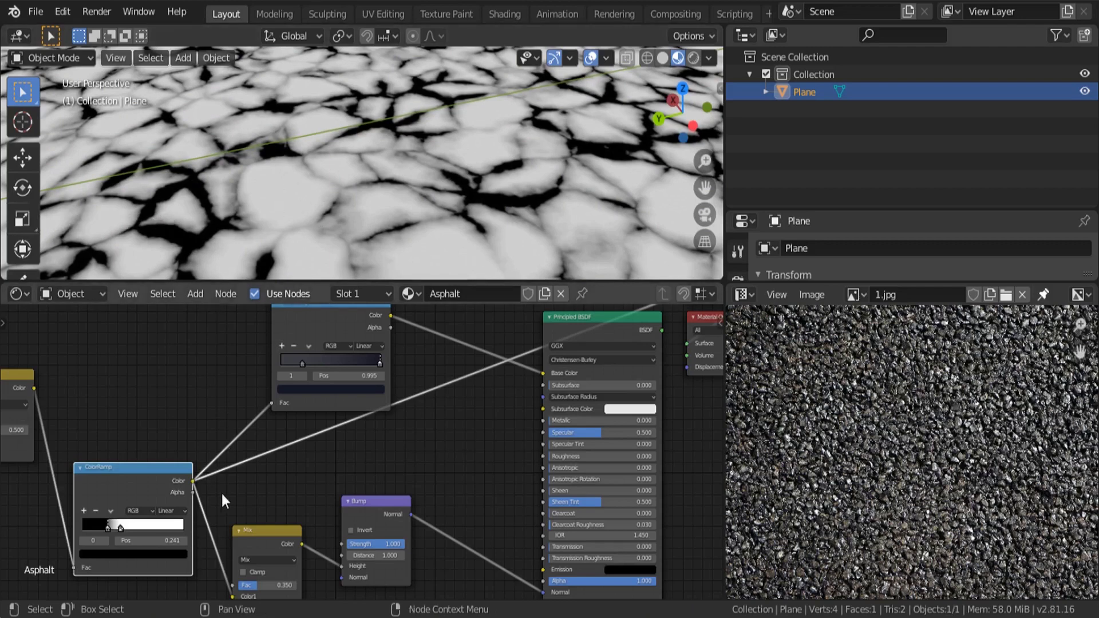
{"action": "left_click", "coordinate": [575, 318], "text": "ctrl+shift"}
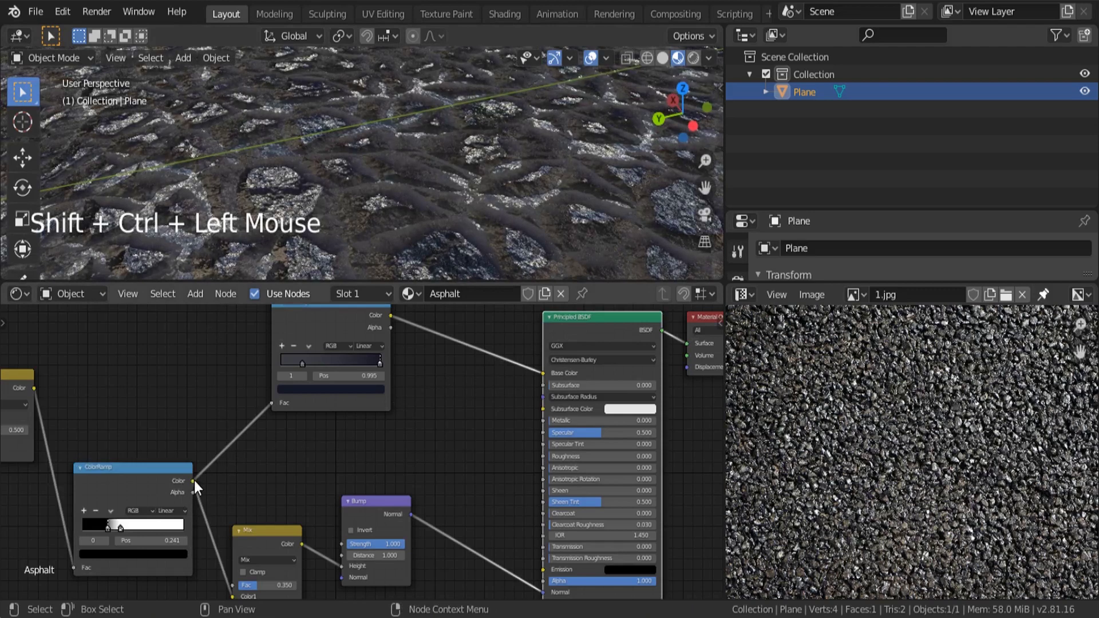
Connect the ColorRamp Color output to Roughness and orbit to check the uneven shine
{"action": "left_click_drag", "start_coordinate": [193, 481], "coordinate": [545, 455]}
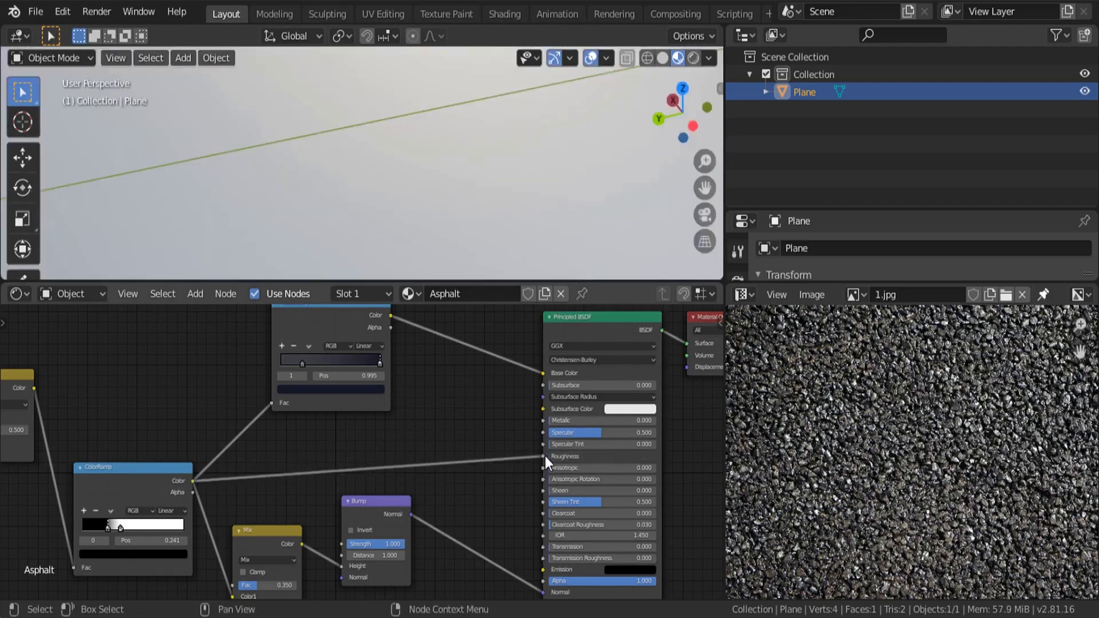
{"action": "scroll", "coordinate": [258, 144], "scroll_direction": "down", "scroll_amount": 4}
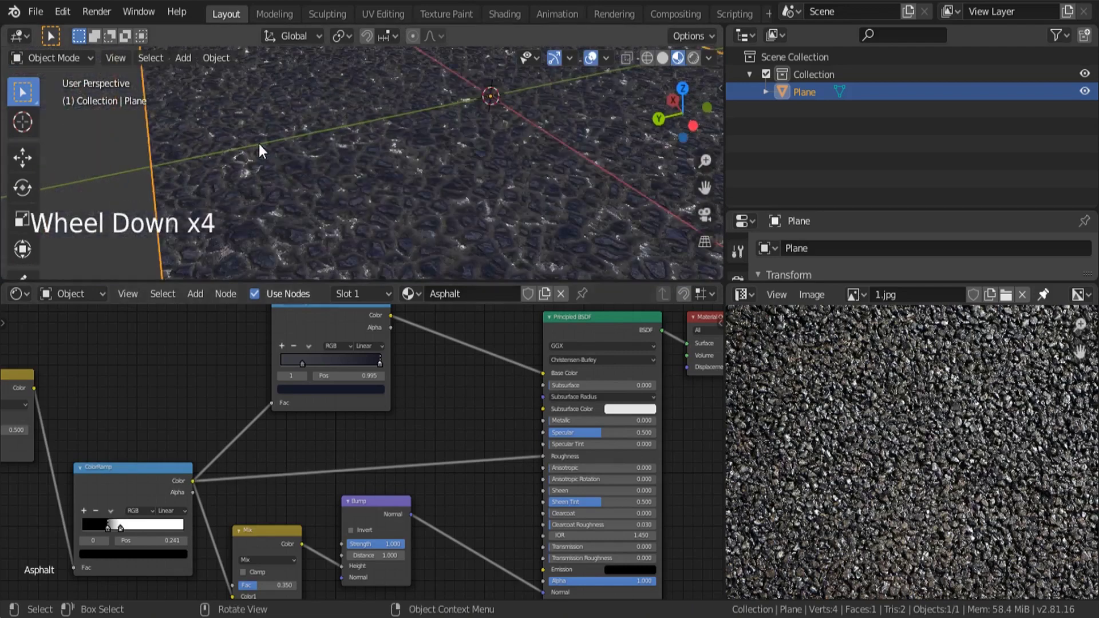
{"action": "scroll", "coordinate": [259, 143], "scroll_direction": "down", "scroll_amount": 3}
{"action": "middle_click_drag", "start_coordinate": [259, 143], "coordinate": [463, 171]}
{"action": "scroll", "coordinate": [453, 407], "scroll_direction": "up", "scroll_amount": 3}
{"action": "middle_click_drag", "start_coordinate": [355, 112], "coordinate": [408, 122]}
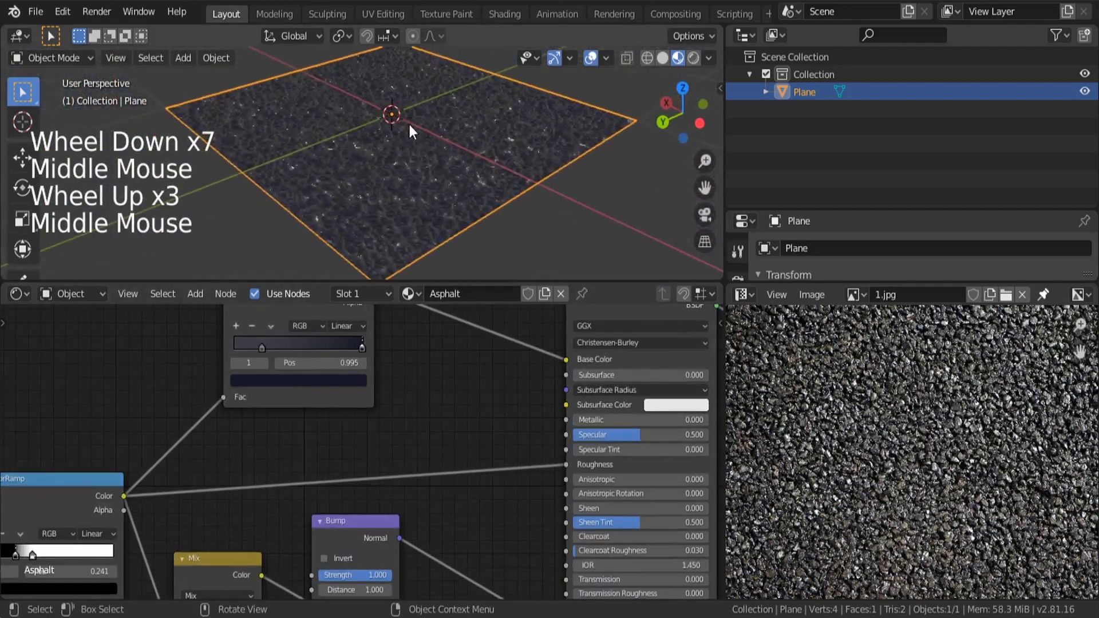
{"action": "scroll", "coordinate": [384, 162], "scroll_direction": "up", "scroll_amount": 4}
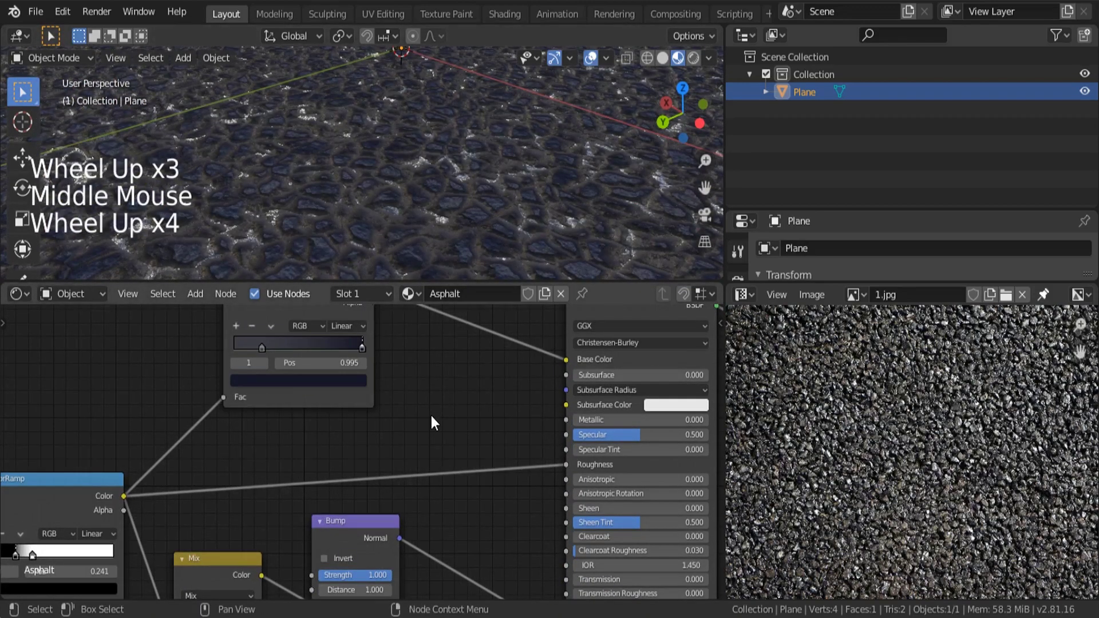
Add an Invert node by searching 'invert' and drop it onto the ColorRamp-to-Roughness link
{"action": "key", "text": "shift+a"}
{"action": "left_click", "coordinate": [431, 414]}
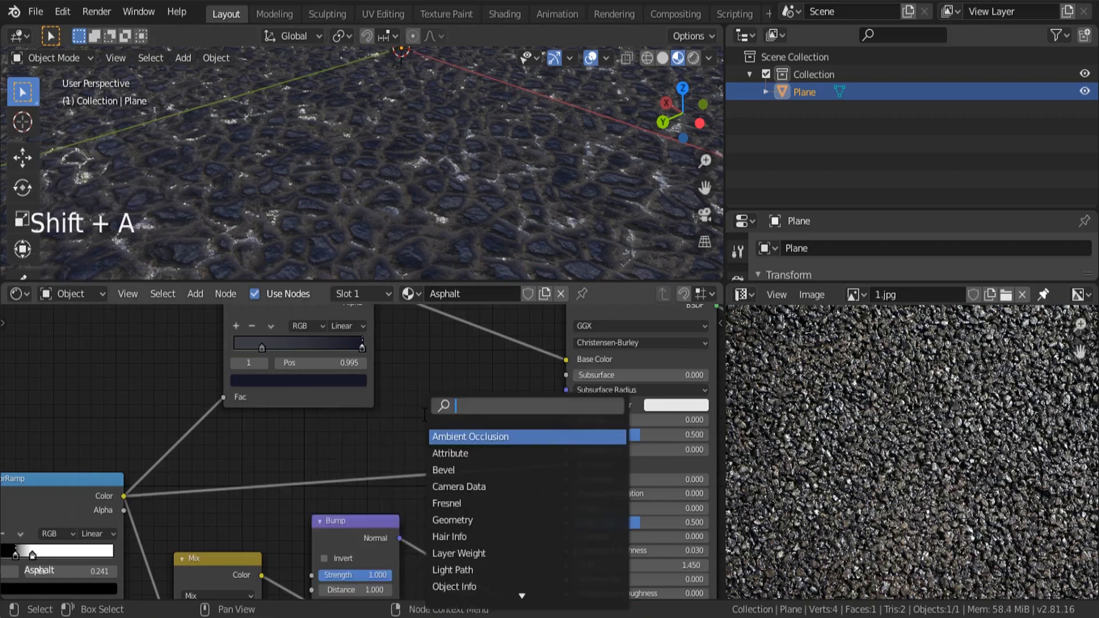
{"action": "type", "text": "invert"}
{"action": "key", "text": "Return"}
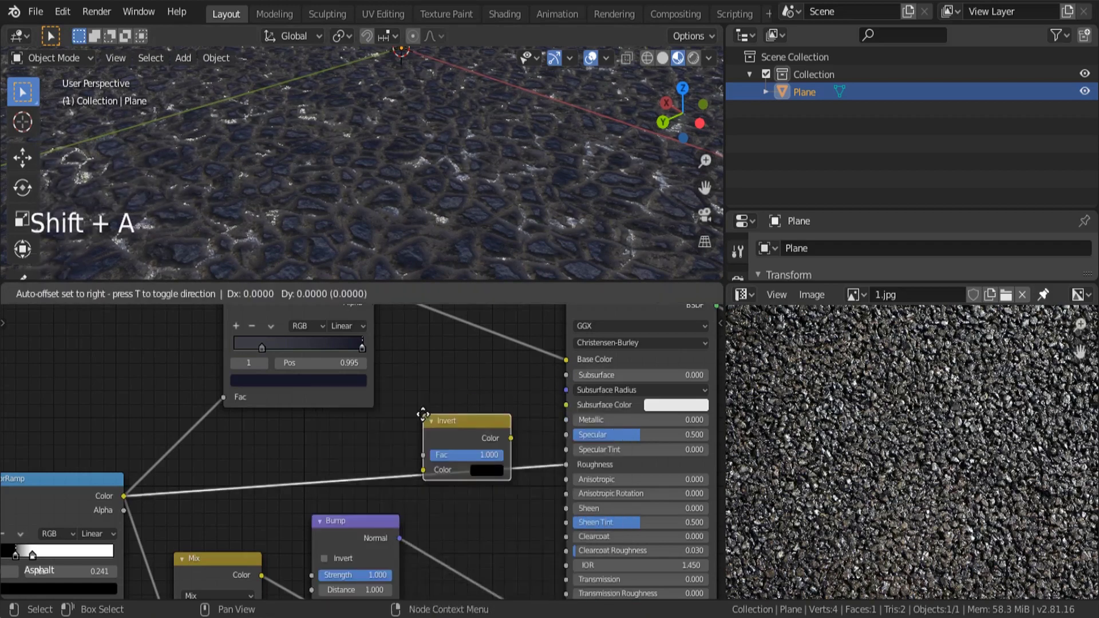
{"action": "left_click", "coordinate": [354, 434]}
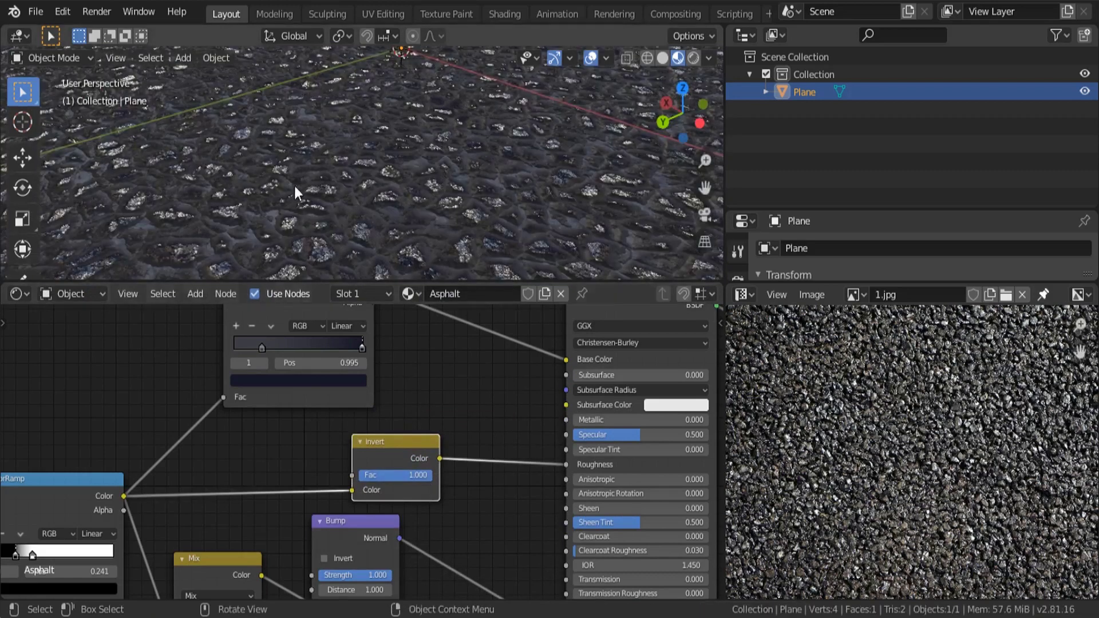
{"action": "scroll", "coordinate": [374, 183], "scroll_direction": "down", "scroll_amount": 4}
{"action": "middle_click_drag", "start_coordinate": [375, 182], "coordinate": [363, 222]}
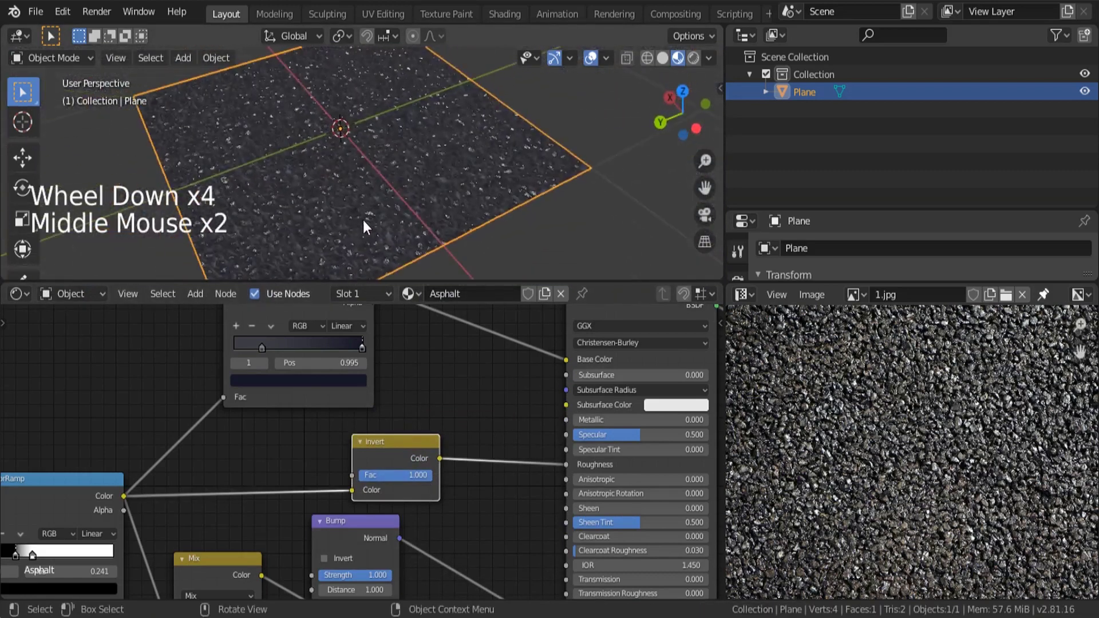
{"action": "scroll", "coordinate": [360, 218], "scroll_direction": "up", "scroll_amount": 2}
Select the Mix, Bump and Noise Texture nodes and move them lower in the graph
{"action": "middle_click_drag", "start_coordinate": [485, 435], "coordinate": [442, 444]}
{"action": "scroll", "coordinate": [471, 411], "scroll_direction": "down", "scroll_amount": 6}
{"action": "left_click_drag", "start_coordinate": [450, 534], "coordinate": [315, 454]}
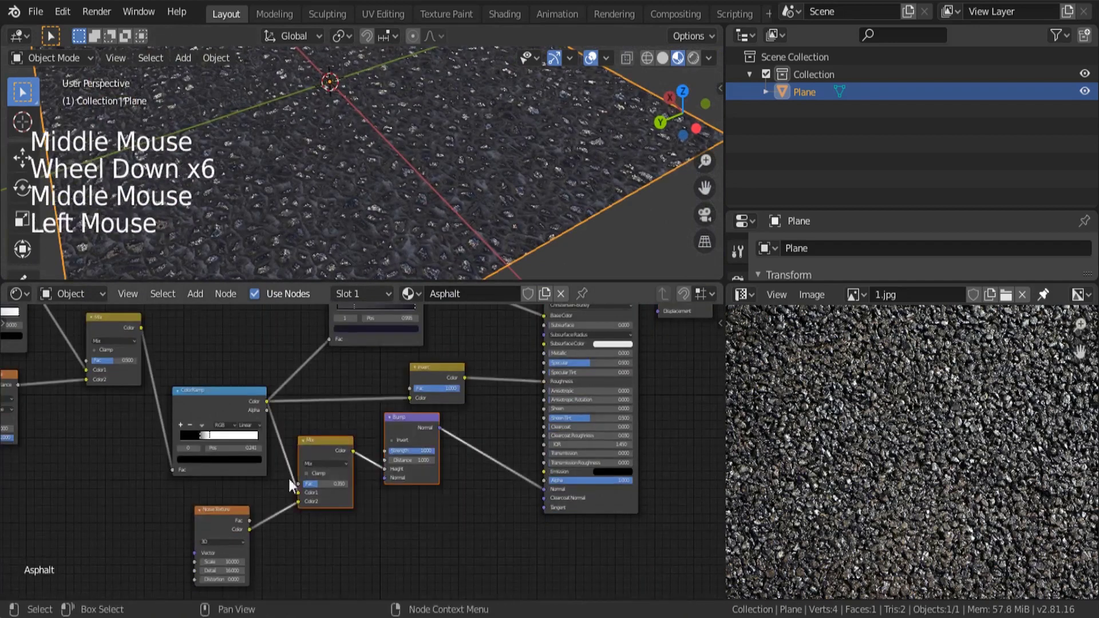
{"action": "left_click", "coordinate": [233, 516], "text": "shift"}
{"action": "key", "text": "g"}
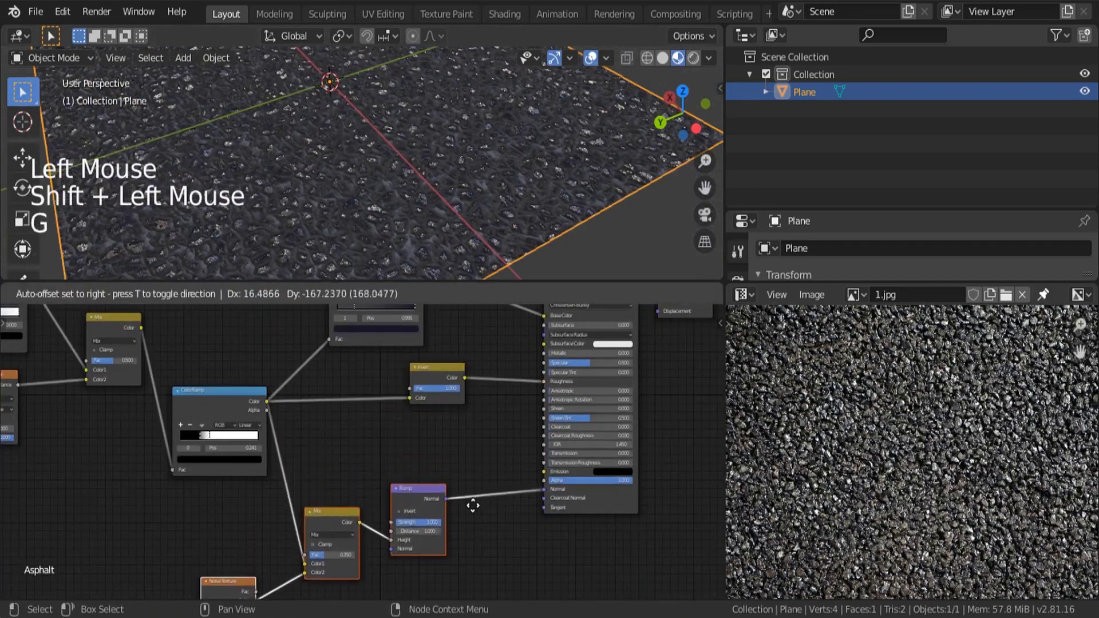
{"action": "left_click", "coordinate": [472, 517]}
{"action": "middle_click_drag", "start_coordinate": [423, 446], "coordinate": [424, 466]}
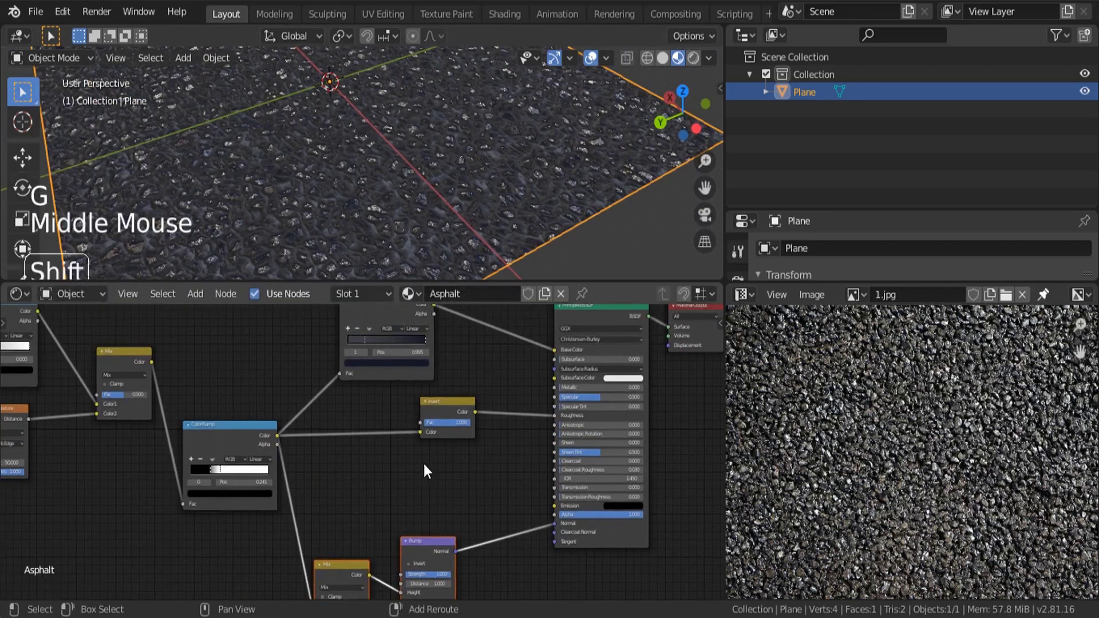
Add a second ColorRamp via search and drop it on the link feeding the Invert node
{"action": "key", "text": "shift+a"}
{"action": "left_click", "coordinate": [360, 414]}
{"action": "type", "text": "color ramp"}
{"action": "key", "text": "Return"}
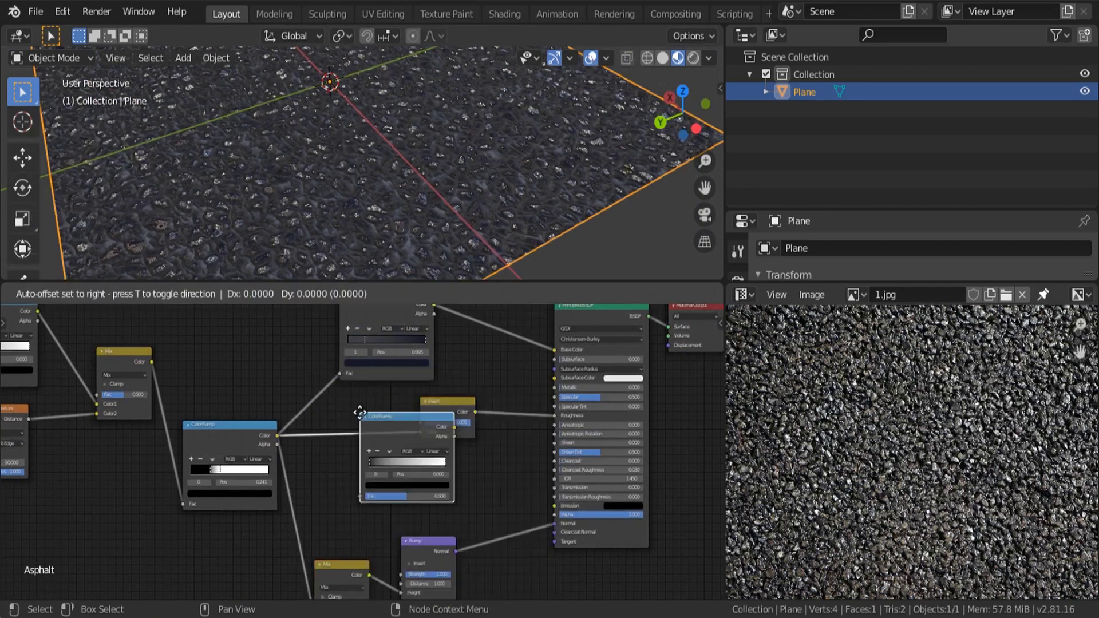
{"action": "left_click", "coordinate": [411, 417]}
{"action": "scroll", "coordinate": [495, 415], "scroll_direction": "up", "scroll_amount": 5}
{"action": "left_click", "coordinate": [476, 400]}
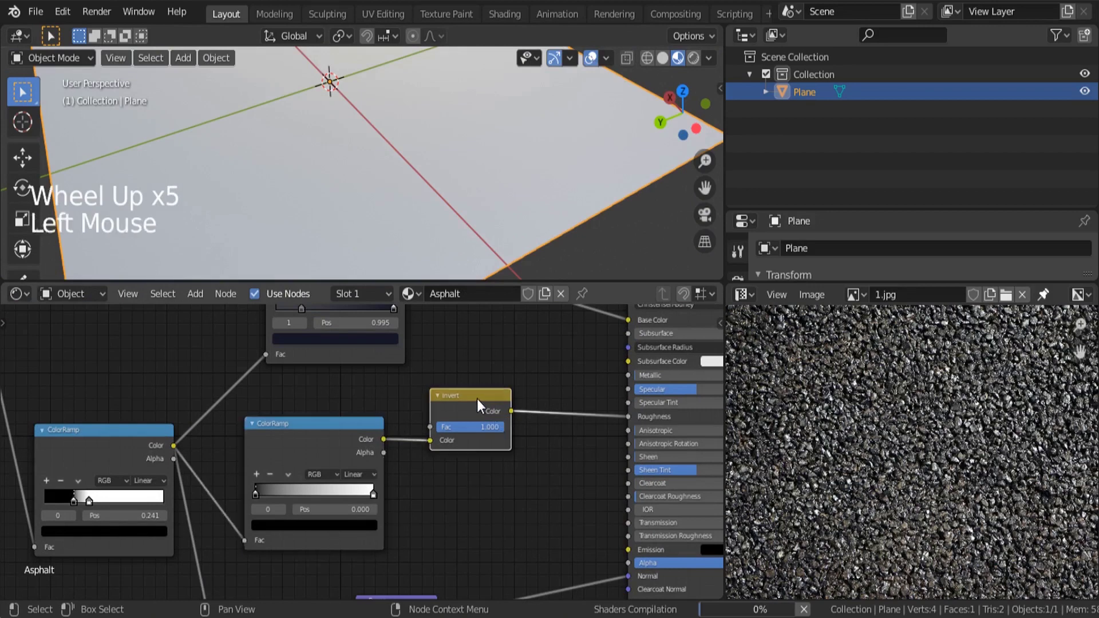
{"action": "scroll", "coordinate": [313, 511], "scroll_direction": "up", "scroll_amount": 5}
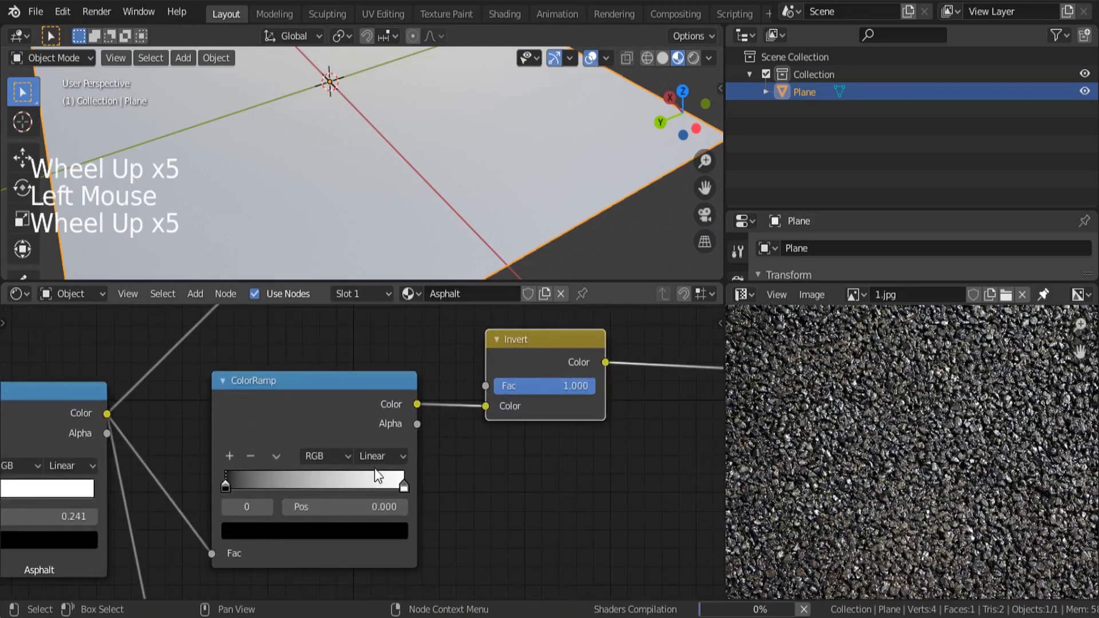
Rearrange the new ramp's white and black stops, returning the black stop to the left end
{"action": "left_click", "coordinate": [403, 487]}
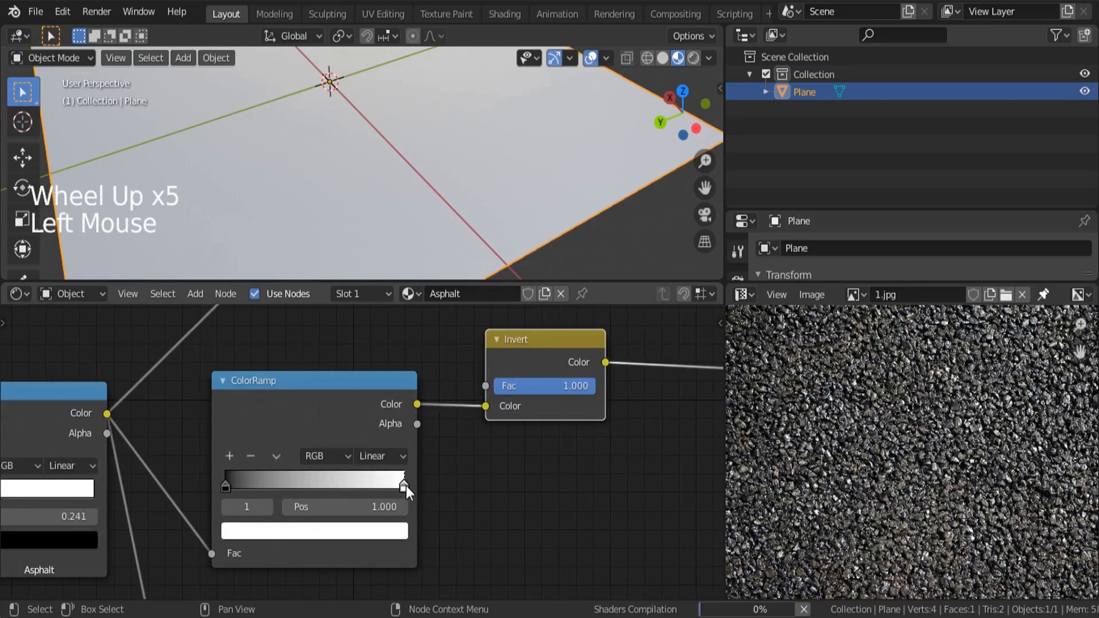
{"action": "mouse_move", "coordinate": [407, 486]}
{"action": "left_mouse_down"}
{"action": "mouse_move", "coordinate": [239, 486]}
{"action": "mouse_move", "coordinate": [405, 483]}
{"action": "mouse_move", "coordinate": [410, 496]}
{"action": "left_mouse_up"}
{"action": "left_click", "coordinate": [297, 486]}
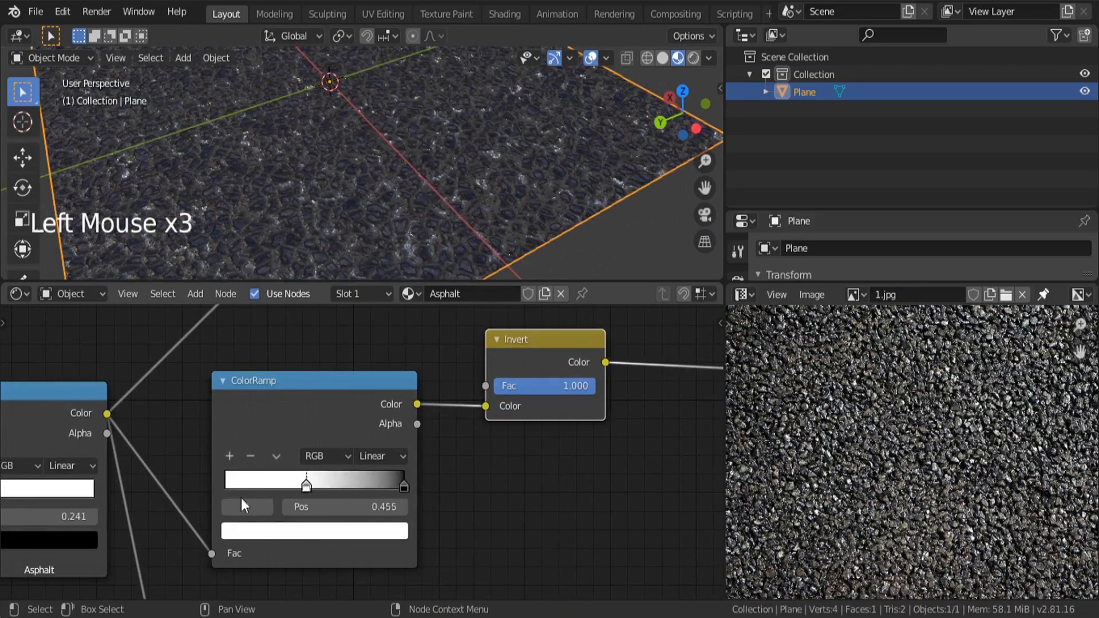
{"action": "left_click_drag", "start_coordinate": [306, 487], "coordinate": [209, 484]}
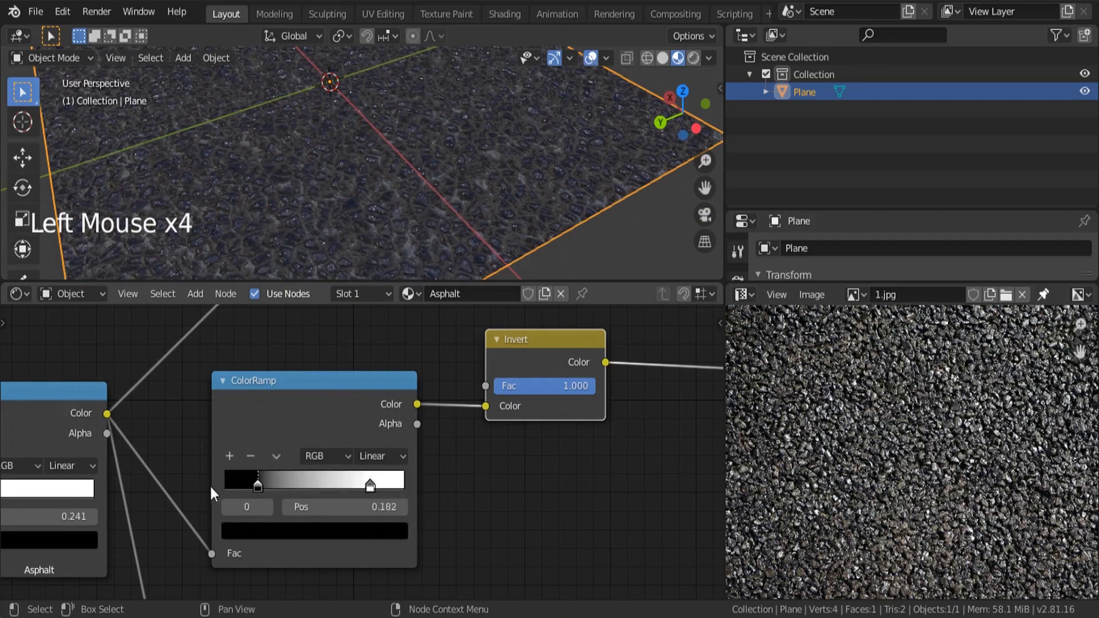
{"action": "left_click_drag", "start_coordinate": [393, 487], "coordinate": [456, 485]}
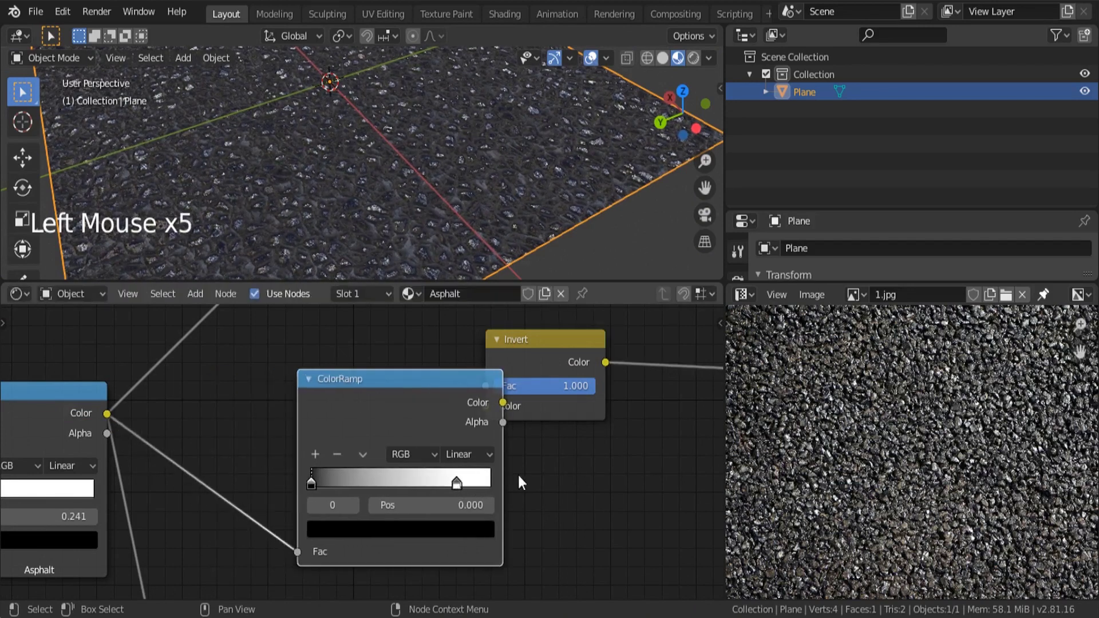
Delete the Invert node, link the new ColorRamp to Roughness, and move its right stop to 1.000
{"action": "middle_click_drag", "start_coordinate": [517, 473], "coordinate": [271, 466]}
{"action": "left_click", "coordinate": [352, 372]}
{"action": "left_click", "coordinate": [348, 349]}
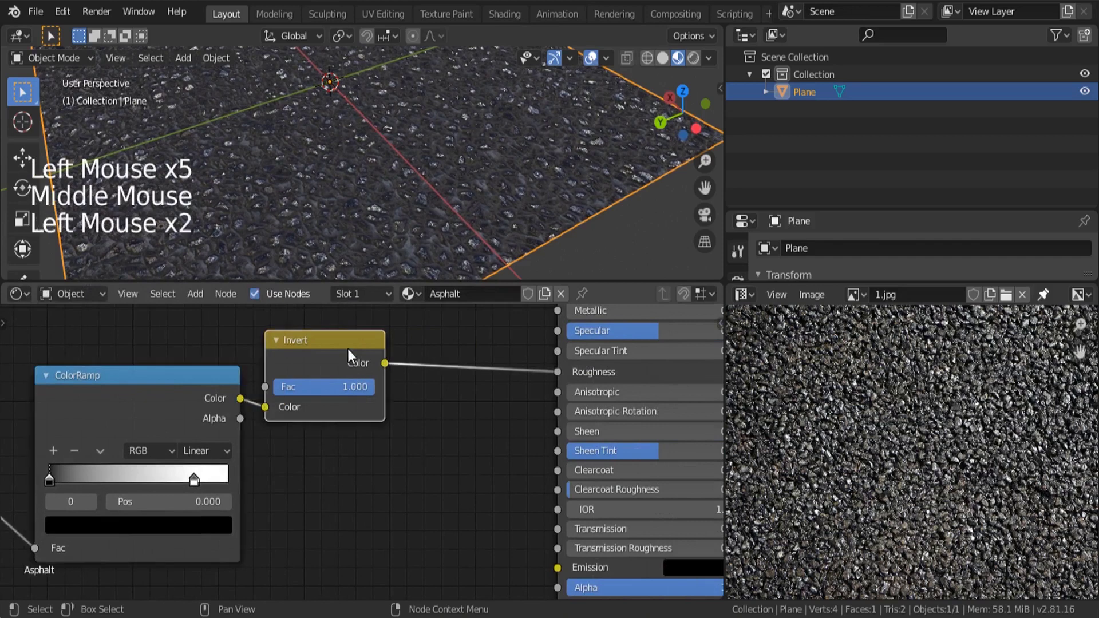
{"action": "key", "text": "Delete"}
{"action": "left_click_drag", "start_coordinate": [242, 403], "coordinate": [551, 372]}
{"action": "middle_click_drag", "start_coordinate": [278, 448], "coordinate": [543, 456]}
{"action": "left_click_drag", "start_coordinate": [421, 476], "coordinate": [472, 475]}
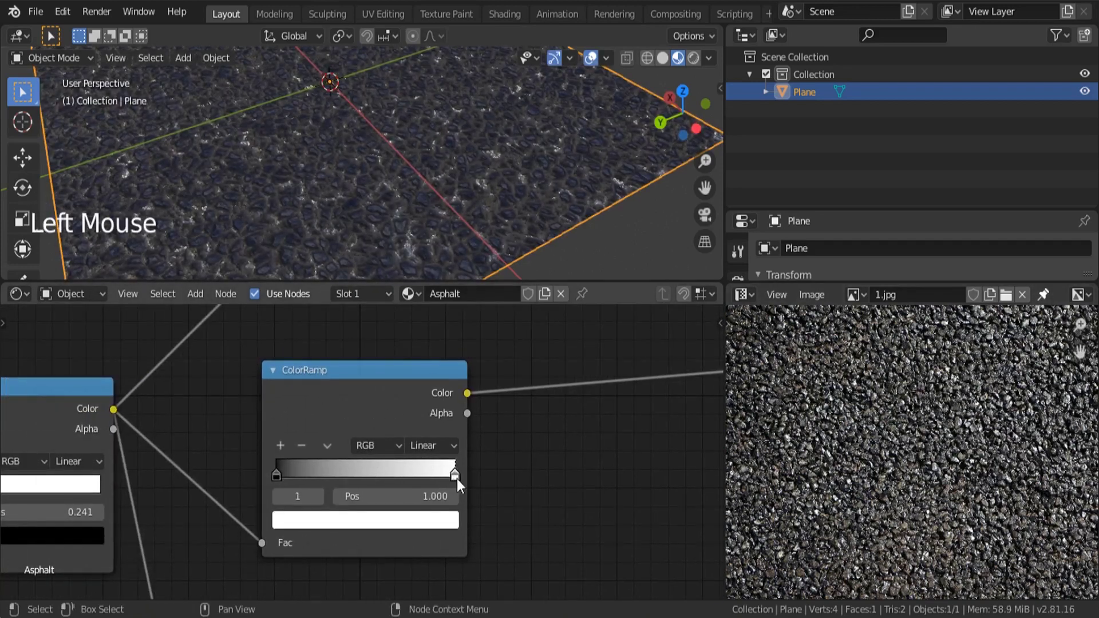
{"action": "middle_click_drag", "start_coordinate": [418, 155], "coordinate": [472, 188]}
Turn the ramp stops grey: white stop to about V 0.46, black stop to about 0.37
{"action": "scroll", "coordinate": [872, 454], "scroll_direction": "down", "scroll_amount": 2}
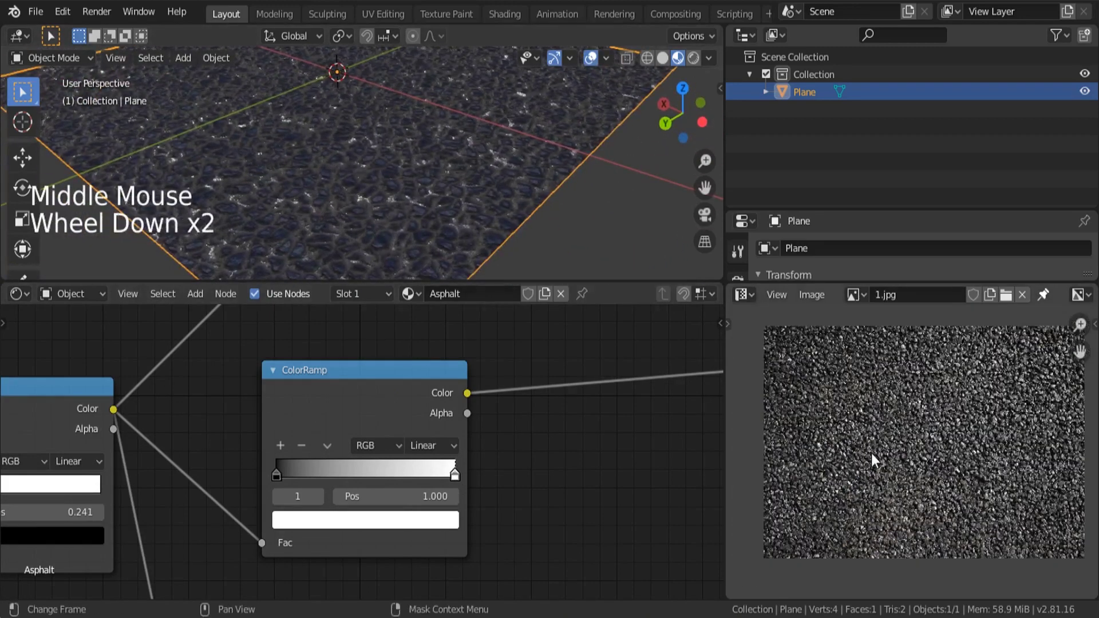
{"action": "scroll", "coordinate": [871, 453], "scroll_direction": "down", "scroll_amount": 1}
{"action": "scroll", "coordinate": [861, 454], "scroll_direction": "up", "scroll_amount": 1}
{"action": "left_click", "coordinate": [454, 476]}
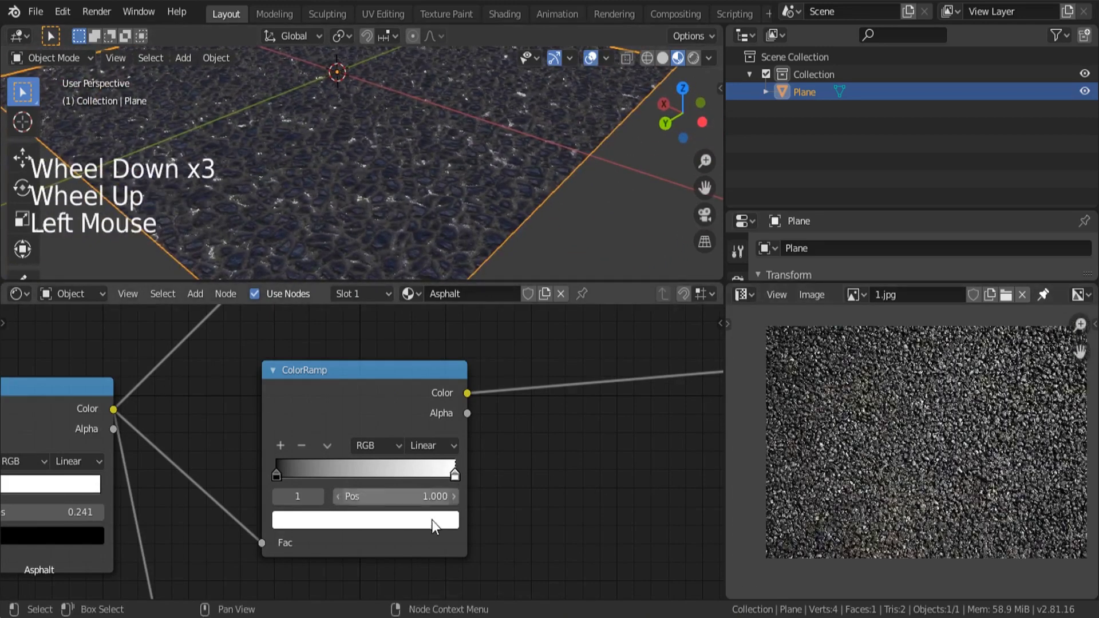
{"action": "left_click", "coordinate": [431, 520]}
{"action": "left_click_drag", "start_coordinate": [421, 259], "coordinate": [420, 323]}
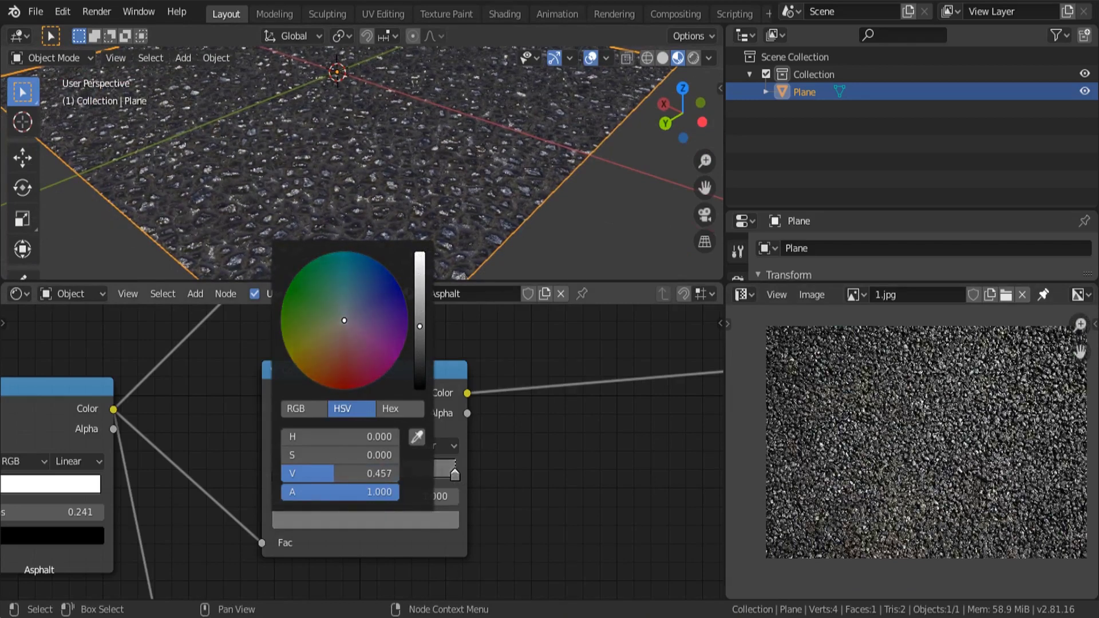
{"action": "middle_click_drag", "start_coordinate": [176, 213], "coordinate": [318, 136]}
{"action": "scroll", "coordinate": [355, 115], "scroll_direction": "up", "scroll_amount": 2}
{"action": "left_click", "coordinate": [277, 479]}
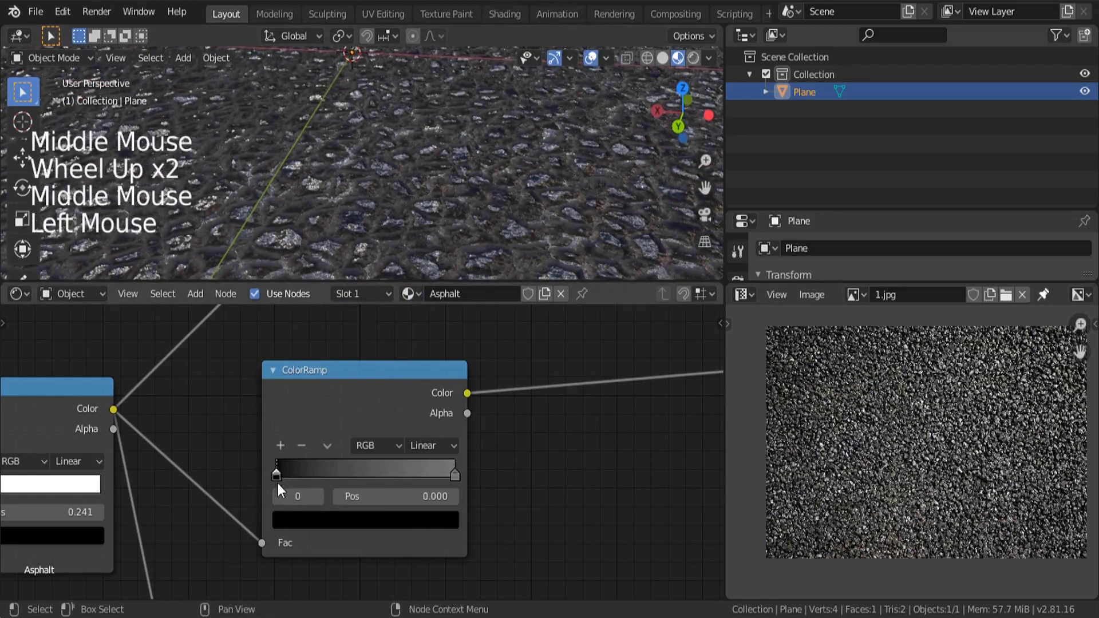
{"action": "left_click", "coordinate": [311, 521]}
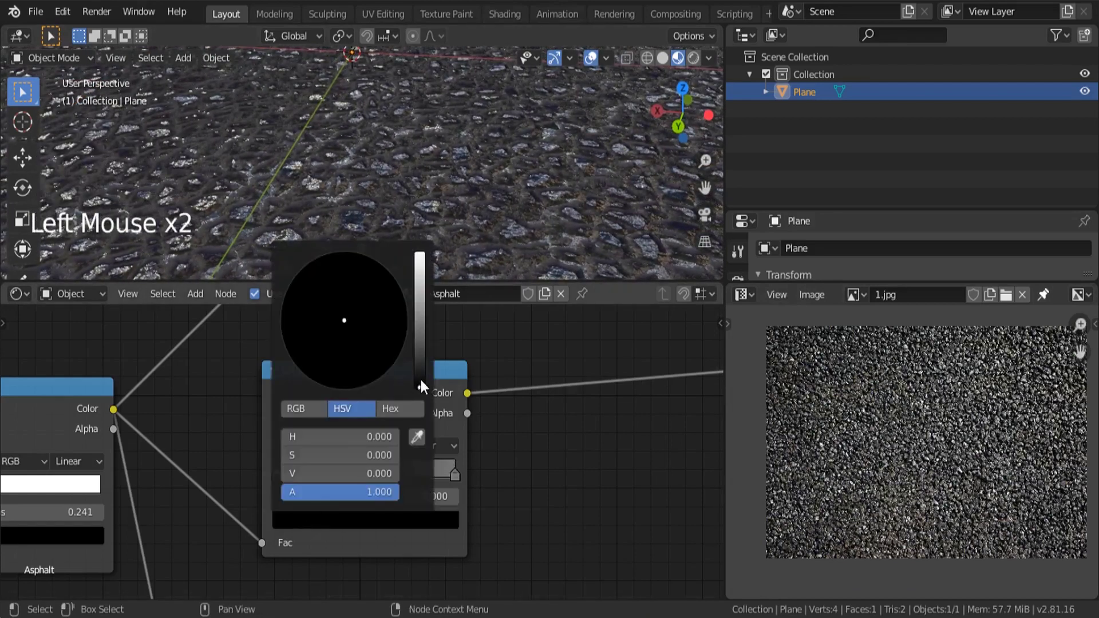
{"action": "left_click_drag", "start_coordinate": [422, 387], "coordinate": [420, 343]}
{"action": "left_click", "coordinate": [393, 525]}
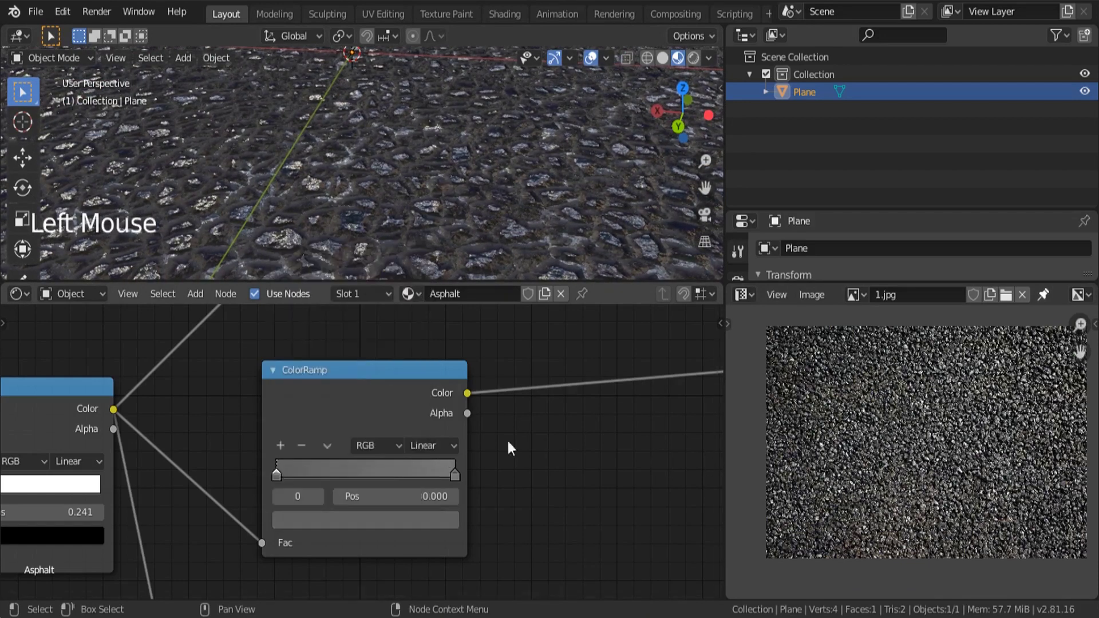
Move the right stop to 0.586 and the left stop to 0.423, then inspect the asphalt
{"action": "left_click_drag", "start_coordinate": [452, 476], "coordinate": [381, 476]}
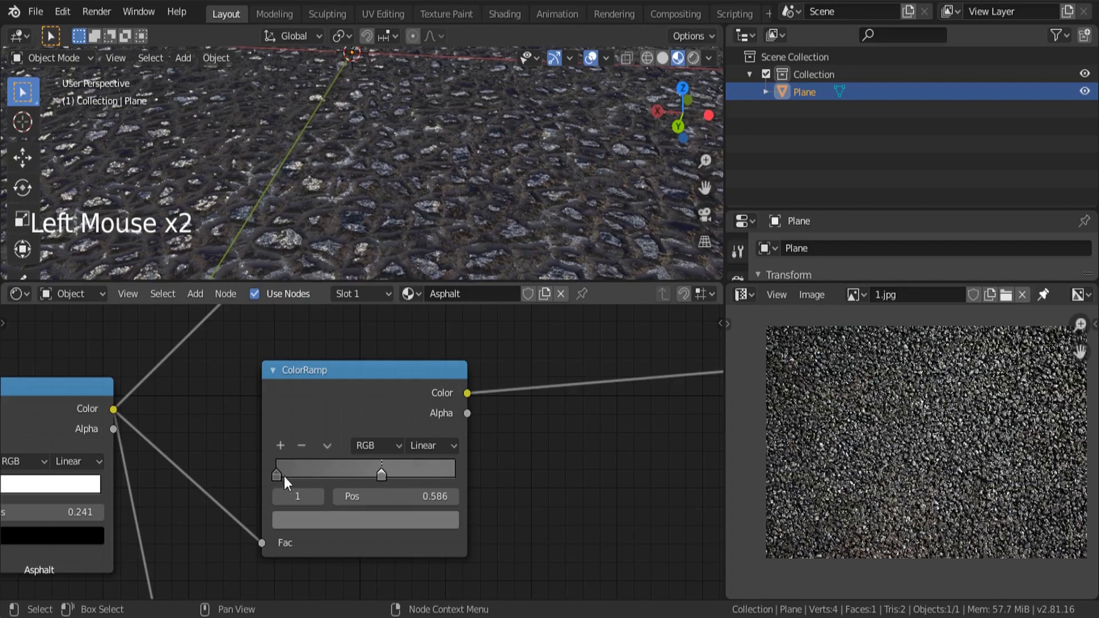
{"action": "left_click_drag", "start_coordinate": [296, 474], "coordinate": [351, 473]}
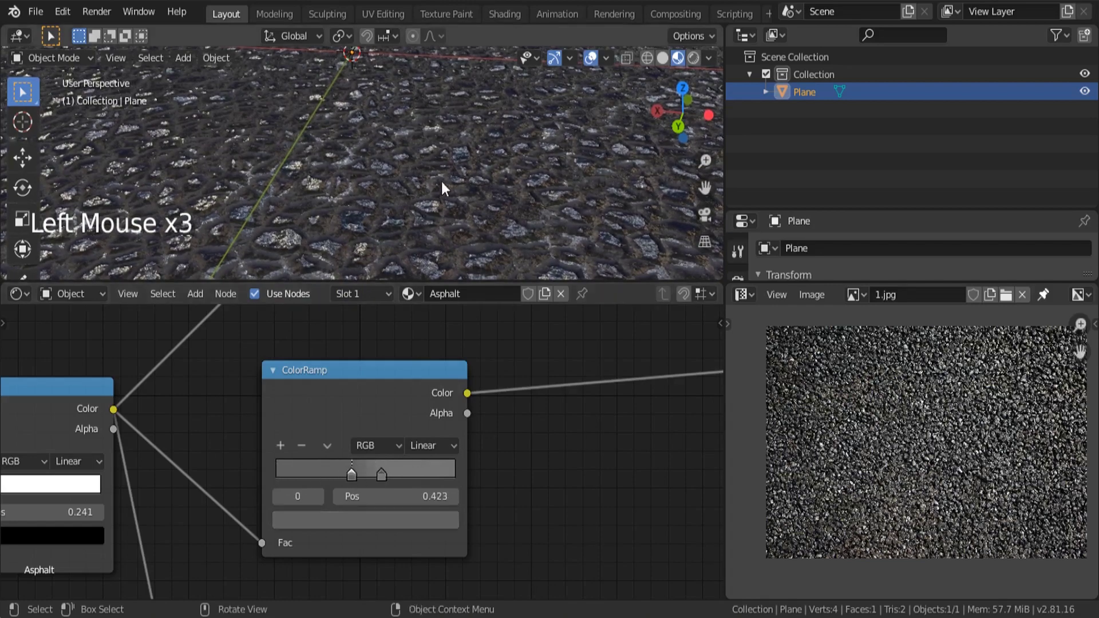
{"action": "scroll", "coordinate": [457, 161], "scroll_direction": "down", "scroll_amount": 4}
{"action": "middle_click_drag", "start_coordinate": [457, 160], "coordinate": [302, 174]}
{"action": "scroll", "coordinate": [352, 198], "scroll_direction": "up", "scroll_amount": 6}
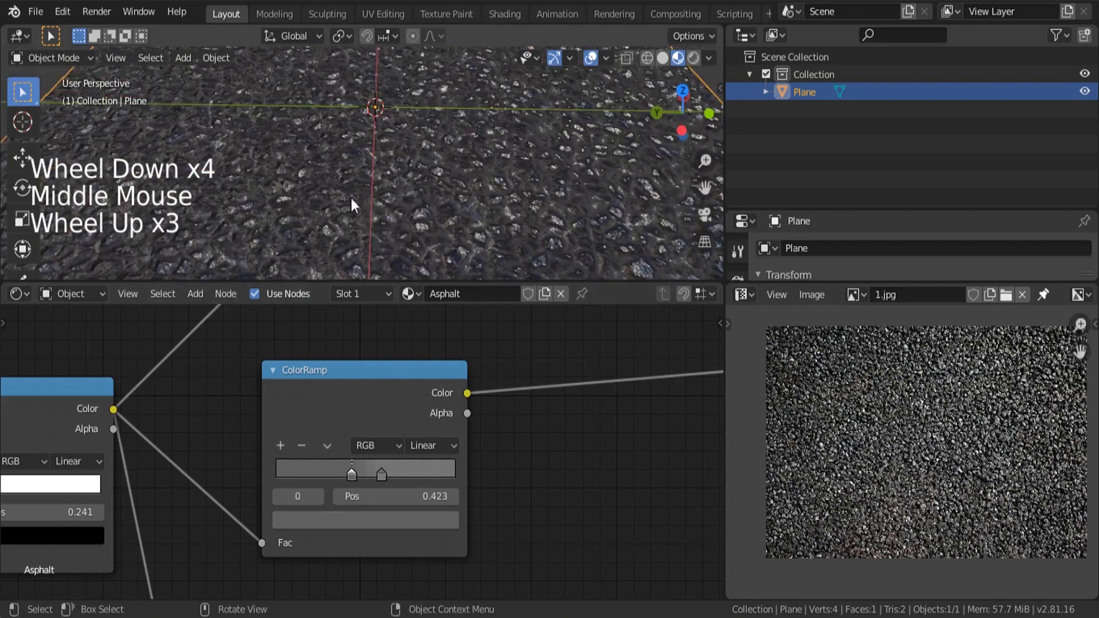
{"action": "middle_click_drag", "start_coordinate": [394, 208], "coordinate": [430, 119]}
{"action": "scroll", "coordinate": [402, 212], "scroll_direction": "down", "scroll_amount": 3}
{"action": "scroll", "coordinate": [408, 200], "scroll_direction": "down", "scroll_amount": 4}
Add a Point light and raise it above the asphalt plane with the Move tool
{"action": "scroll", "coordinate": [431, 118], "scroll_direction": "up", "scroll_amount": 3}
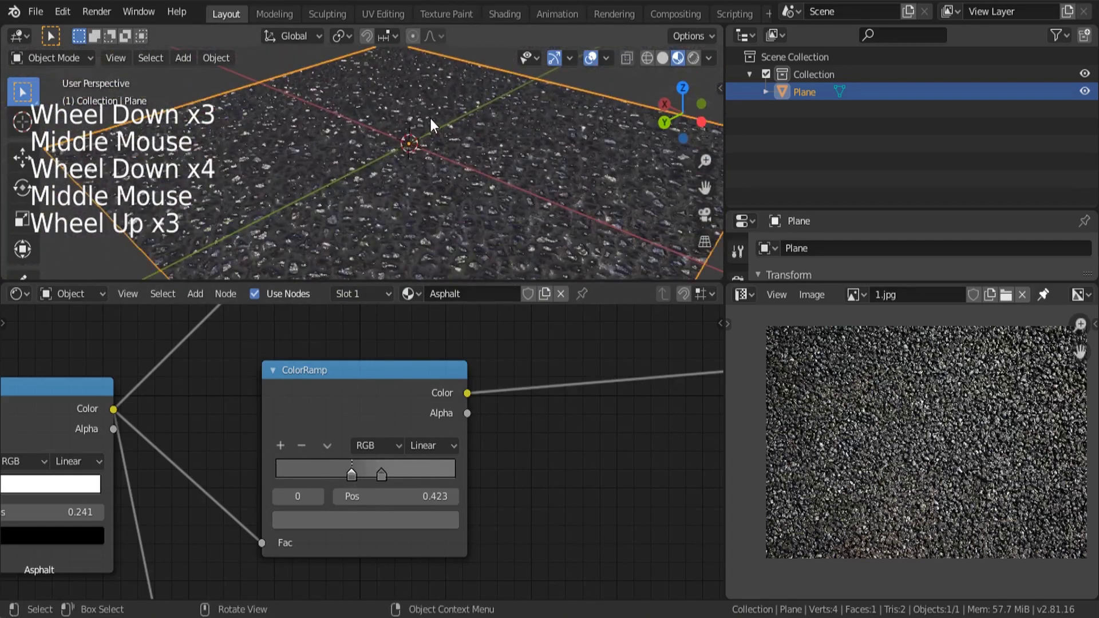
{"action": "key", "text": "shift+a"}
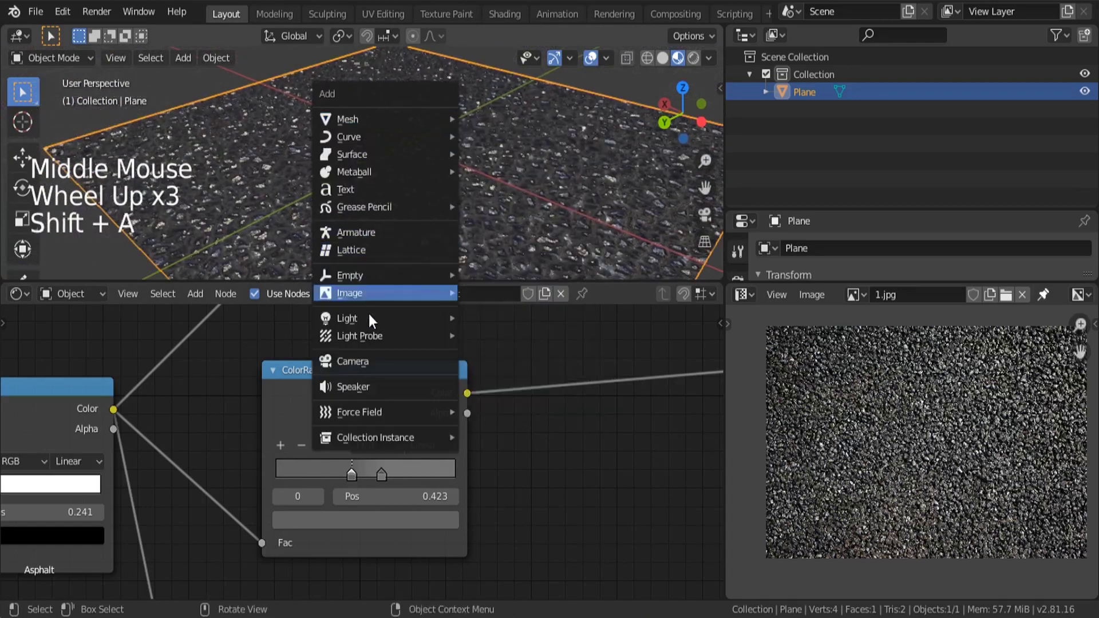
{"action": "mouse_move", "coordinate": [387, 318]}
{"action": "left_click", "coordinate": [493, 318]}
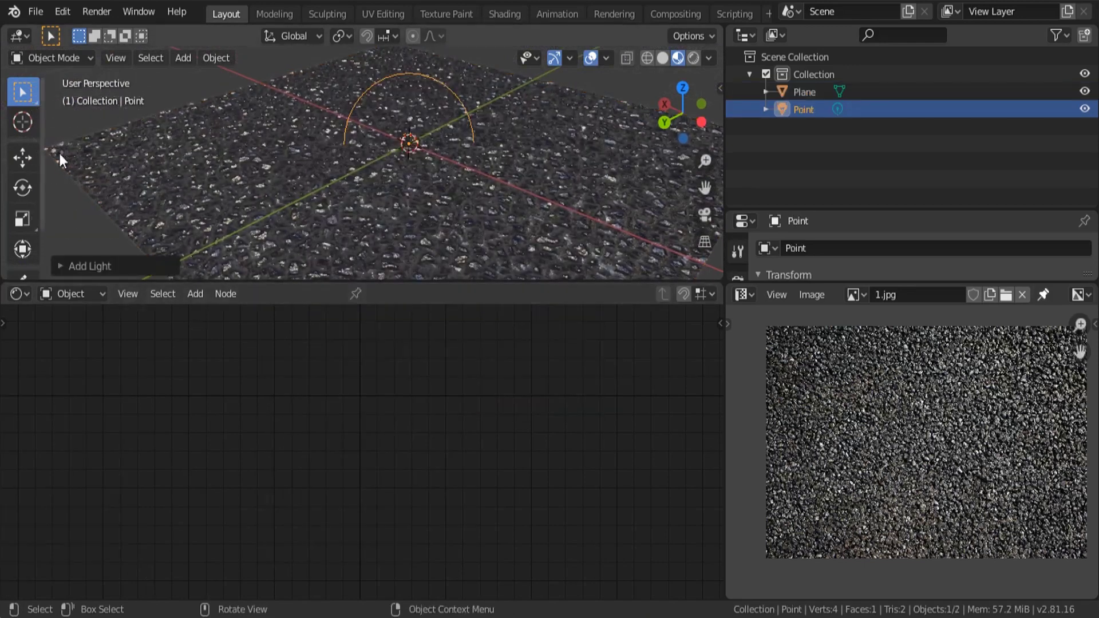
{"action": "left_click", "coordinate": [35, 156]}
{"action": "scroll", "coordinate": [356, 190], "scroll_direction": "down", "scroll_amount": 3}
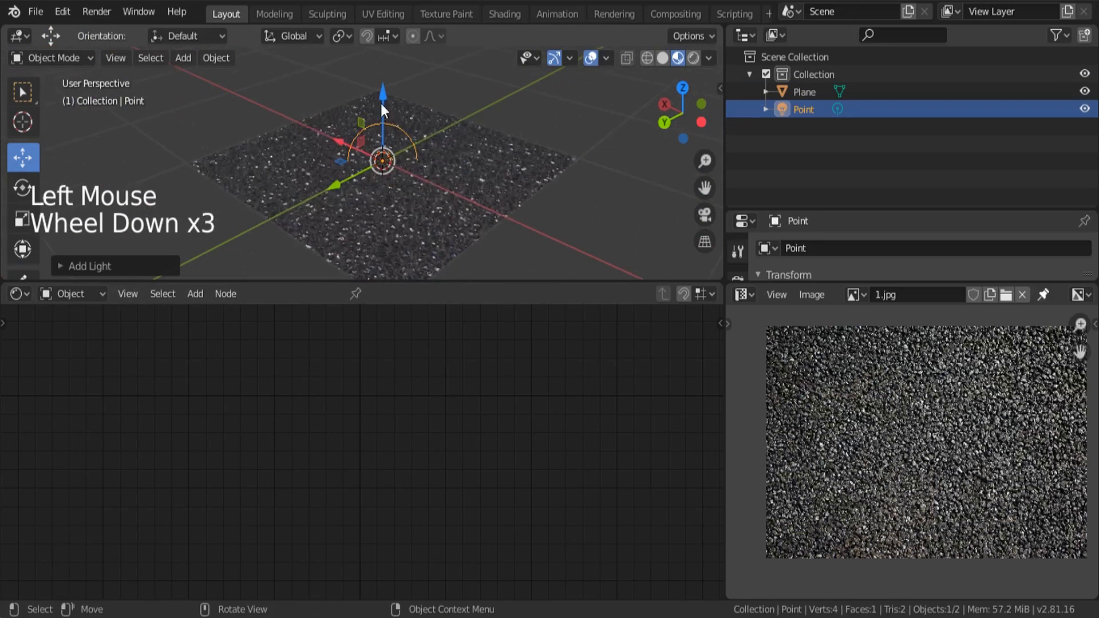
{"action": "left_click_drag", "start_coordinate": [382, 106], "coordinate": [363, 146]}
{"action": "middle_click_drag", "start_coordinate": [363, 146], "coordinate": [479, 163]}
{"action": "scroll", "coordinate": [415, 147], "scroll_direction": "up", "scroll_amount": 4}
{"action": "middle_click_drag", "start_coordinate": [415, 147], "coordinate": [400, 197]}
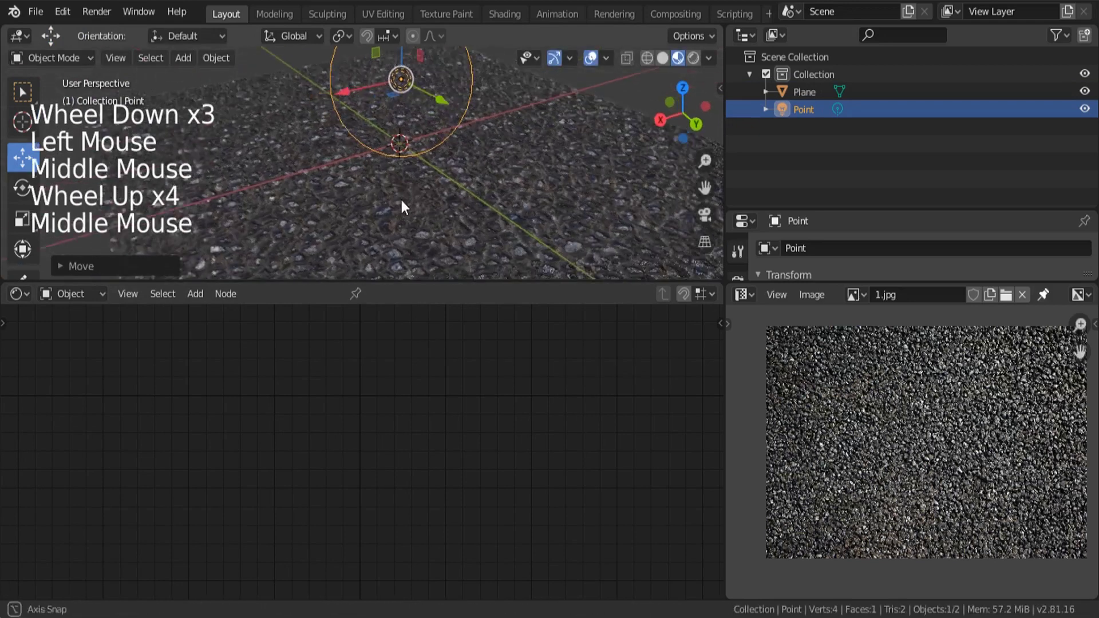
Switch the viewport to Rendered shading and reposition the point light
{"action": "key", "text": "z"}
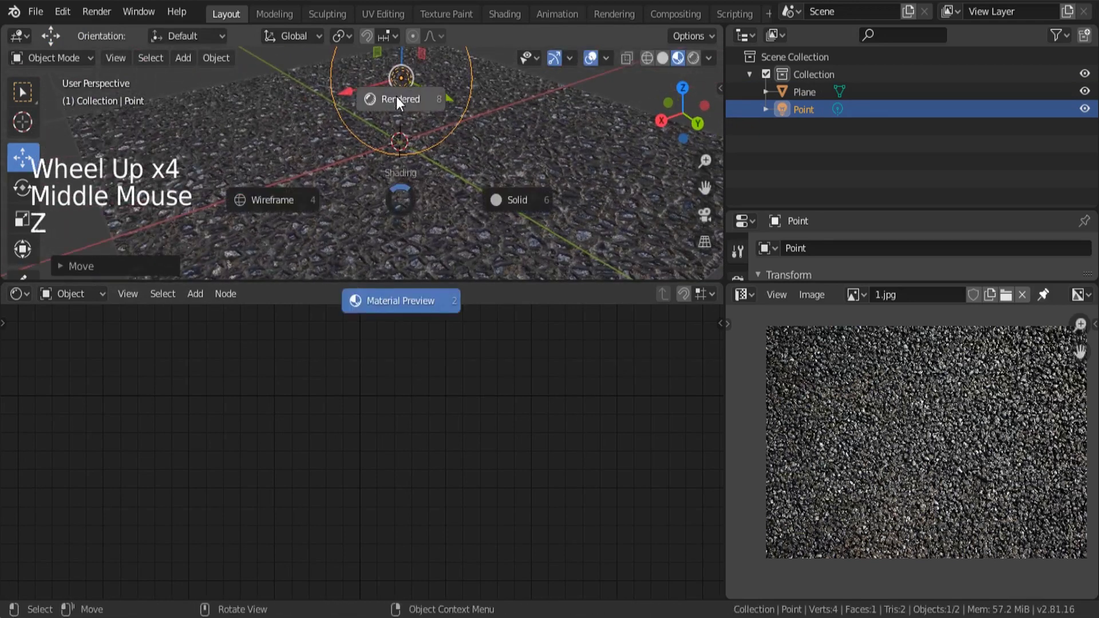
{"action": "mouse_move", "coordinate": [343, 228]}
{"action": "middle_mouse_down"}
{"action": "mouse_move", "coordinate": [417, 179]}
{"action": "mouse_move", "coordinate": [413, 213]}
{"action": "mouse_move", "coordinate": [431, 230]}
{"action": "mouse_move", "coordinate": [424, 267]}
{"action": "middle_mouse_up"}
{"action": "scroll", "coordinate": [385, 173], "scroll_direction": "up", "scroll_amount": 4}
{"action": "scroll", "coordinate": [426, 236], "scroll_direction": "down", "scroll_amount": 4}
{"action": "left_click_drag", "start_coordinate": [425, 268], "coordinate": [427, 255]}
{"action": "scroll", "coordinate": [458, 232], "scroll_direction": "up", "scroll_amount": 4}
Select the Plane and set the Voronoi Texture Scale to 75
{"action": "scroll", "coordinate": [388, 445], "scroll_direction": "down", "scroll_amount": 1}
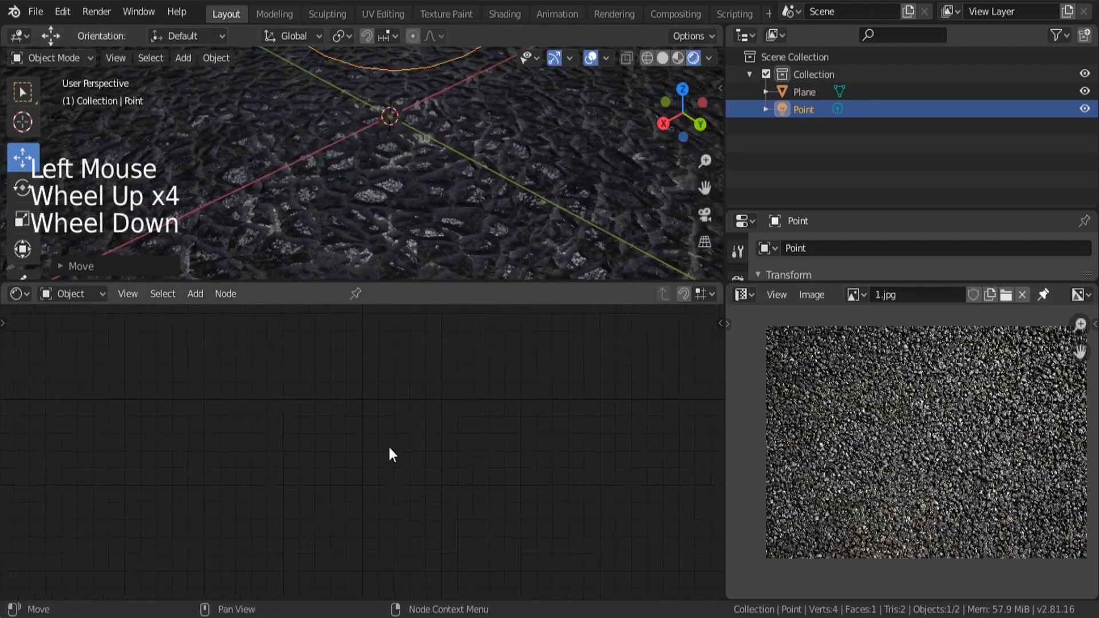
{"action": "scroll", "coordinate": [388, 445], "scroll_direction": "down", "scroll_amount": 4}
{"action": "left_click", "coordinate": [475, 216]}
{"action": "scroll", "coordinate": [442, 428], "scroll_direction": "down", "scroll_amount": 10}
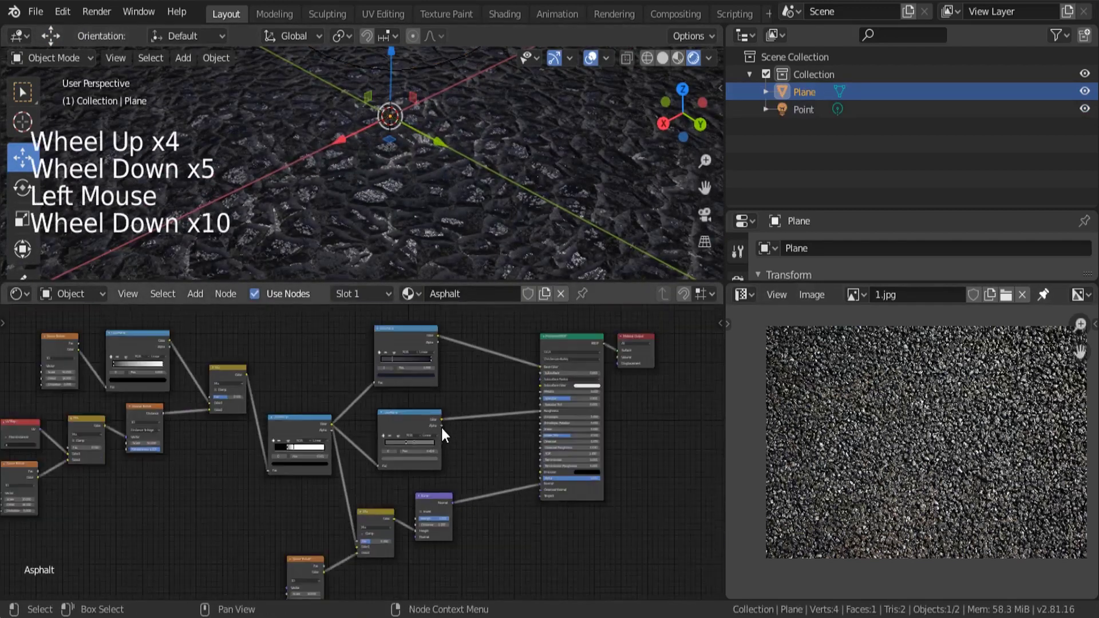
{"action": "middle_click_drag", "start_coordinate": [441, 428], "coordinate": [363, 455]}
{"action": "scroll", "coordinate": [359, 460], "scroll_direction": "up", "scroll_amount": 7}
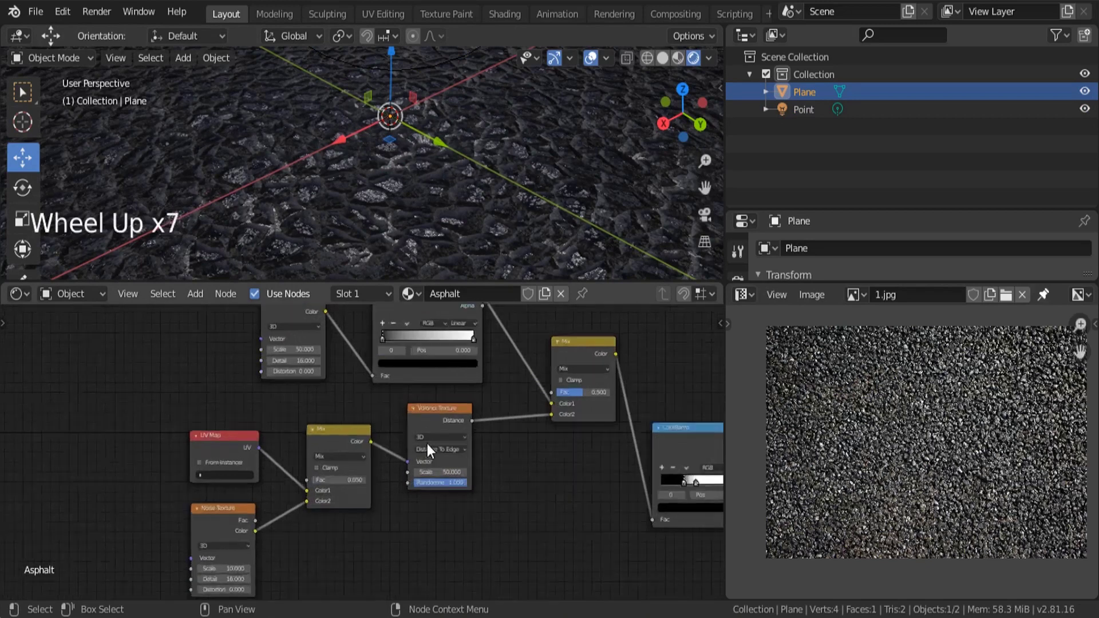
{"action": "scroll", "coordinate": [441, 471], "scroll_direction": "up", "scroll_amount": 8}
{"action": "left_click", "coordinate": [450, 470]}
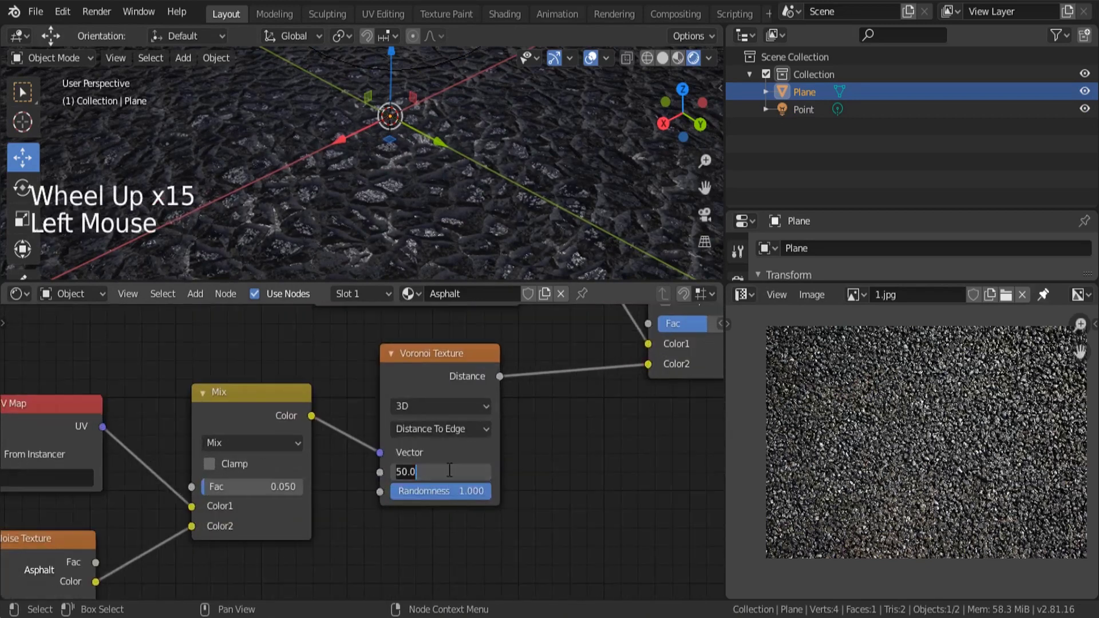
{"action": "type", "text": "75"}
{"action": "key", "text": "Return"}
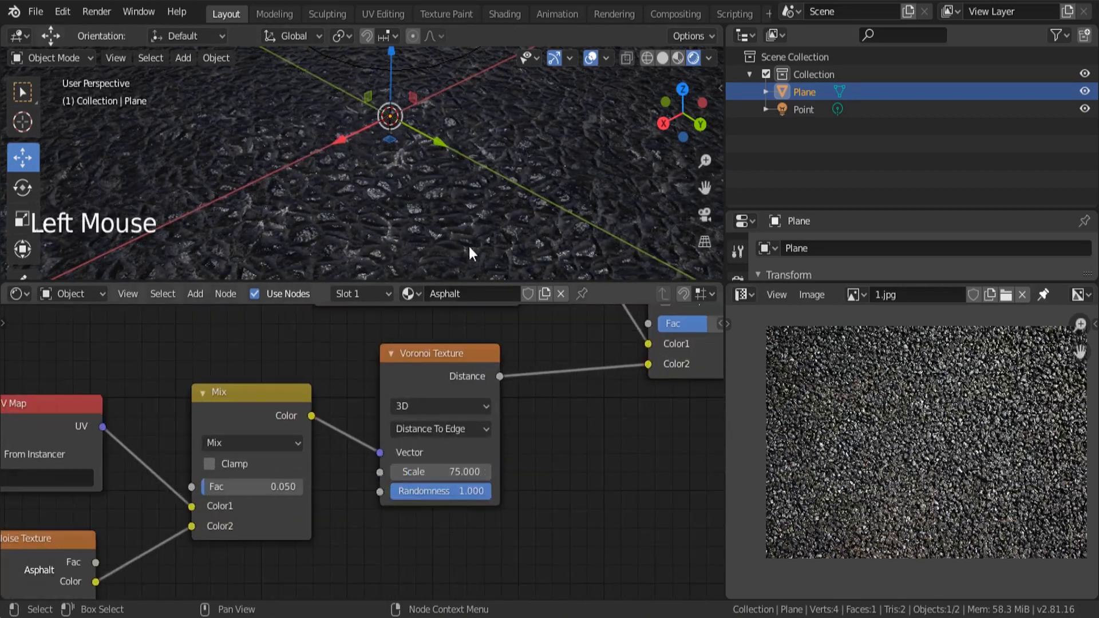
{"action": "middle_click_drag", "start_coordinate": [469, 248], "coordinate": [350, 256]}
Return the viewport to Material Preview shading and orbit around the finished plane
{"action": "key", "text": "z"}
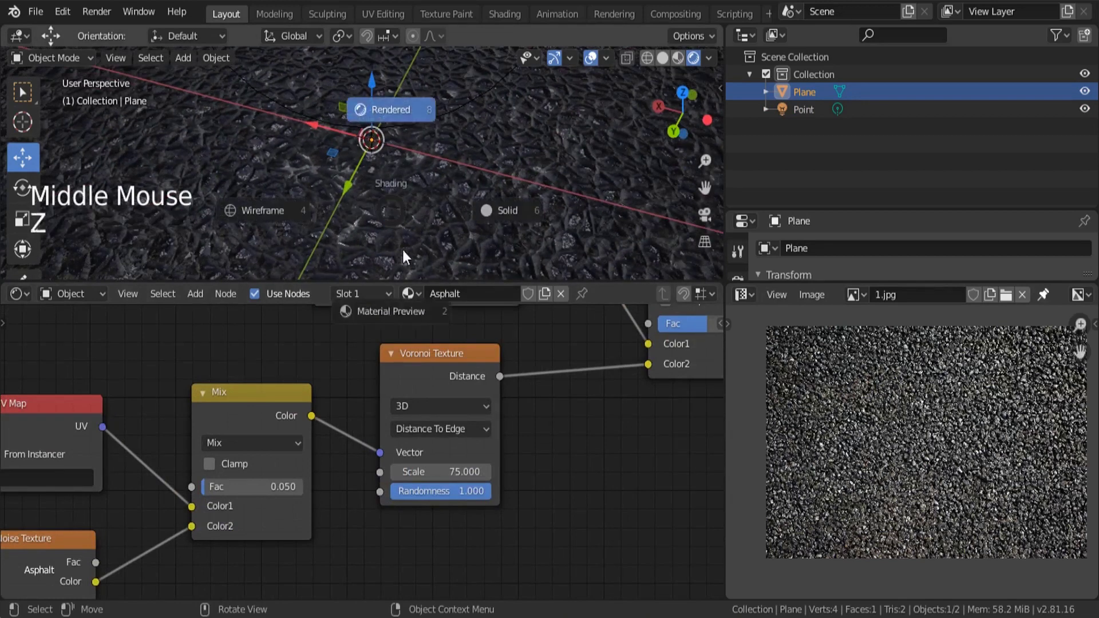
{"action": "left_click", "coordinate": [401, 305]}
{"action": "scroll", "coordinate": [437, 162], "scroll_direction": "down", "scroll_amount": 4}
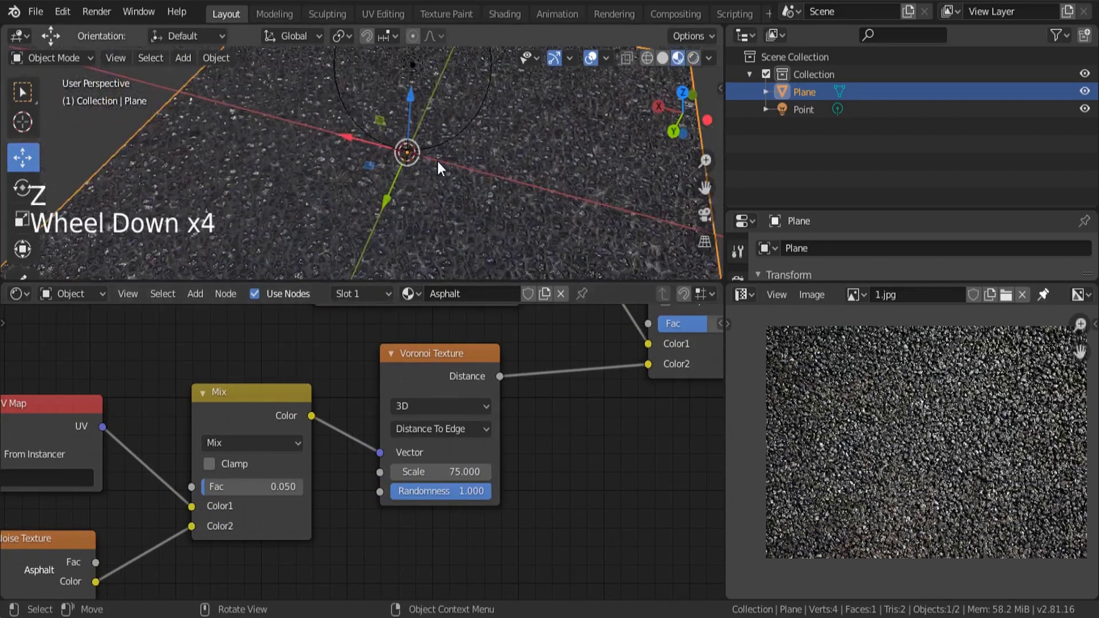
{"action": "middle_click_drag", "start_coordinate": [359, 197], "coordinate": [547, 183]}
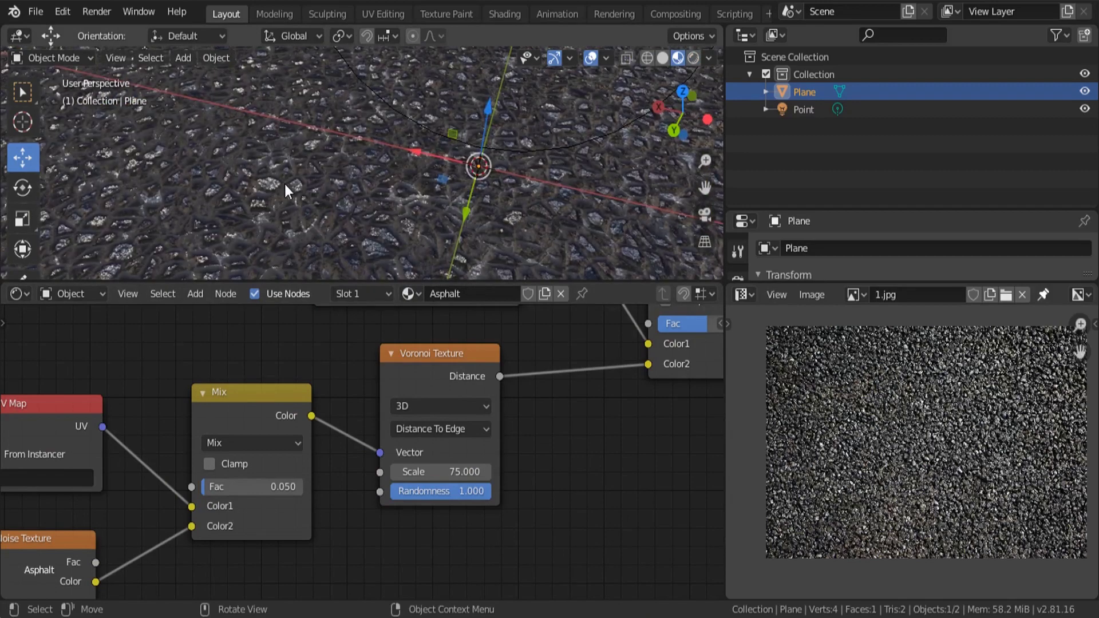
{"action": "scroll", "coordinate": [283, 183], "scroll_direction": "down", "scroll_amount": 5}
{"action": "middle_click_drag", "start_coordinate": [329, 194], "coordinate": [475, 214]}
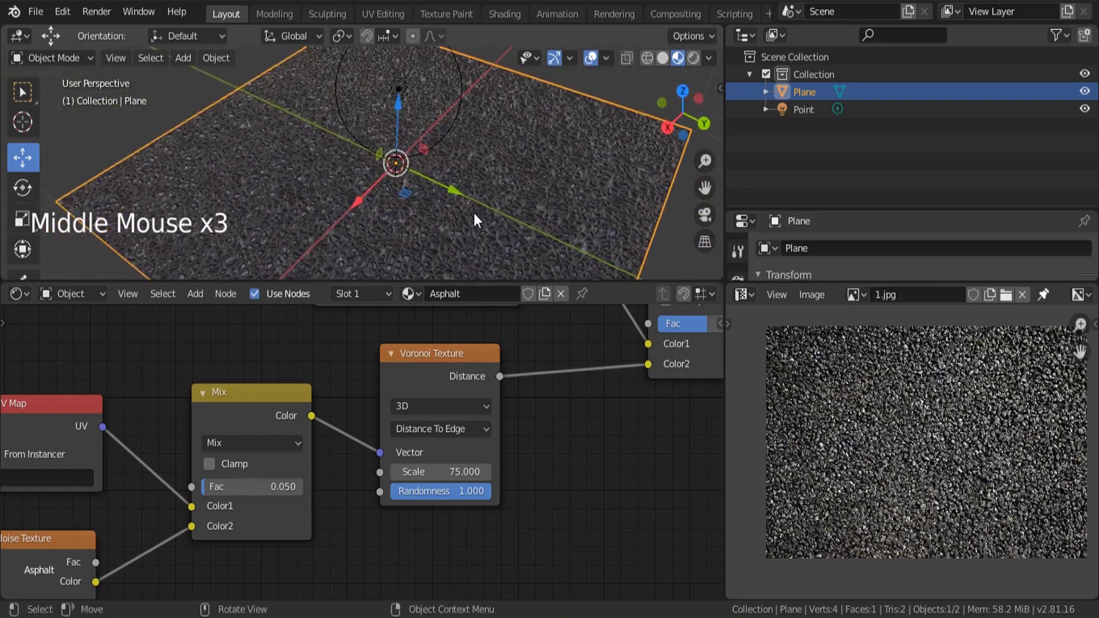